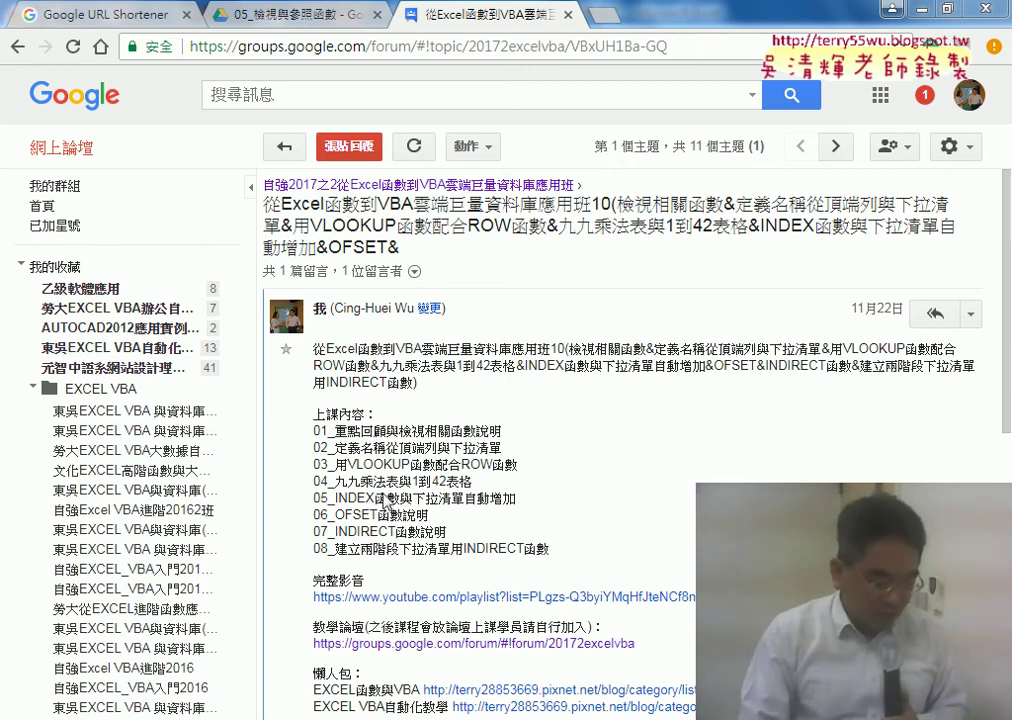
Look over the instruction workbook, then switch to the 綜合練習_股票配股稅率統計表 workbook
{"action": "mouse_move", "coordinate": [337, 495]}
{"action": "left_mouse_down"}
{"action": "mouse_move", "coordinate": [360, 497]}
{"action": "mouse_move", "coordinate": [384, 532]}
{"action": "left_mouse_up"}
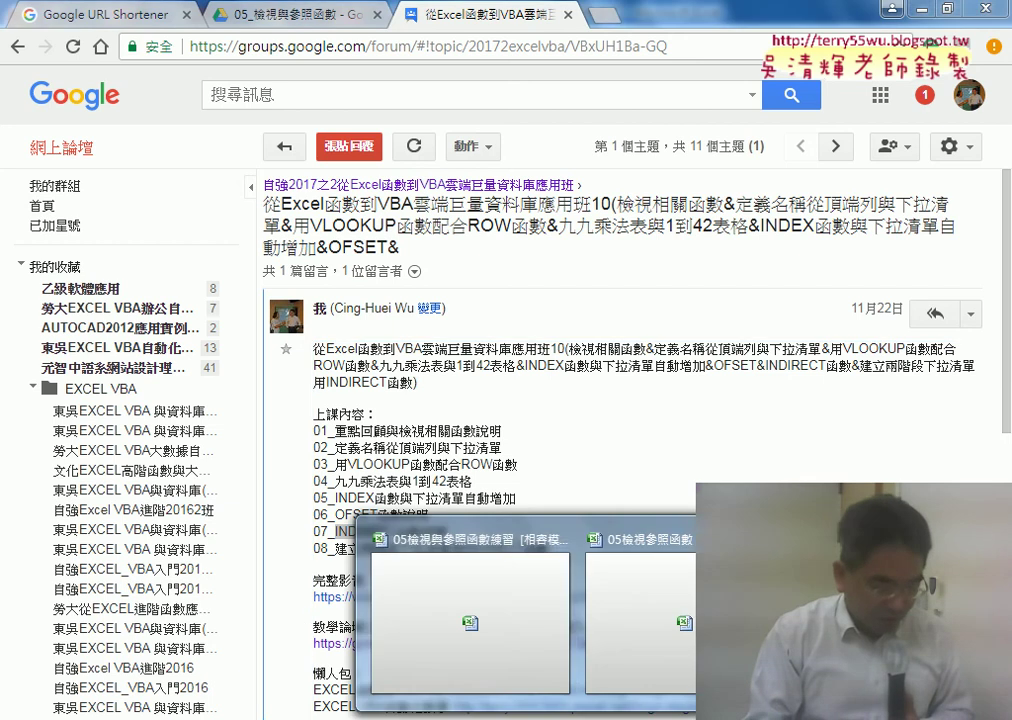
{"action": "left_click", "coordinate": [499, 650]}
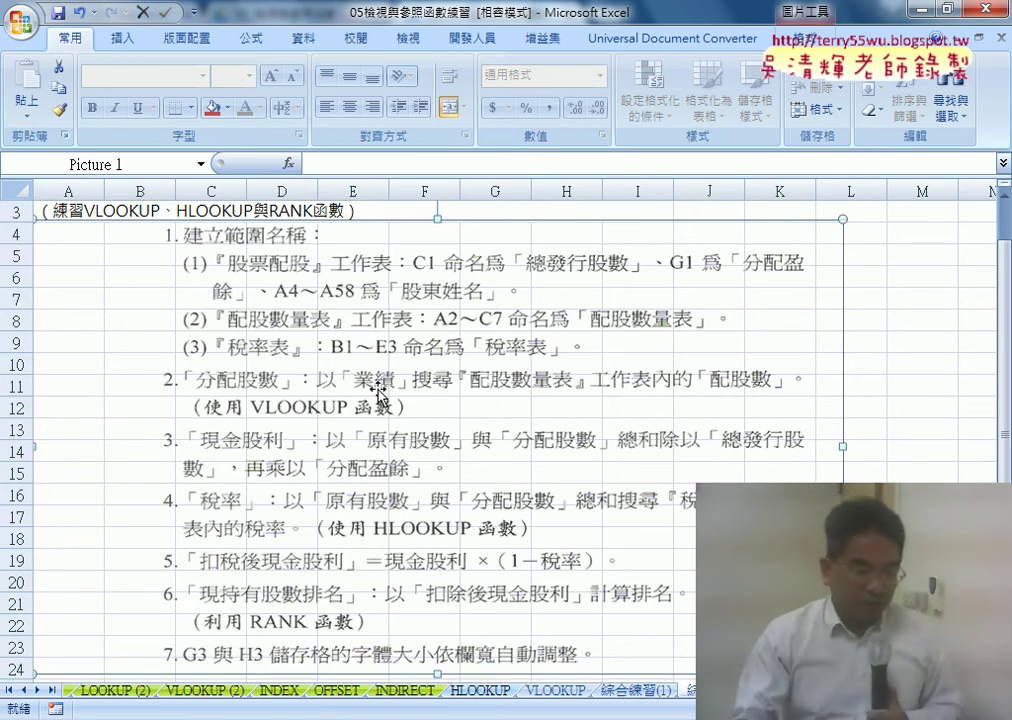
{"action": "mouse_move", "coordinate": [599, 705]}
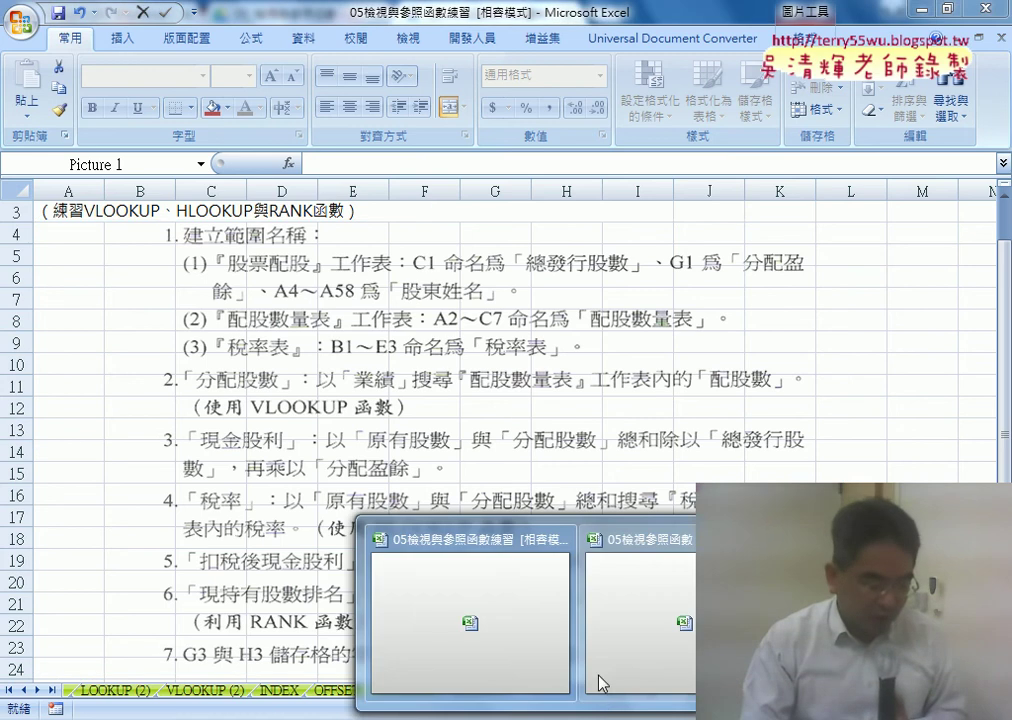
{"action": "left_click", "coordinate": [600, 680]}
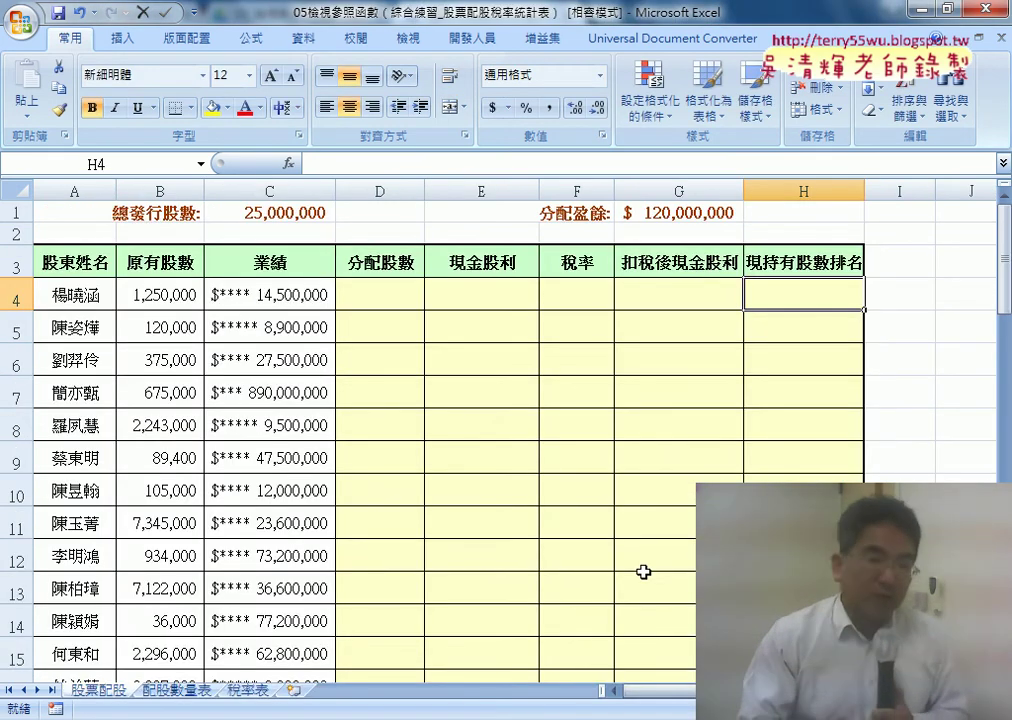
Delete all eight defined names, such as 分配股數, 稅率 and 業績, in Name Manager
{"action": "left_click", "coordinate": [249, 42]}
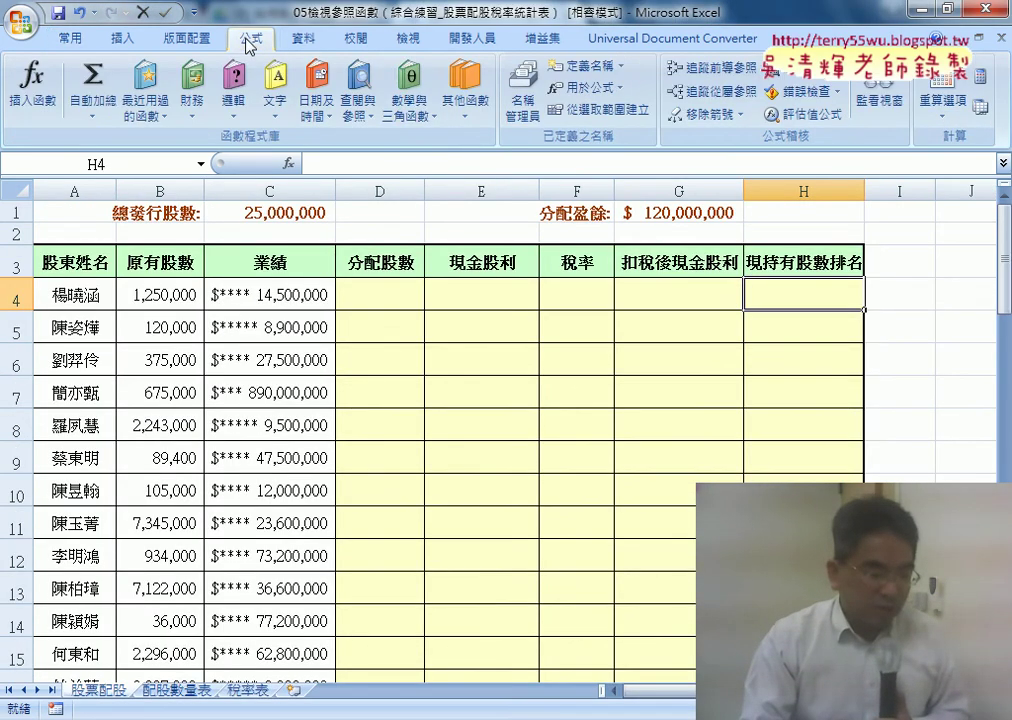
{"action": "left_click", "coordinate": [521, 105]}
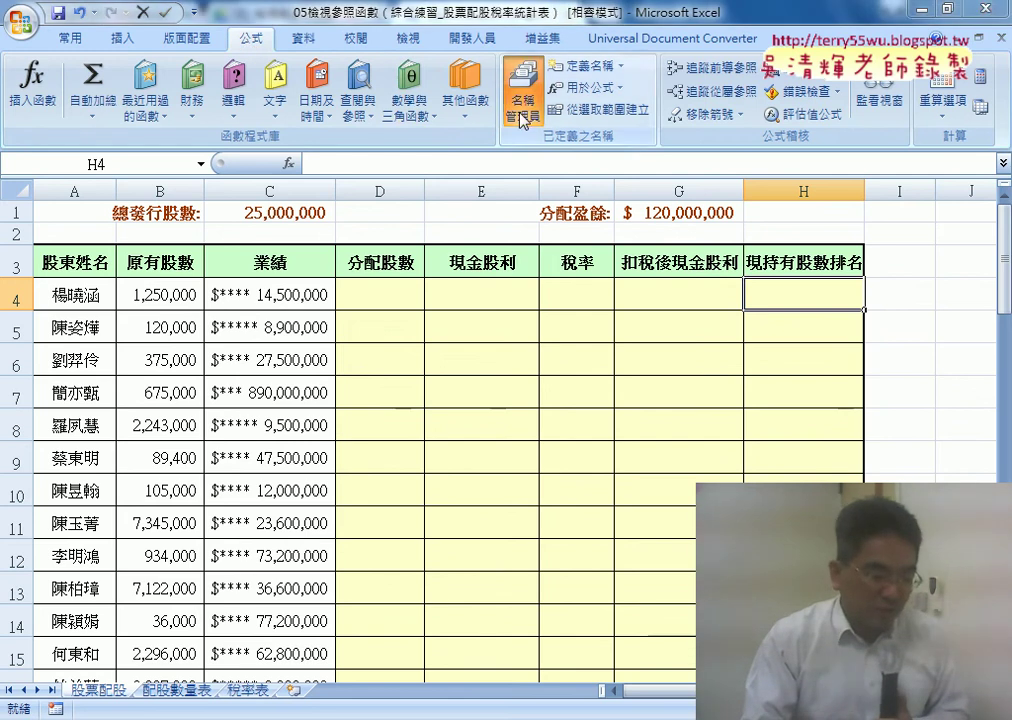
{"action": "left_click_drag", "start_coordinate": [400, 289], "coordinate": [615, 129]}
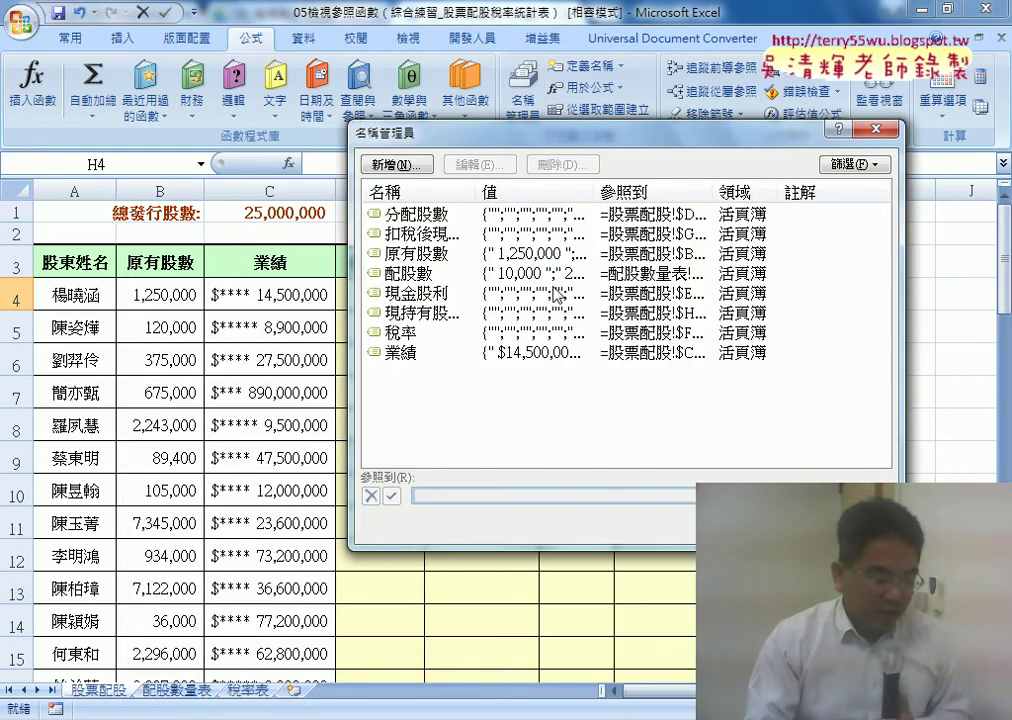
{"action": "left_click_drag", "start_coordinate": [401, 355], "coordinate": [440, 205]}
{"action": "left_click", "coordinate": [562, 164]}
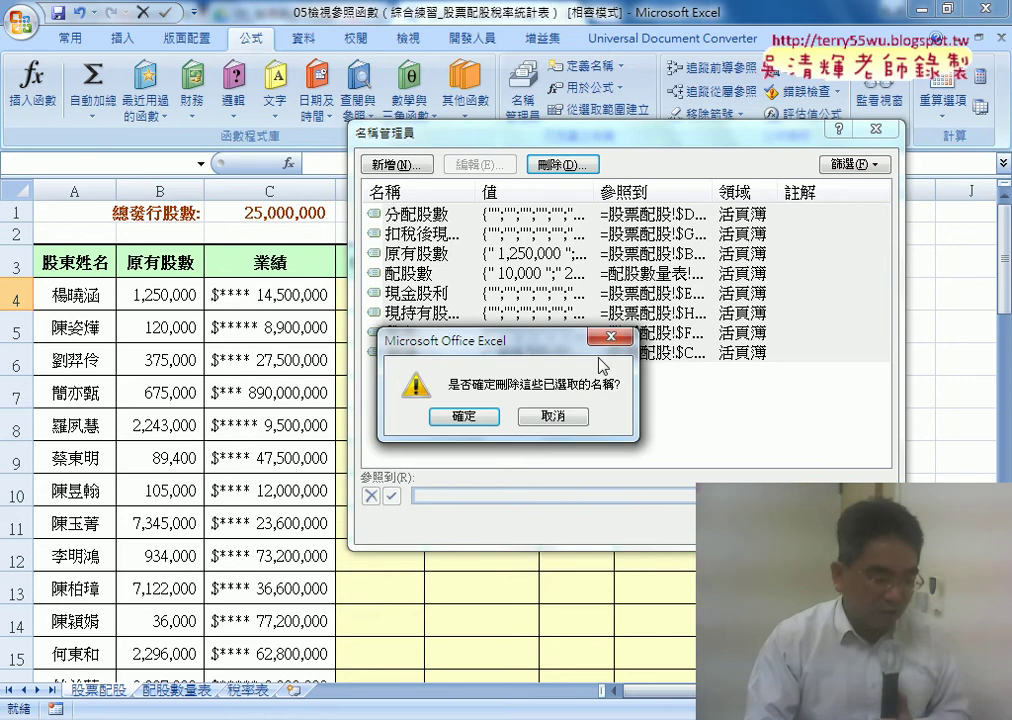
{"action": "left_click", "coordinate": [464, 418]}
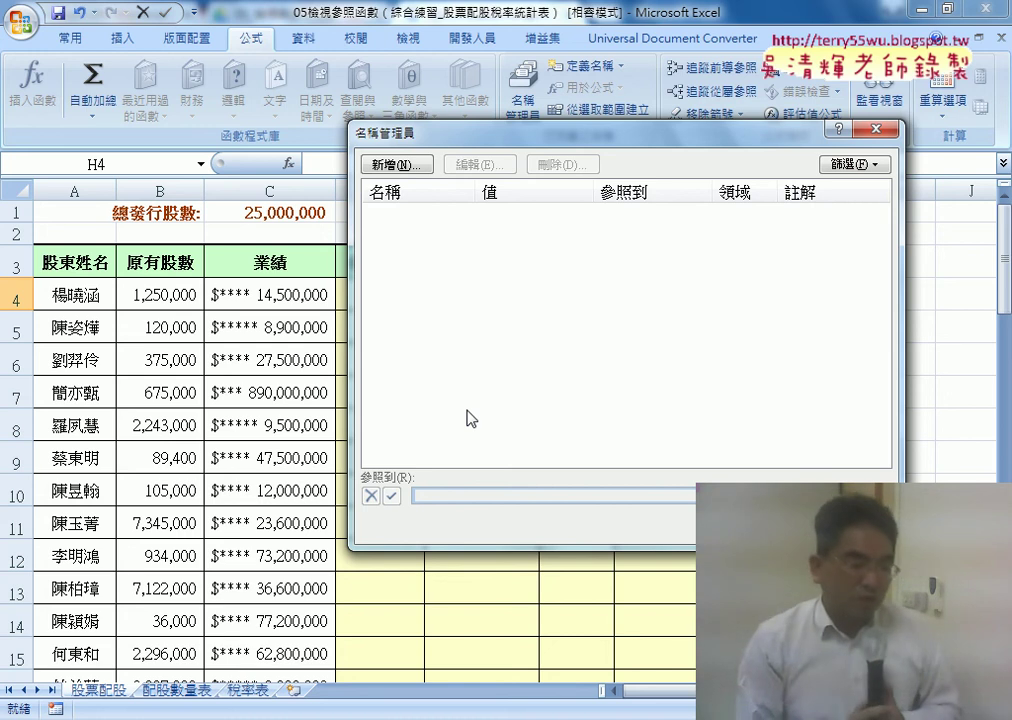
{"action": "left_click", "coordinate": [877, 130]}
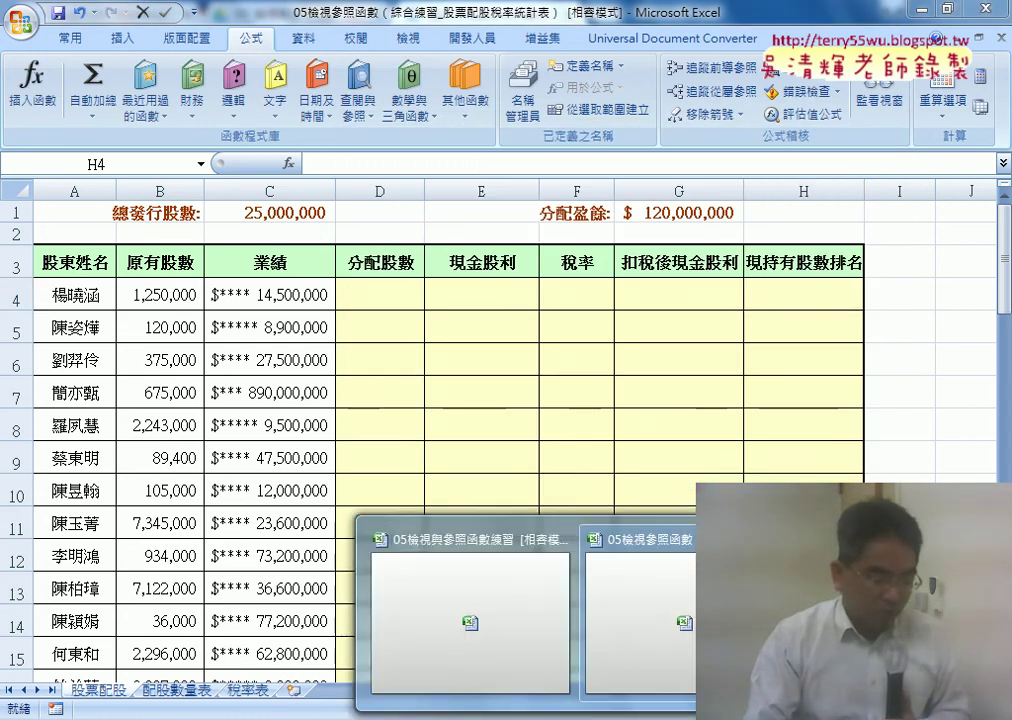
In 05檢視與參照函數練習, mark up the dividend formula text (原有股數, 分配股數, 總發行股數) in red ink
{"action": "left_click", "coordinate": [463, 590]}
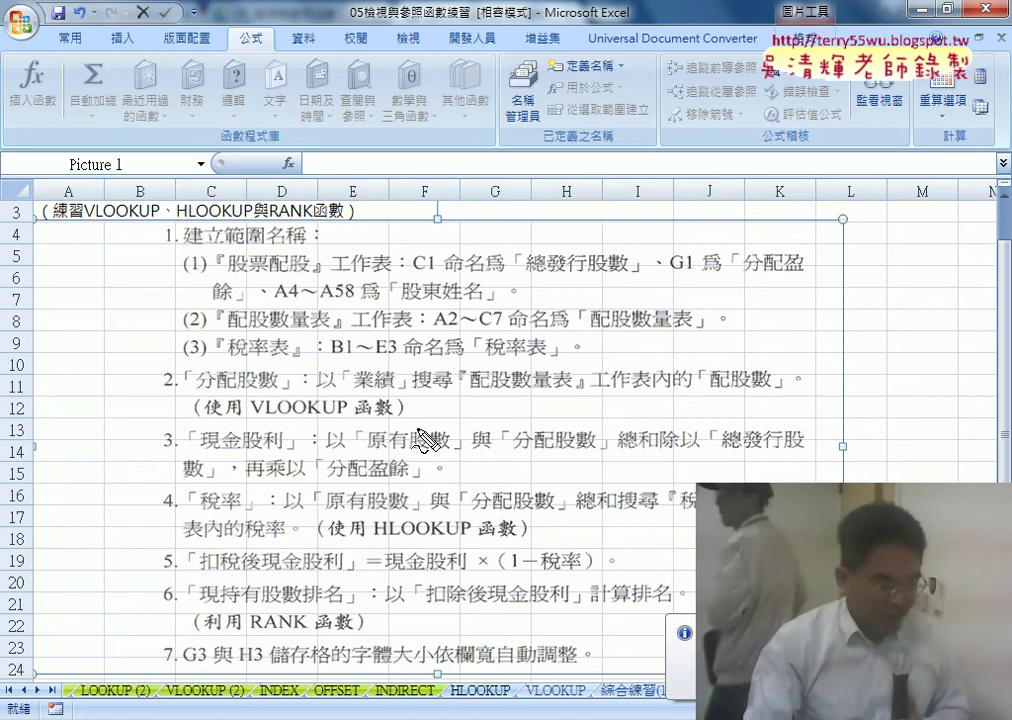
{"action": "left_click_drag", "start_coordinate": [362, 418], "coordinate": [358, 455]}
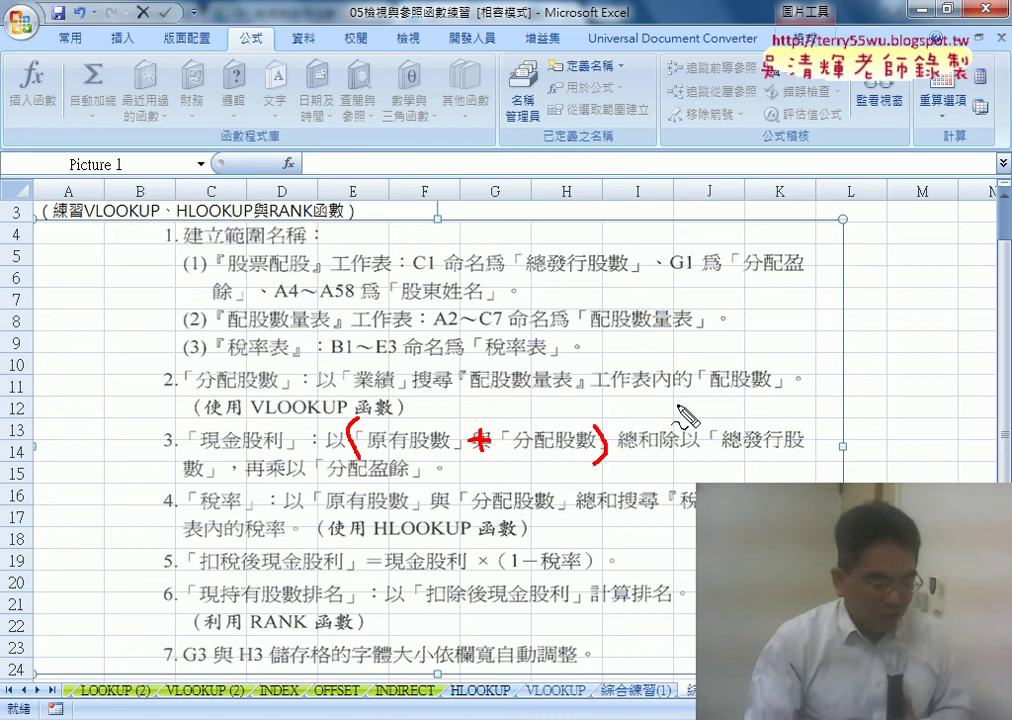
{"action": "left_click_drag", "start_coordinate": [677, 407], "coordinate": [636, 464]}
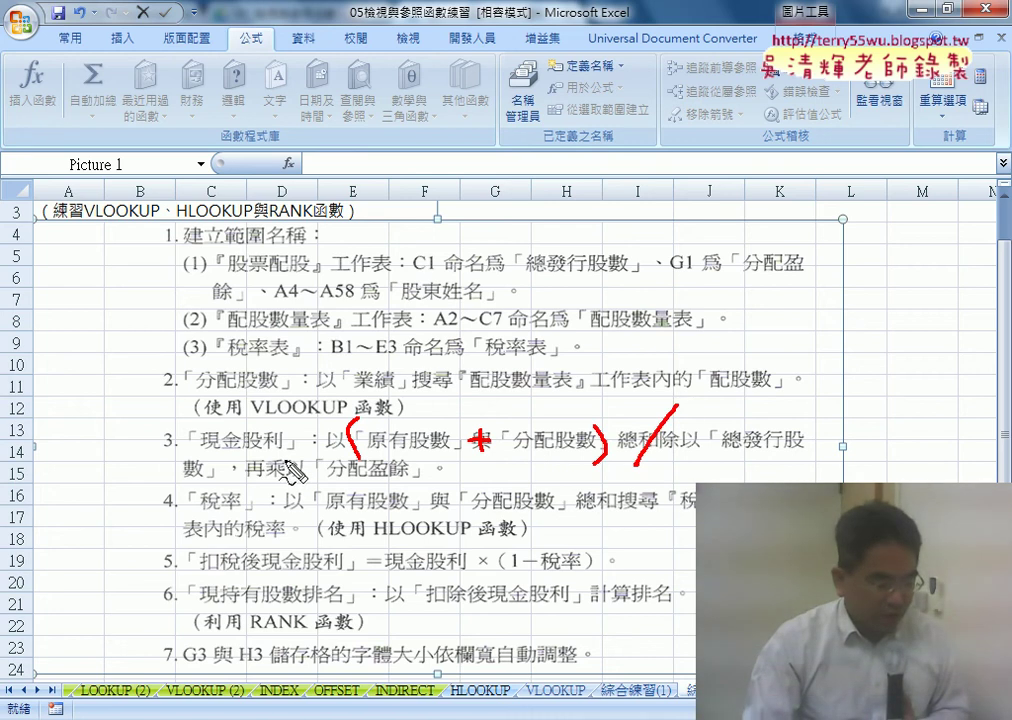
{"action": "mouse_move", "coordinate": [262, 472]}
{"action": "left_mouse_down"}
{"action": "mouse_move", "coordinate": [306, 463]}
{"action": "mouse_move", "coordinate": [300, 484]}
{"action": "mouse_move", "coordinate": [264, 484]}
{"action": "left_mouse_up"}
{"action": "mouse_move", "coordinate": [328, 481]}
{"action": "left_mouse_down"}
{"action": "mouse_move", "coordinate": [390, 486]}
{"action": "mouse_move", "coordinate": [420, 452]}
{"action": "left_mouse_up"}
{"action": "left_click_drag", "start_coordinate": [515, 452], "coordinate": [595, 452]}
{"action": "left_click_drag", "start_coordinate": [725, 452], "coordinate": [778, 455]}
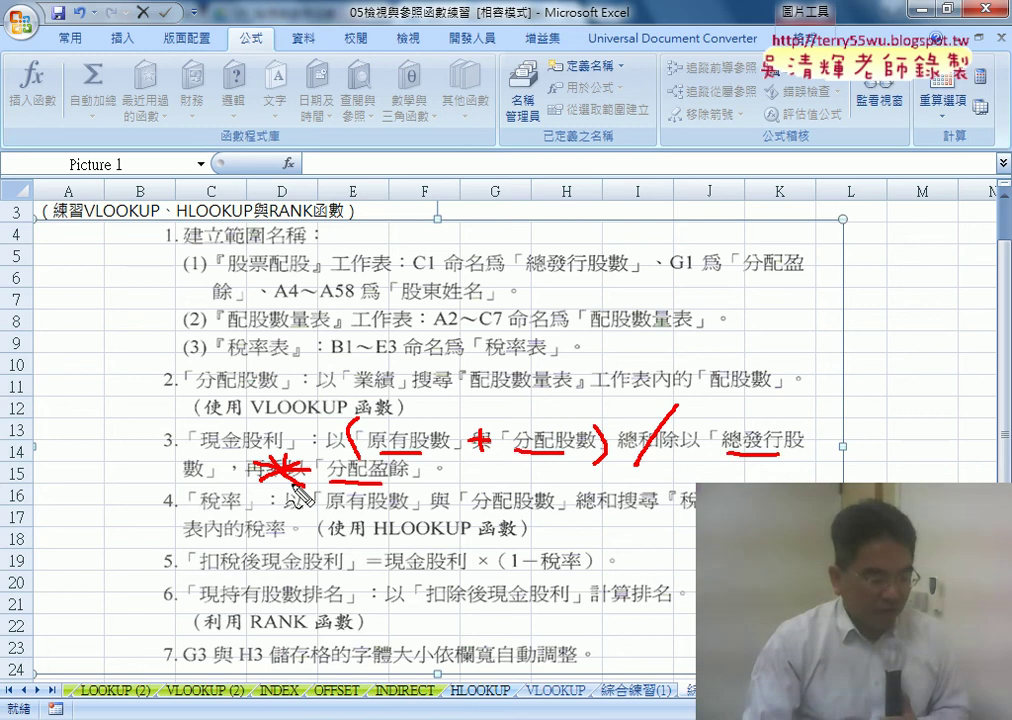
{"action": "left_click_drag", "start_coordinate": [178, 483], "coordinate": [212, 483]}
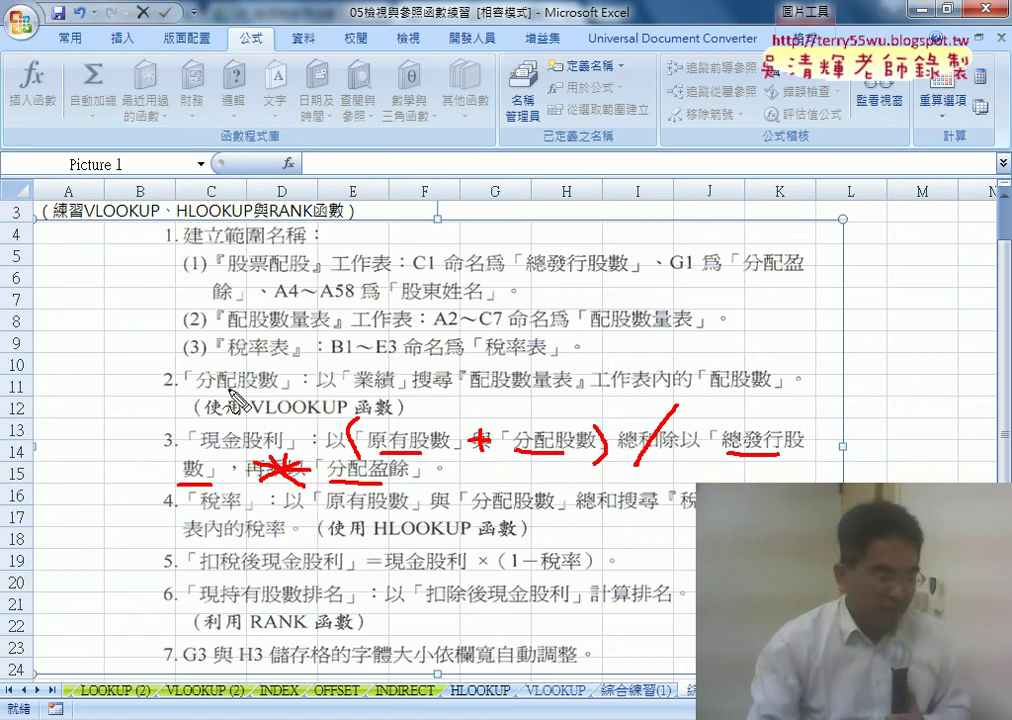
Annotate the 股票配股 sheet, C1, G1 and A4～A58 references, then clear the ink
{"action": "left_click_drag", "start_coordinate": [229, 271], "coordinate": [265, 271]}
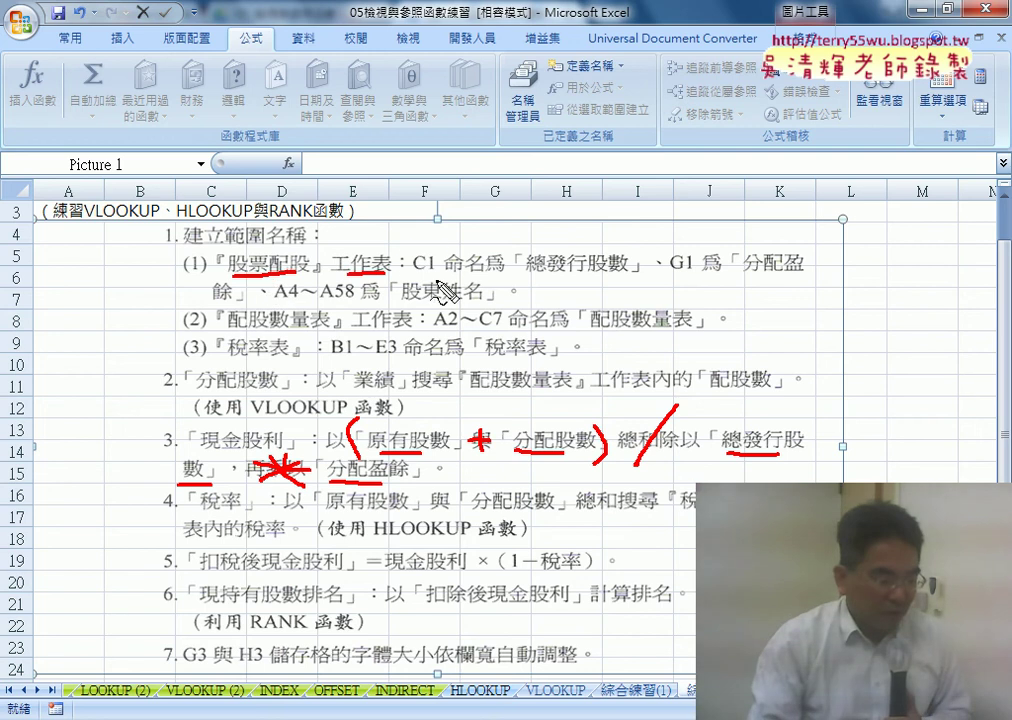
{"action": "left_click_drag", "start_coordinate": [432, 248], "coordinate": [410, 252]}
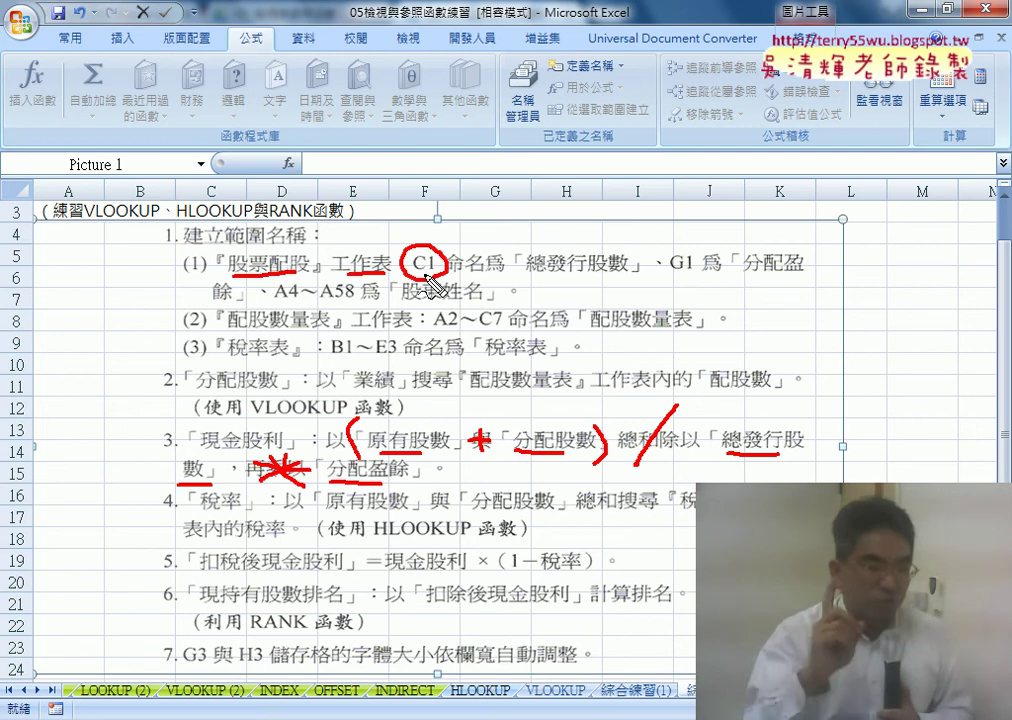
{"action": "left_click_drag", "start_coordinate": [531, 279], "coordinate": [603, 280]}
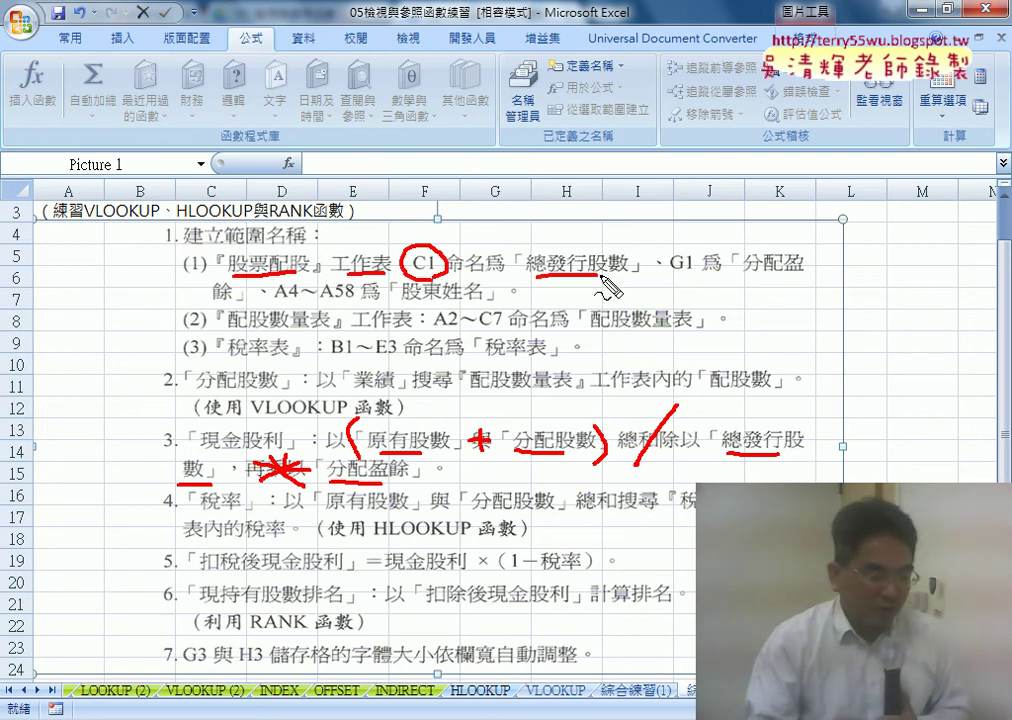
{"action": "mouse_move", "coordinate": [688, 251]}
{"action": "left_mouse_down"}
{"action": "mouse_move", "coordinate": [696, 271]}
{"action": "mouse_move", "coordinate": [818, 269]}
{"action": "left_mouse_up"}
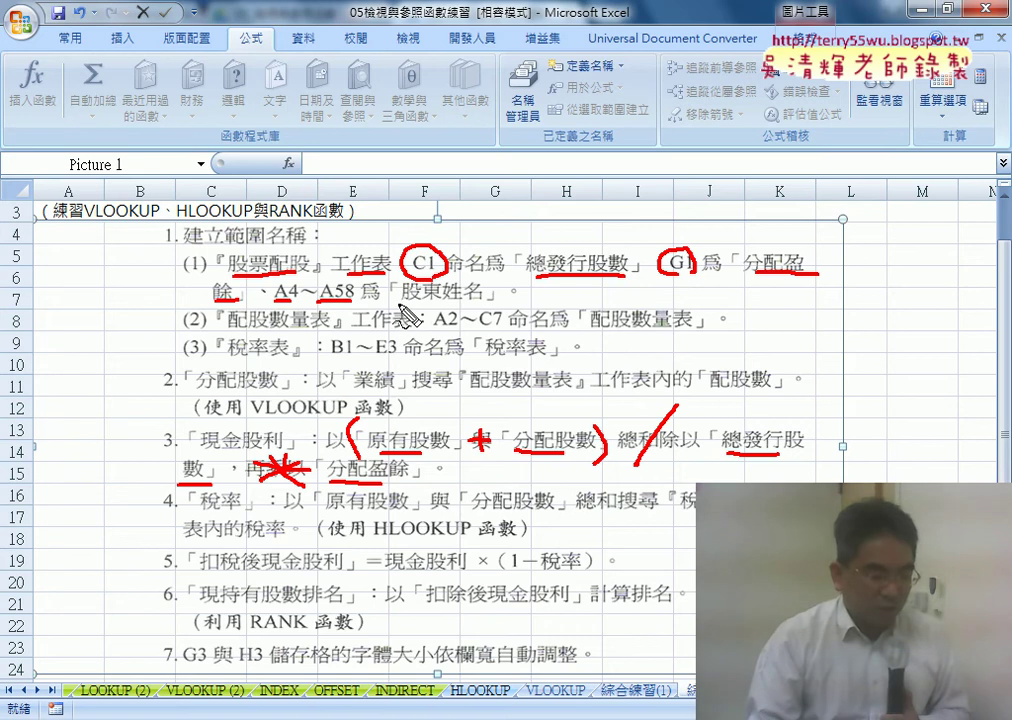
{"action": "left_click_drag", "start_coordinate": [401, 300], "coordinate": [484, 300]}
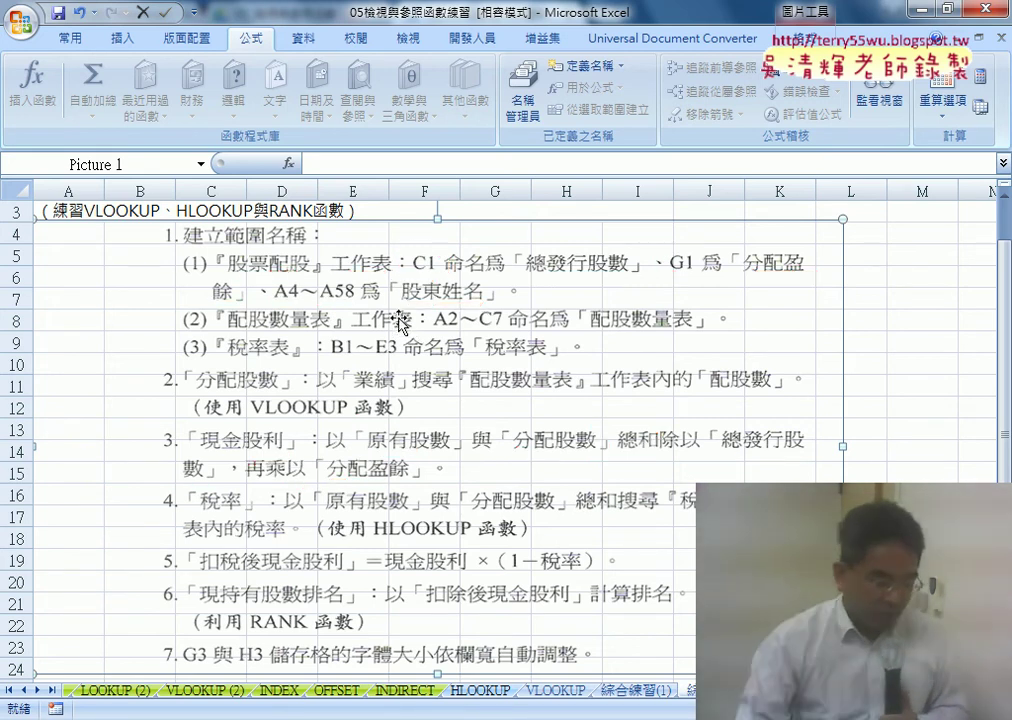
{"action": "key", "text": "Escape"}
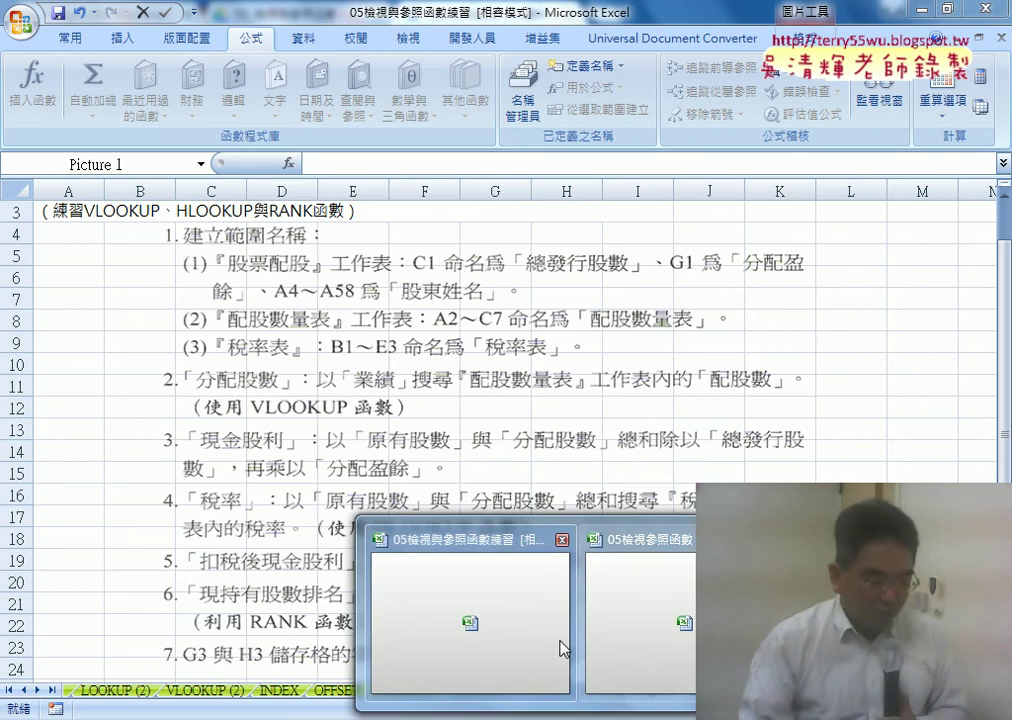
On the 股票配股 sheet, select the table A3:H58 including the header row
{"action": "left_click", "coordinate": [524, 643]}
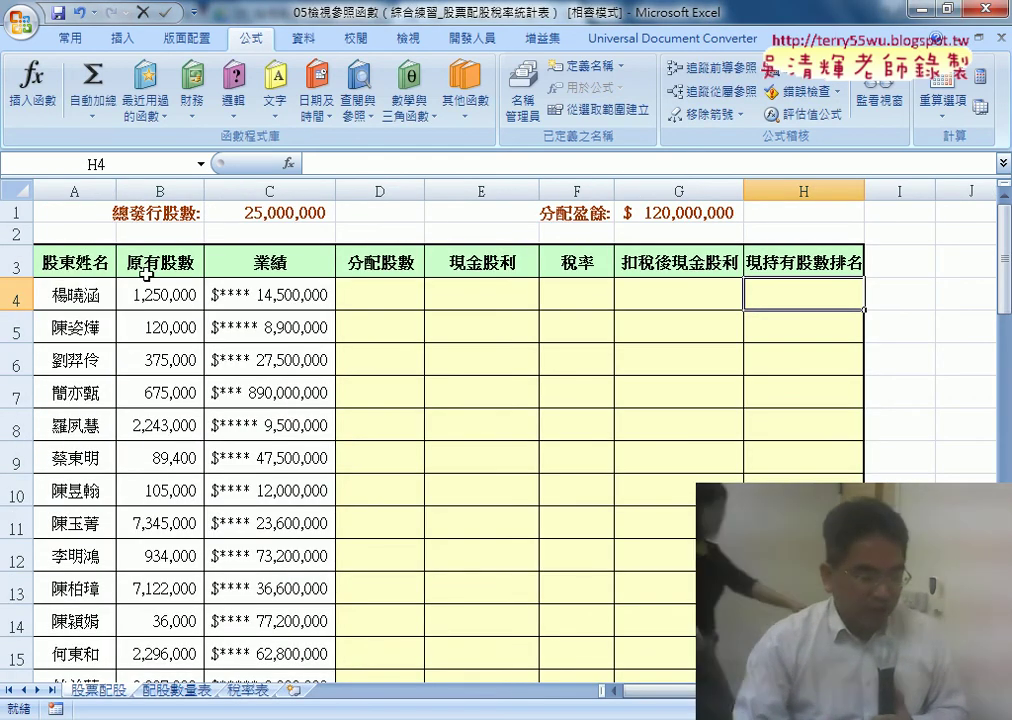
{"action": "left_click", "coordinate": [77, 263]}
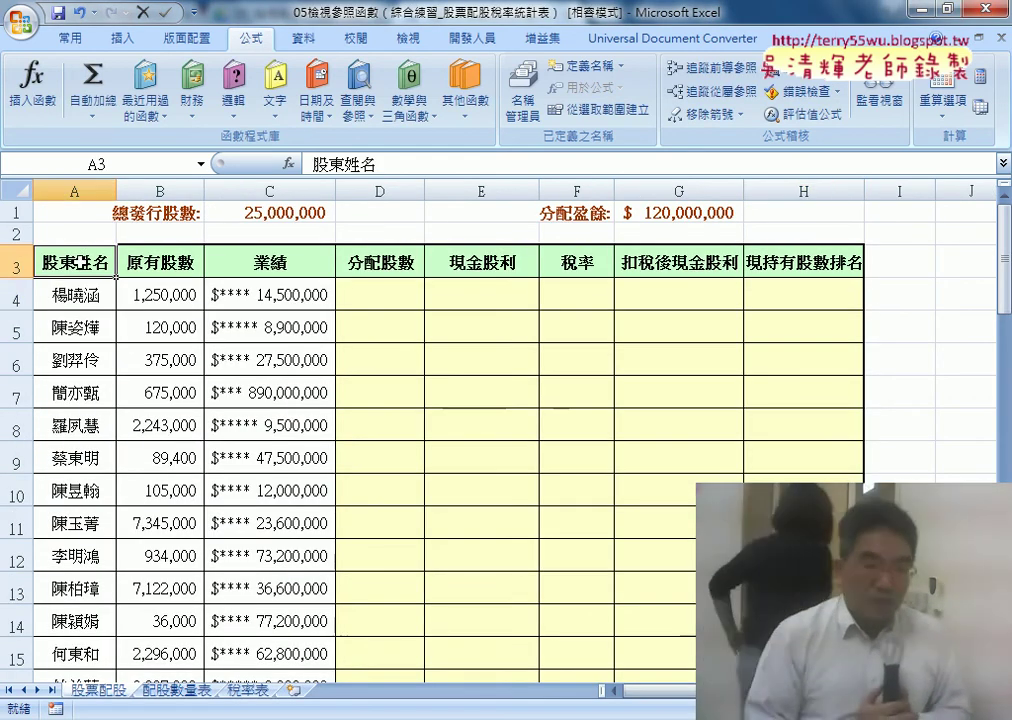
{"action": "left_click", "coordinate": [90, 296]}
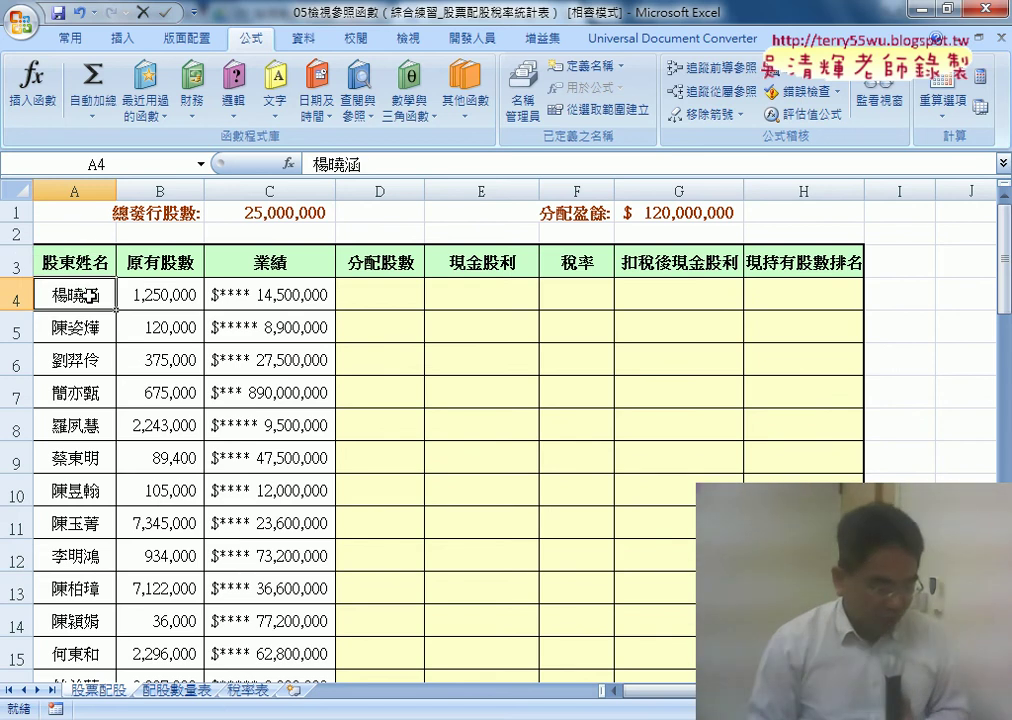
{"action": "key", "text": "ctrl+shift+Down"}
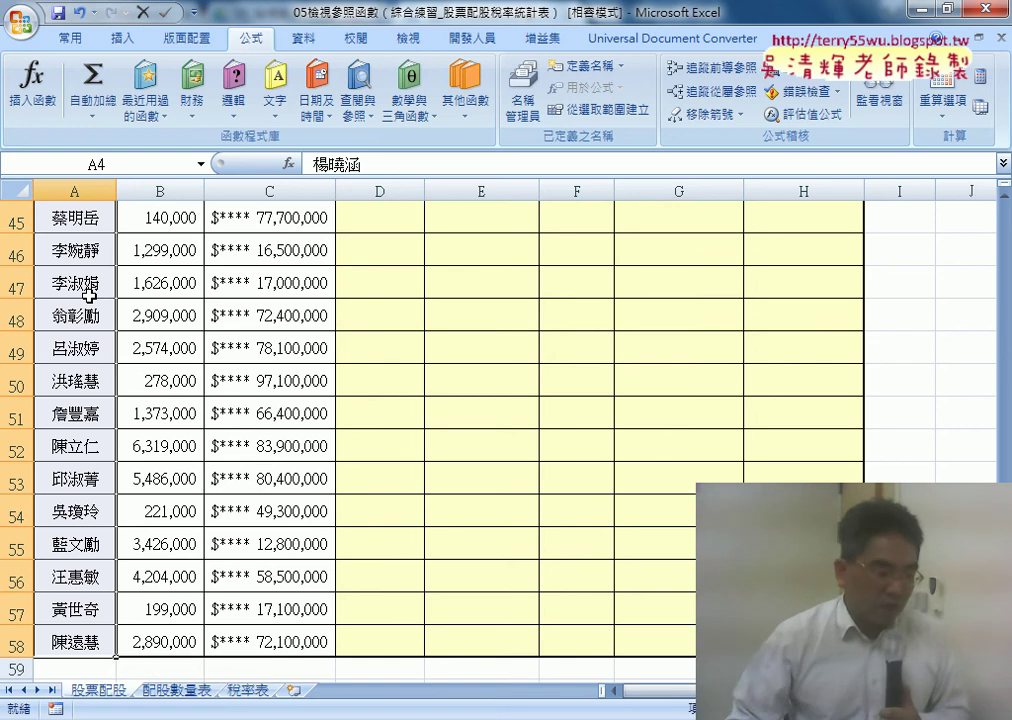
{"action": "scroll", "coordinate": [169, 299], "scroll_direction": "up", "scroll_amount": 5}
{"action": "scroll", "coordinate": [169, 299], "scroll_direction": "up", "scroll_amount": 8}
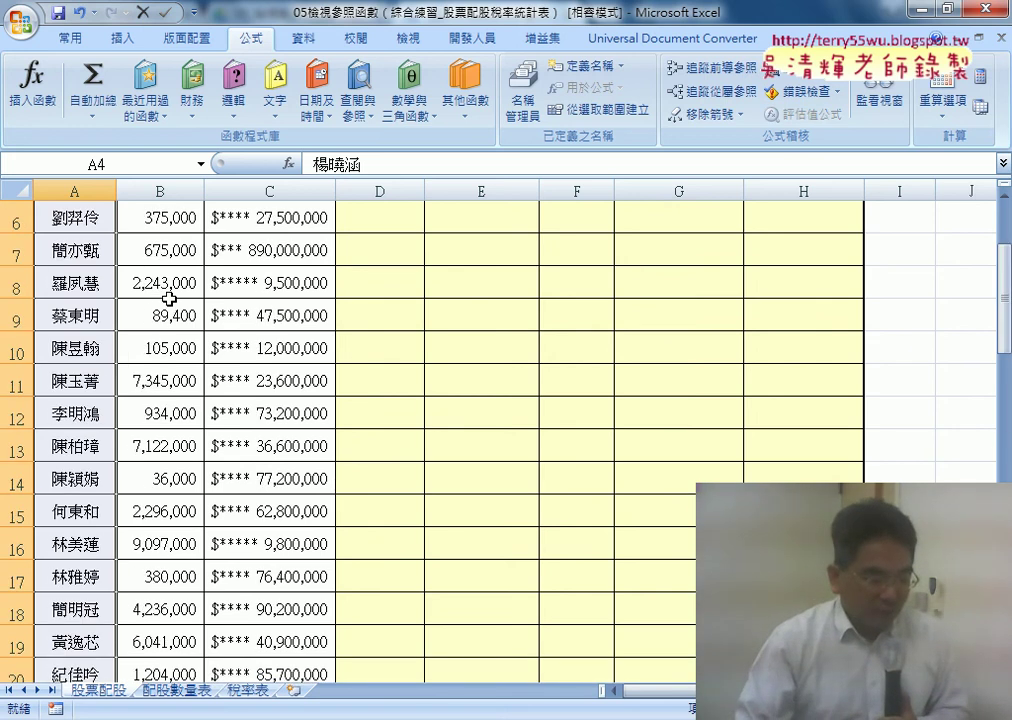
{"action": "scroll", "coordinate": [169, 298], "scroll_direction": "up", "scroll_amount": 2}
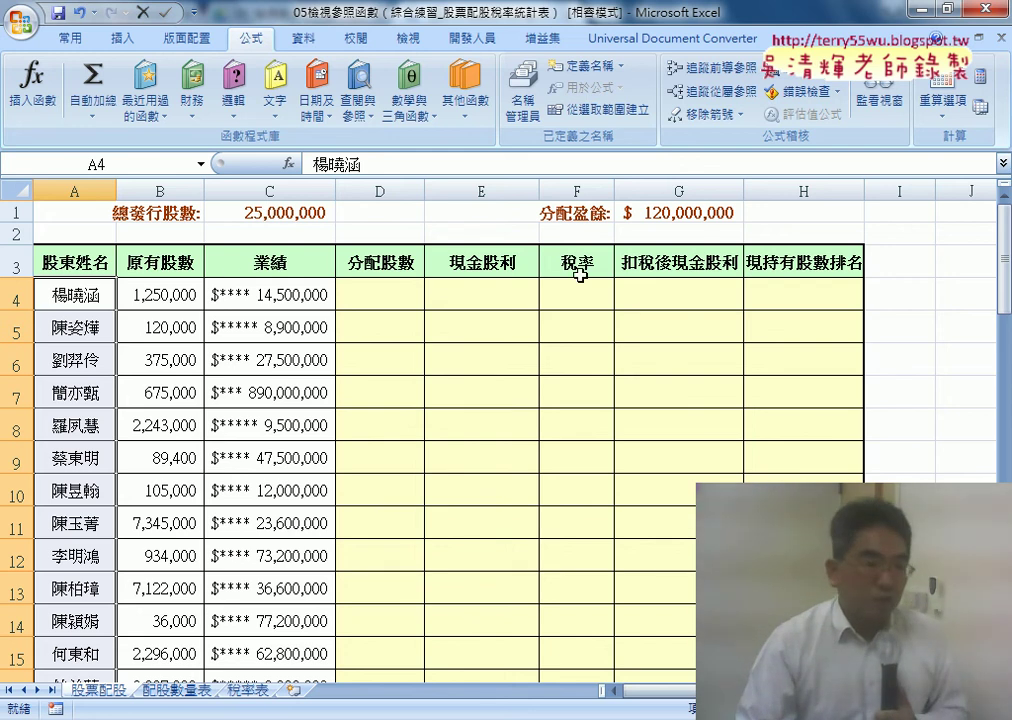
{"action": "left_click_drag", "start_coordinate": [67, 268], "coordinate": [830, 264]}
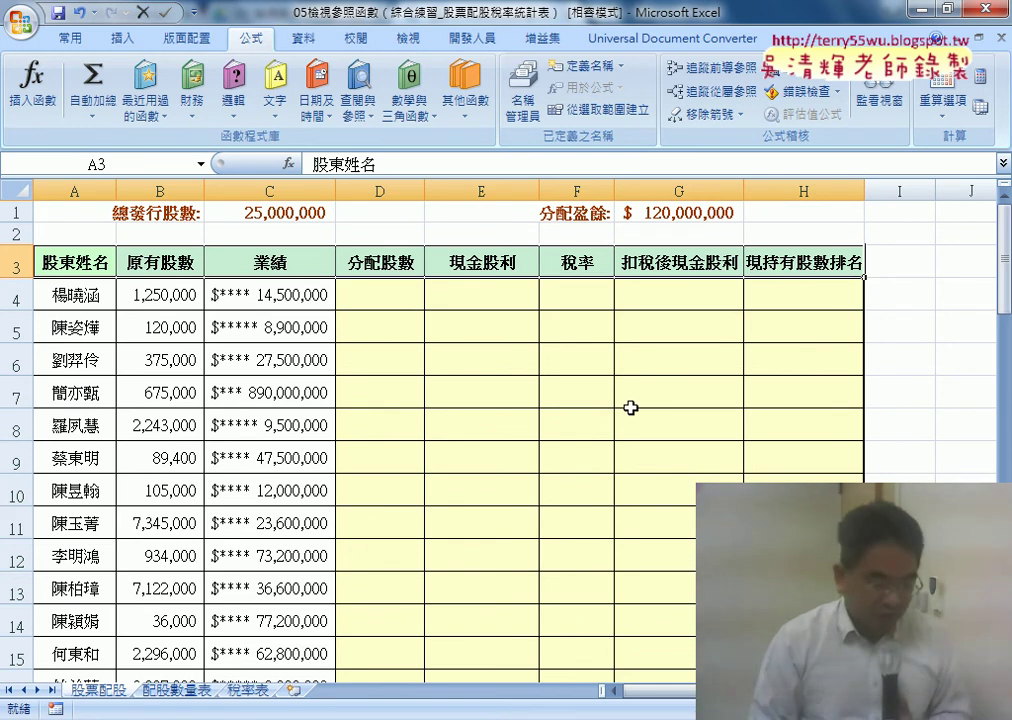
{"action": "key", "text": "ctrl+shift+Down"}
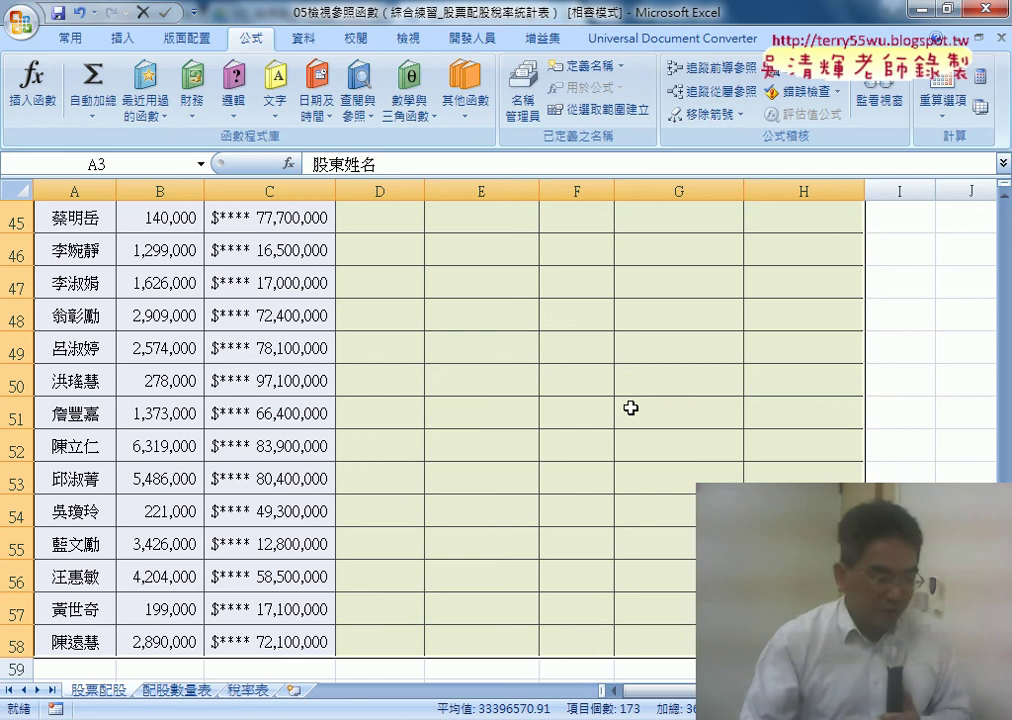
Create range names from the selection using the top row only
{"action": "left_click", "coordinate": [605, 112]}
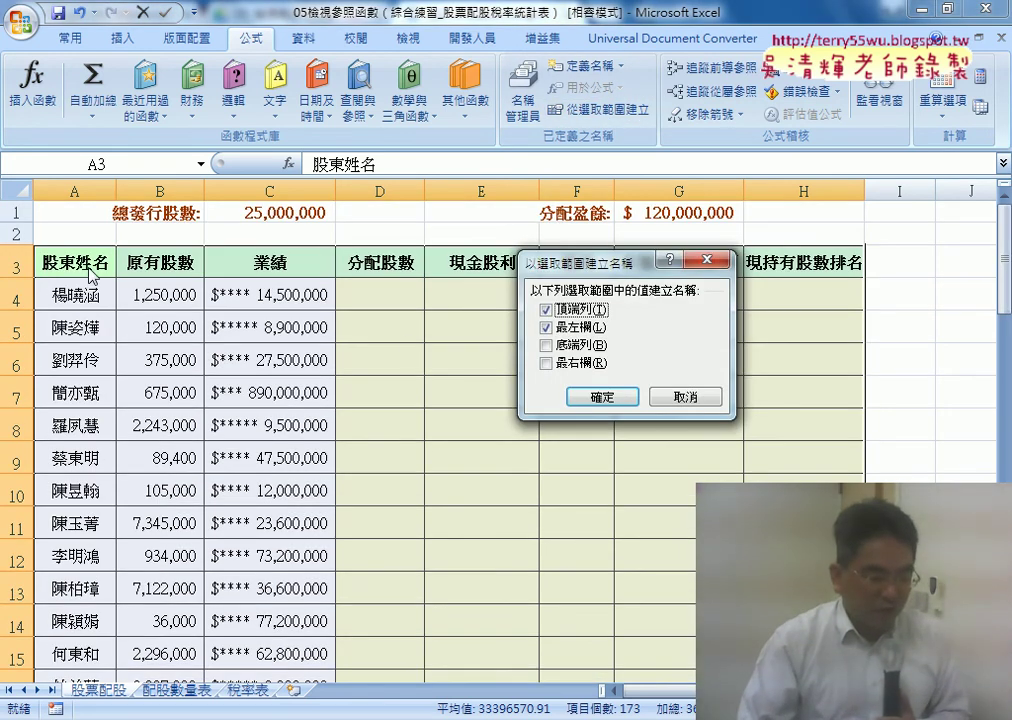
{"action": "left_click", "coordinate": [547, 328]}
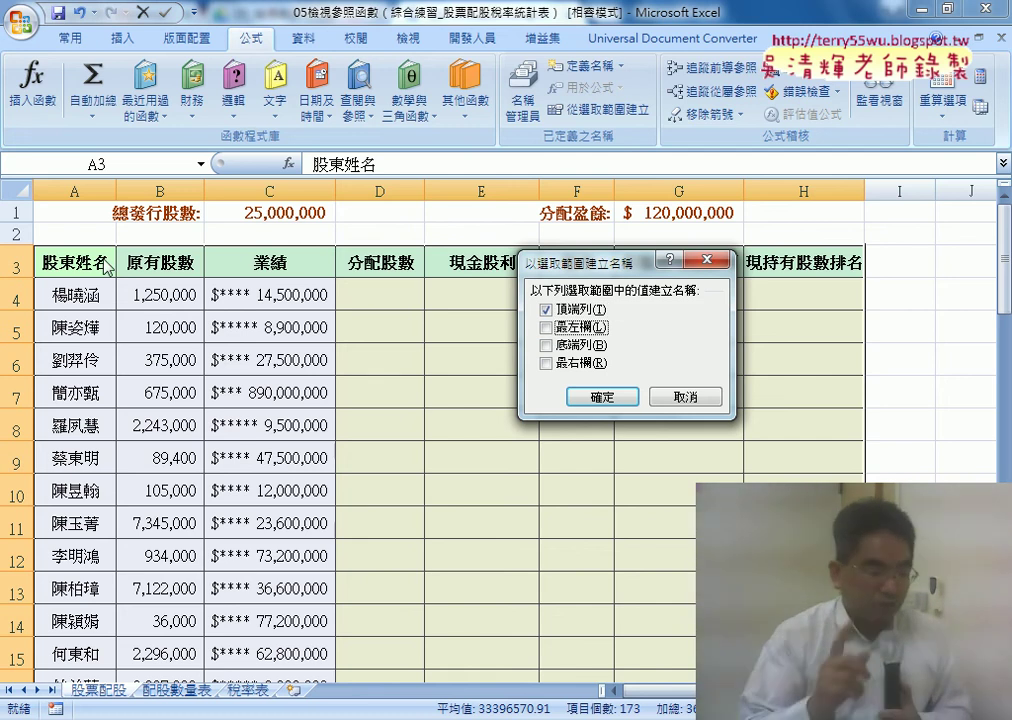
{"action": "left_click", "coordinate": [604, 399]}
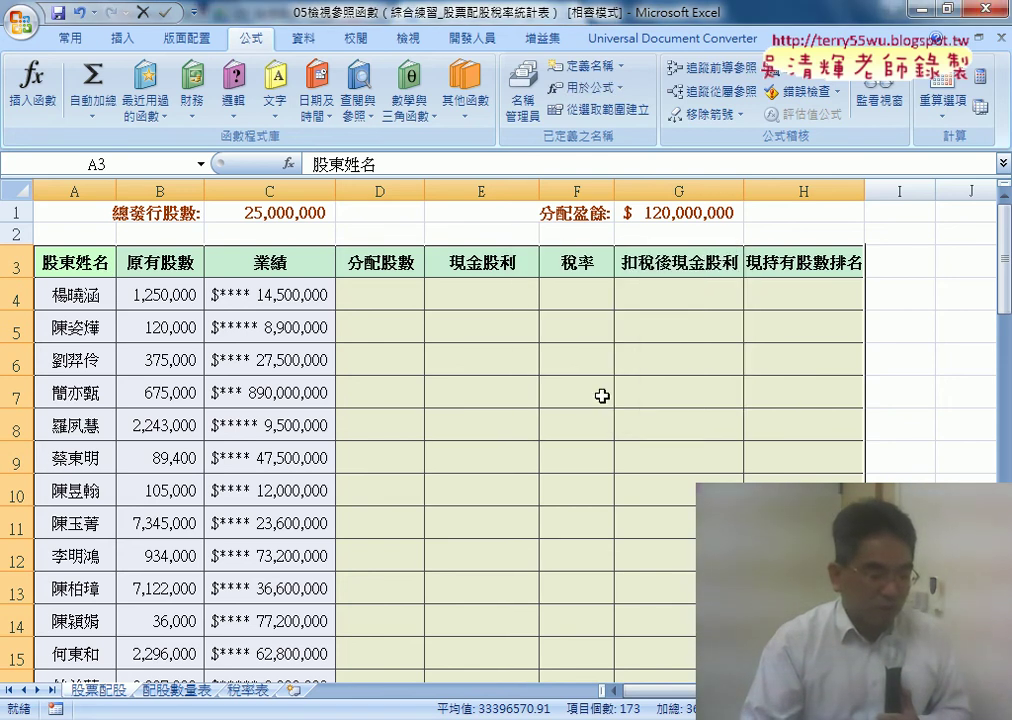
Review the new names in Name Manager, e.g. 股東姓名 referring to =股票配股!$A$4:$A$58
{"action": "left_click", "coordinate": [526, 123]}
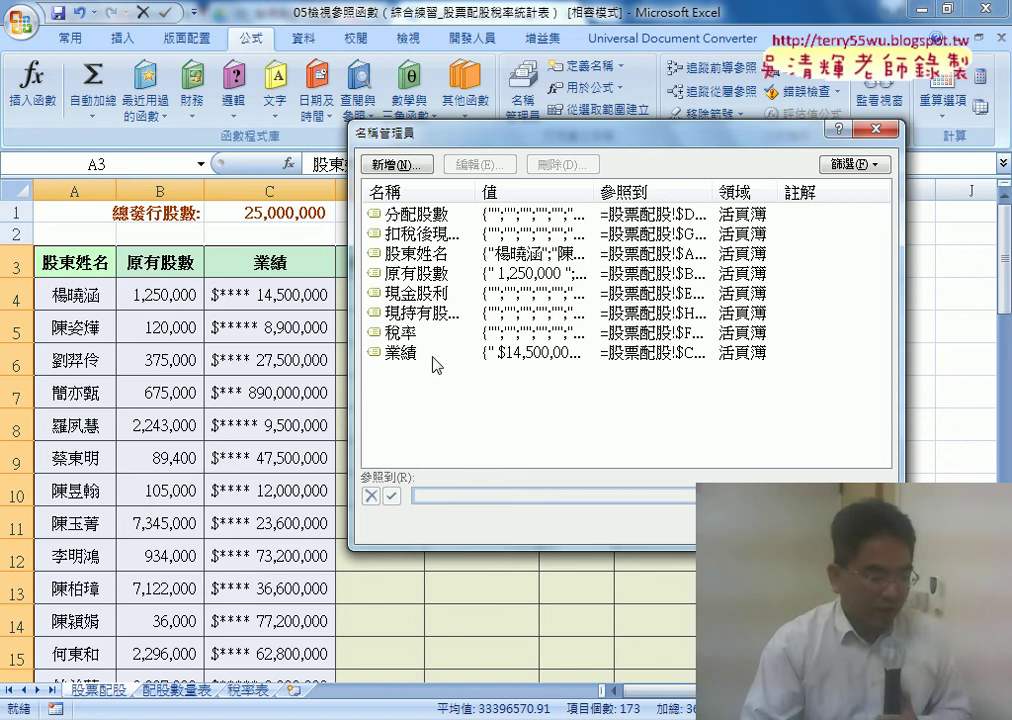
{"action": "left_click", "coordinate": [432, 256]}
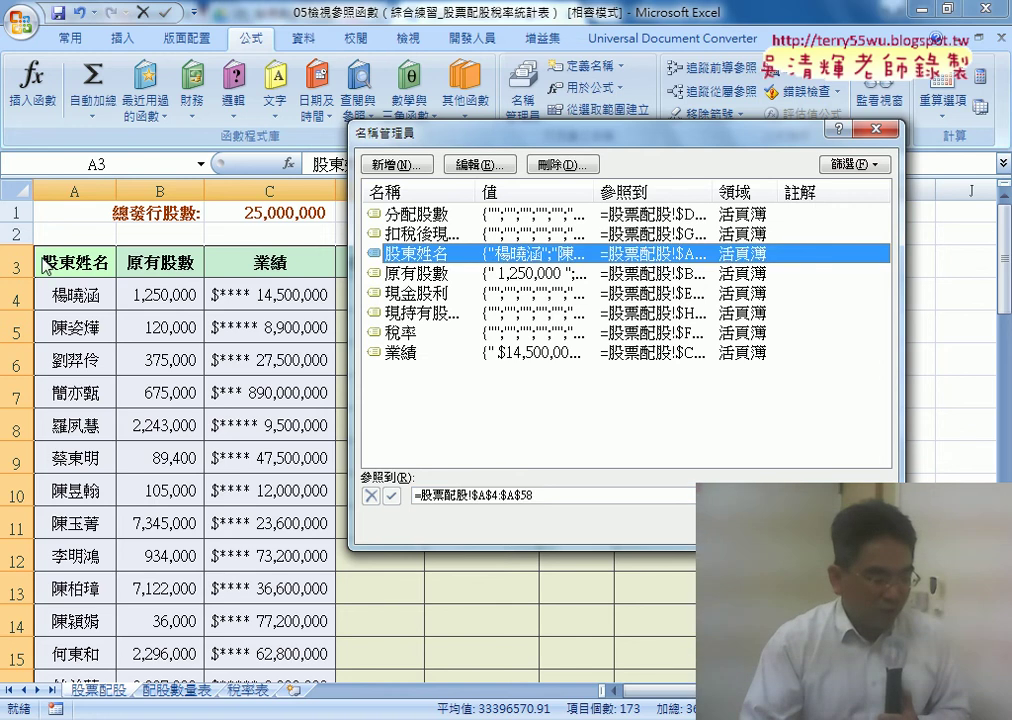
{"action": "left_click", "coordinate": [545, 494]}
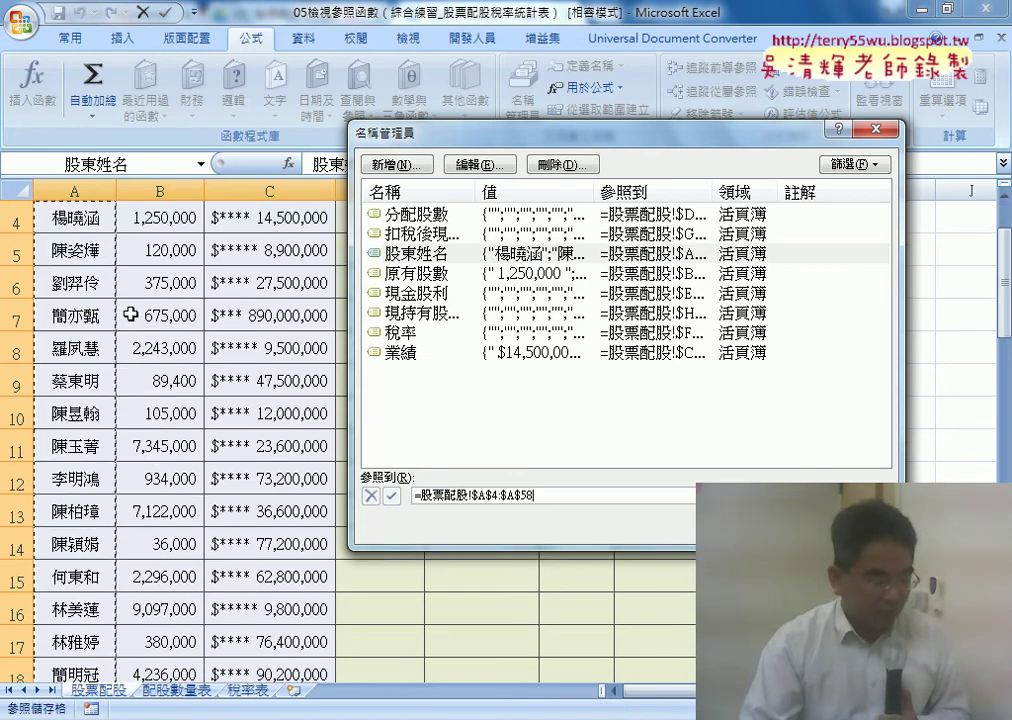
{"action": "left_click", "coordinate": [443, 233]}
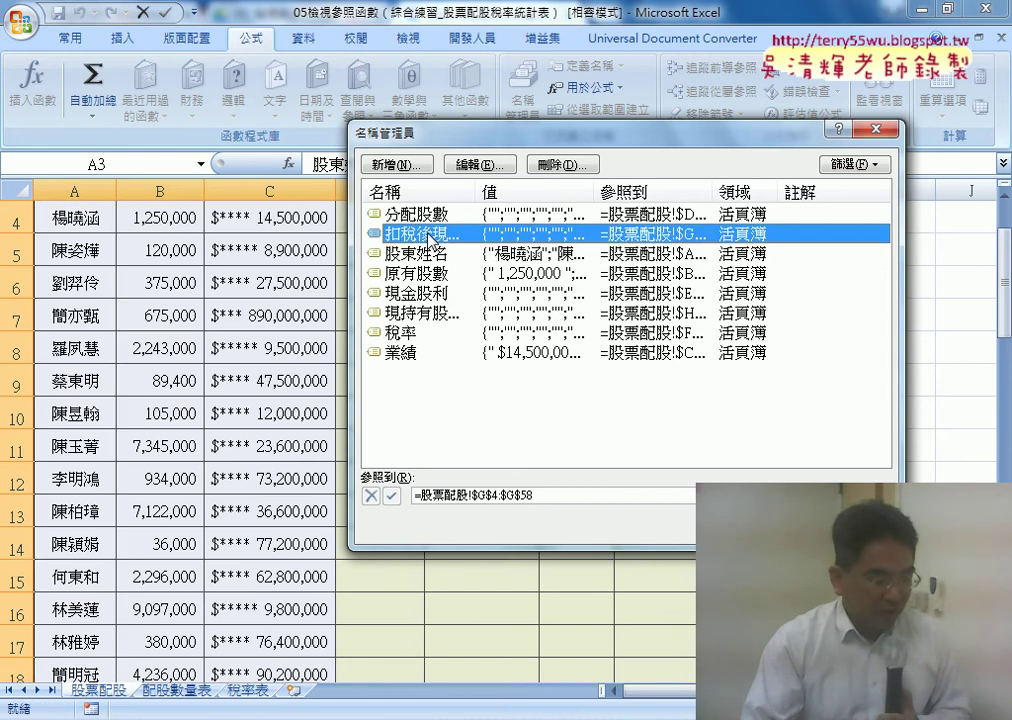
{"action": "left_click", "coordinate": [443, 214]}
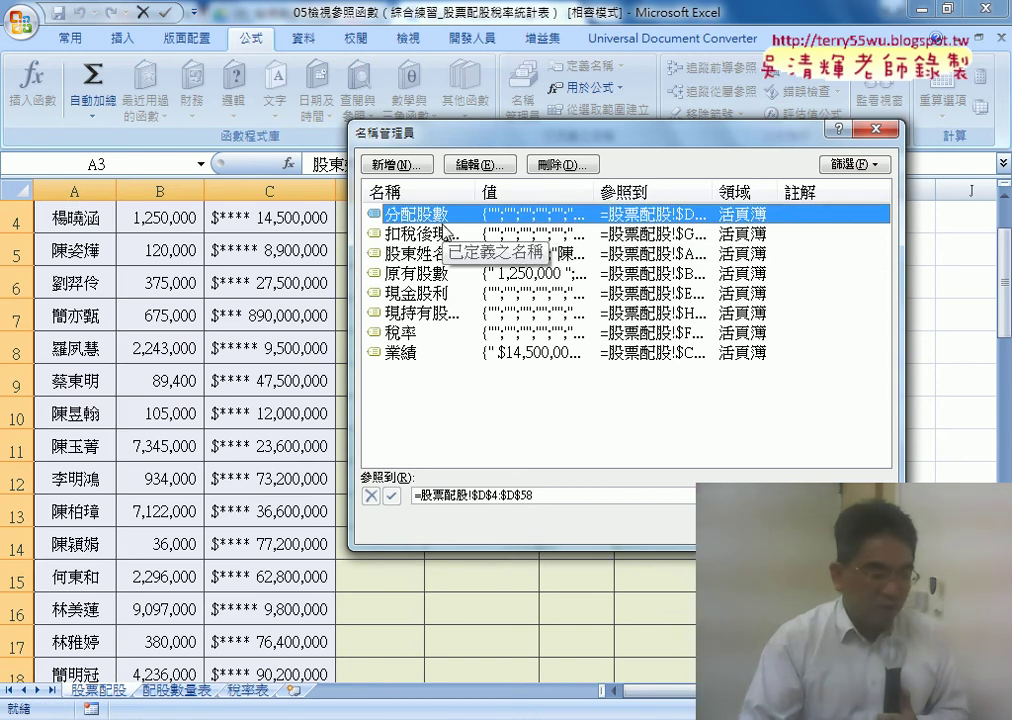
{"action": "left_click", "coordinate": [855, 528]}
{"action": "scroll", "coordinate": [485, 311], "scroll_direction": "up", "scroll_amount": 1}
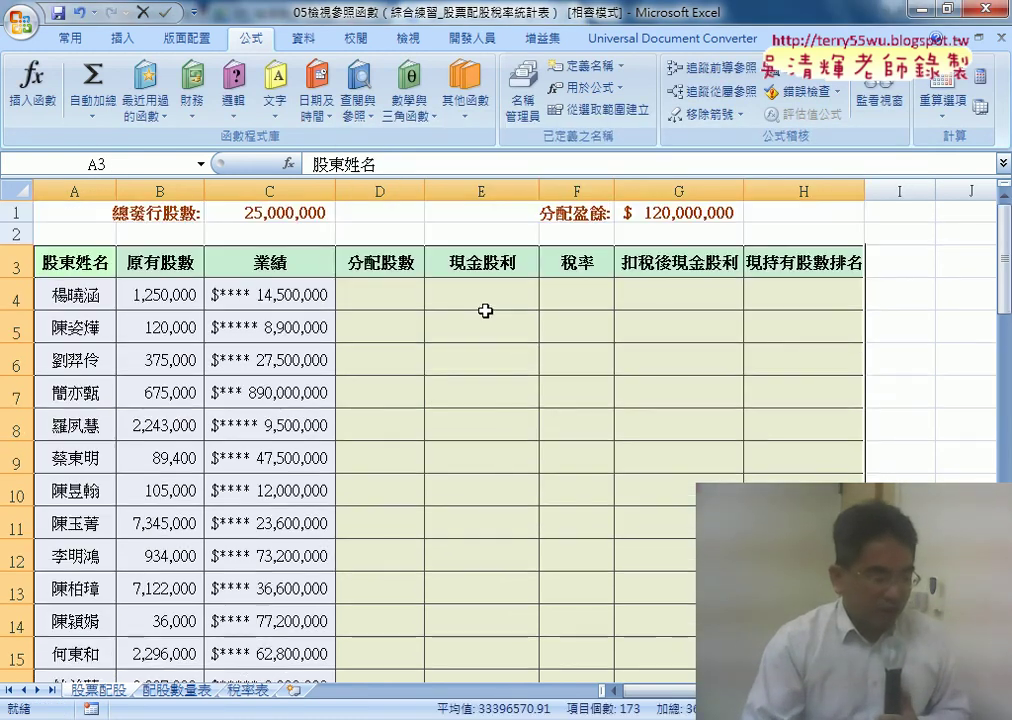
Name cell C1 總發行股數 with Define Name
{"action": "left_click", "coordinate": [287, 214]}
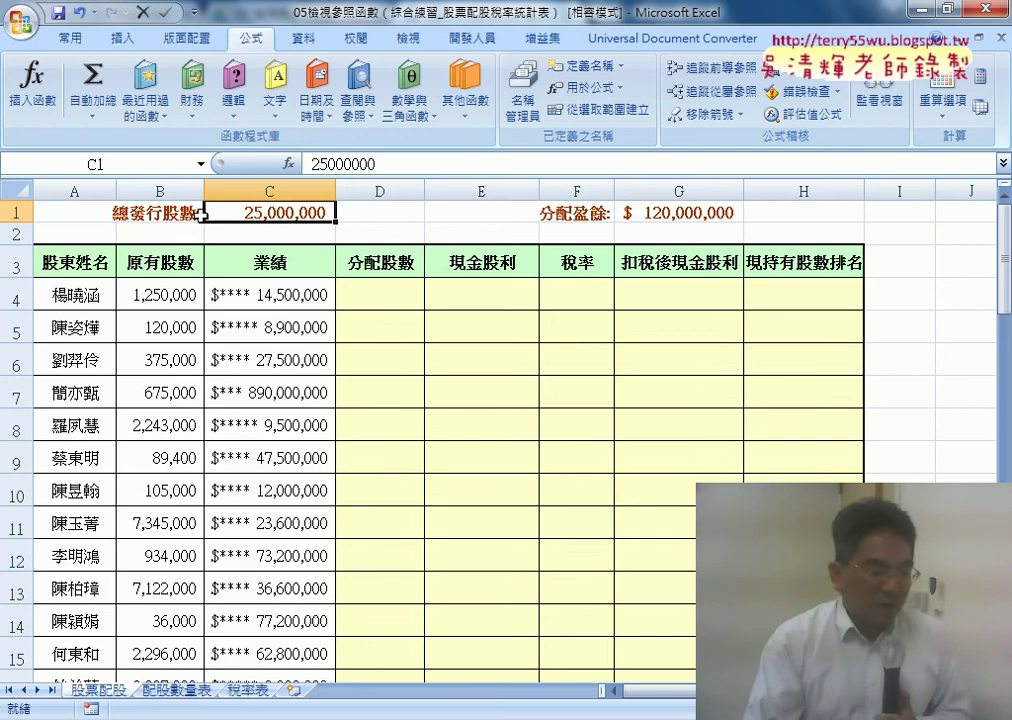
{"action": "left_click", "coordinate": [143, 211]}
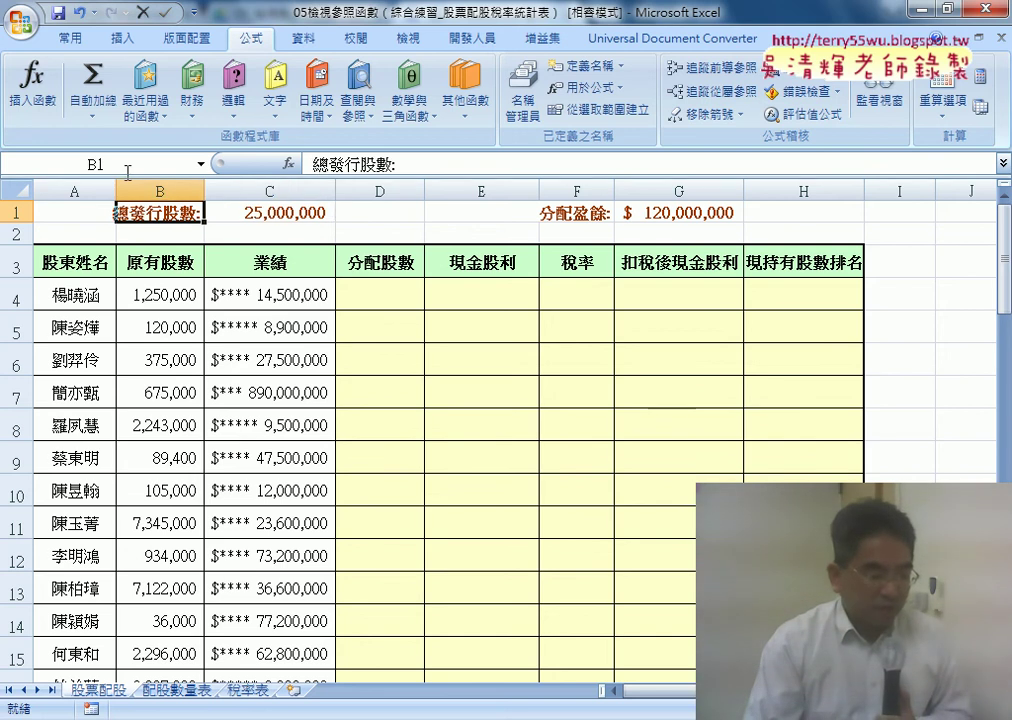
{"action": "left_click", "coordinate": [284, 211]}
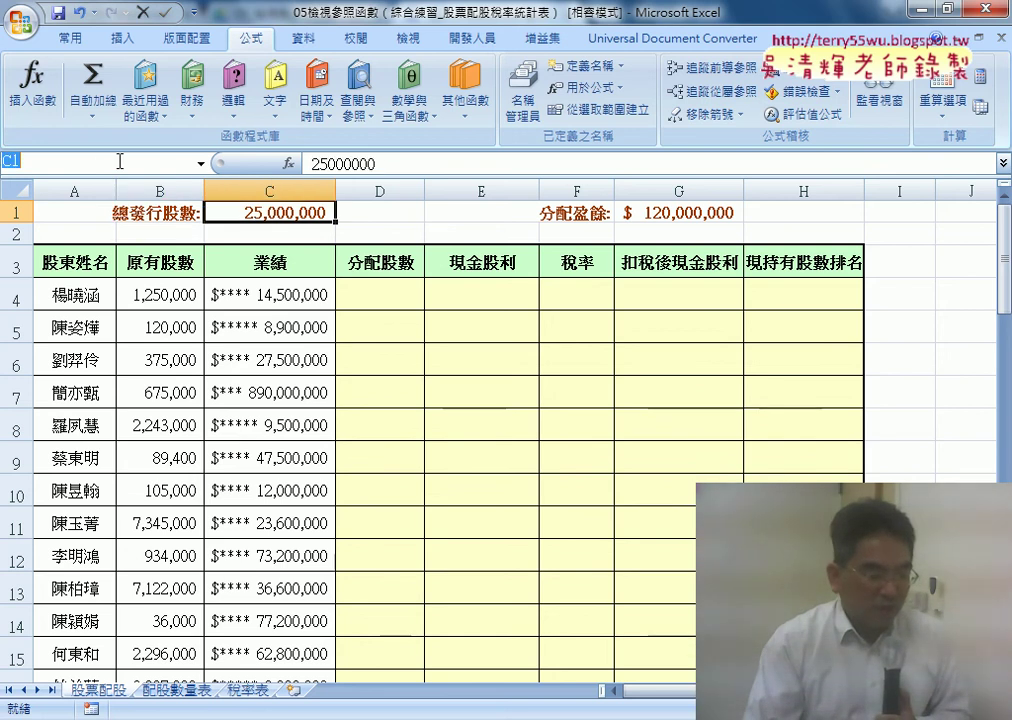
{"action": "left_click", "coordinate": [580, 68]}
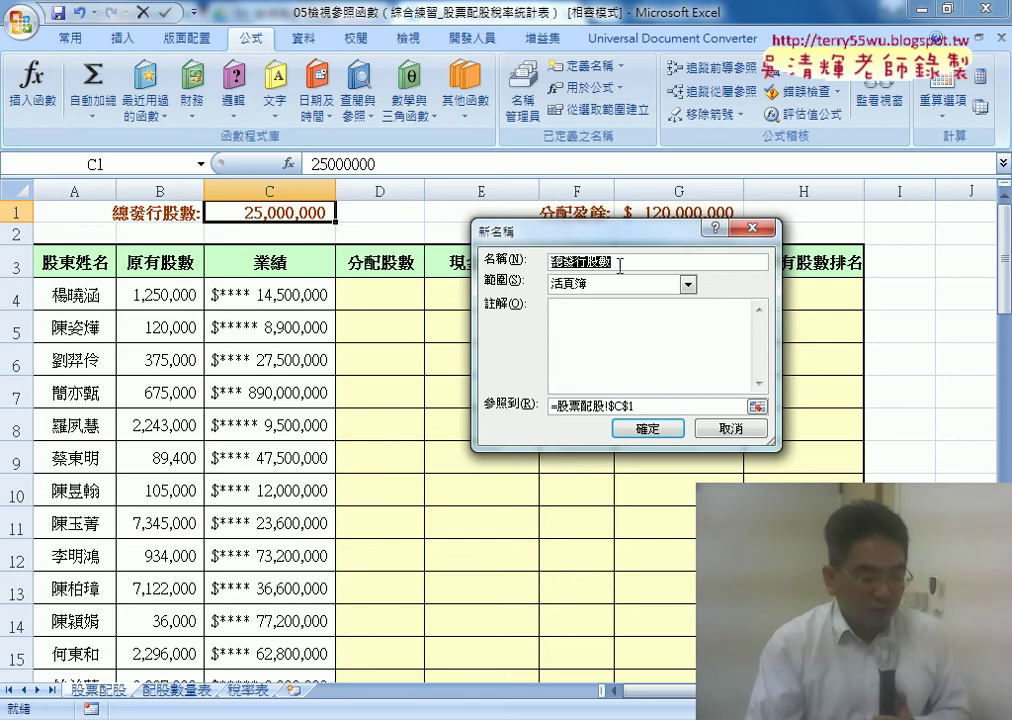
{"action": "left_click", "coordinate": [665, 266]}
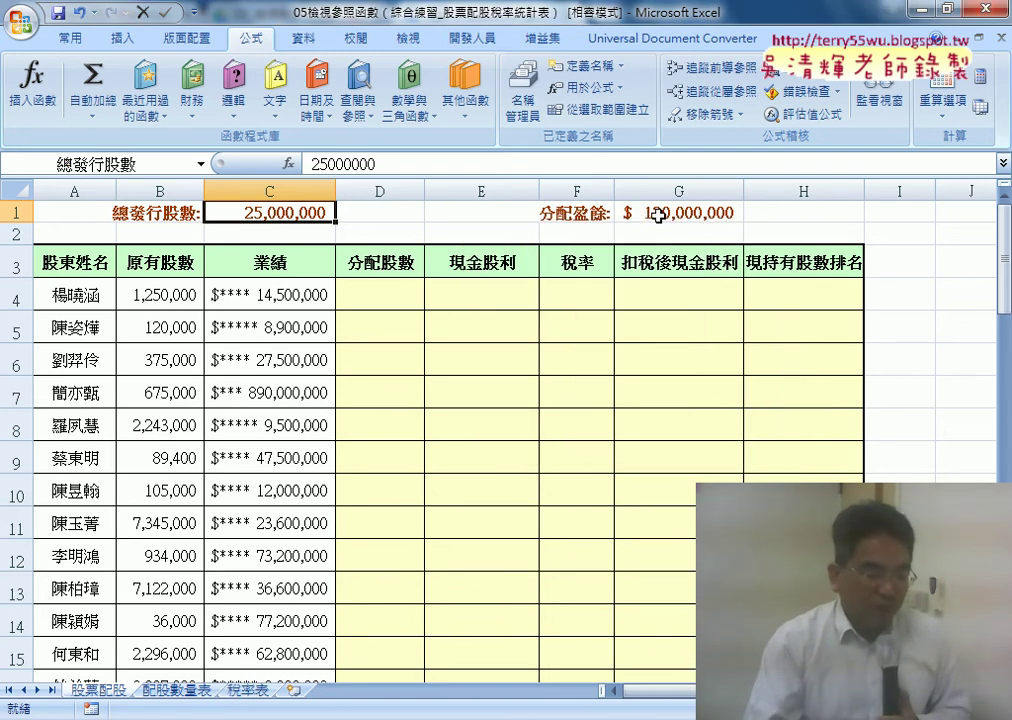
Name cell G1 分配盈餘 with Define Name
{"action": "left_click", "coordinate": [657, 215]}
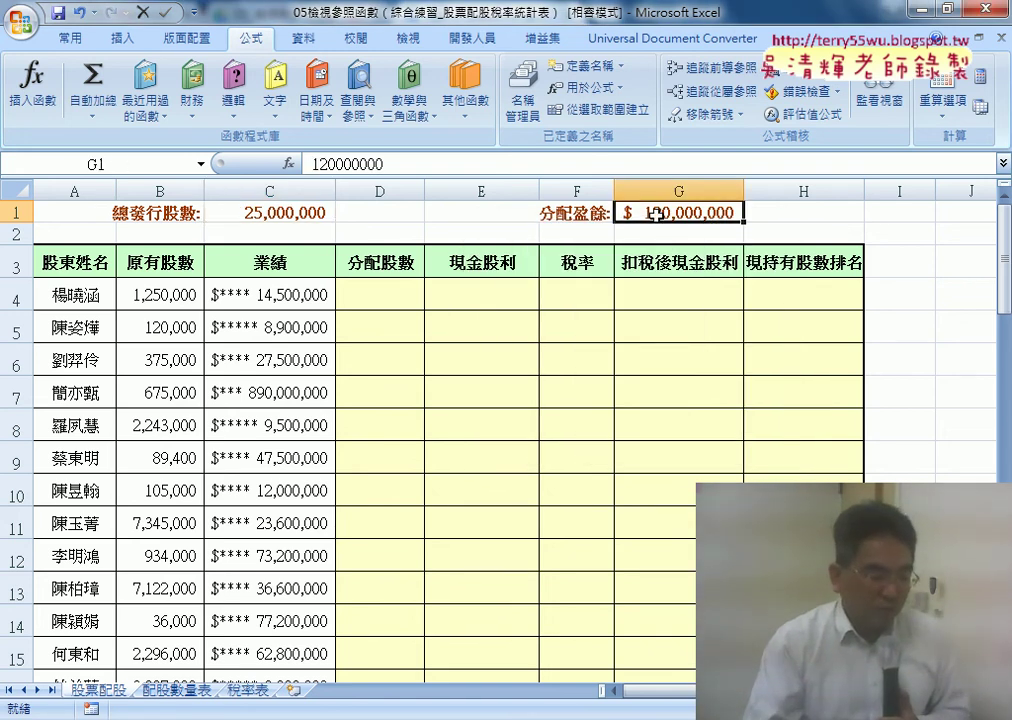
{"action": "left_click", "coordinate": [580, 66]}
{"action": "left_click_drag", "start_coordinate": [575, 245], "coordinate": [505, 265]}
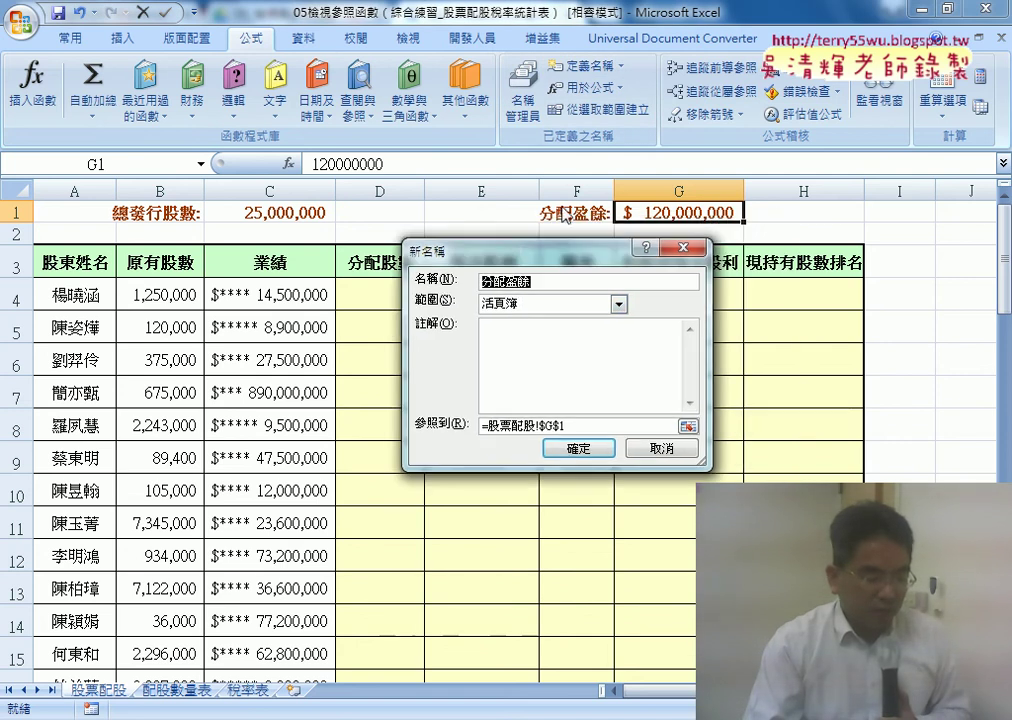
{"action": "left_click", "coordinate": [580, 452]}
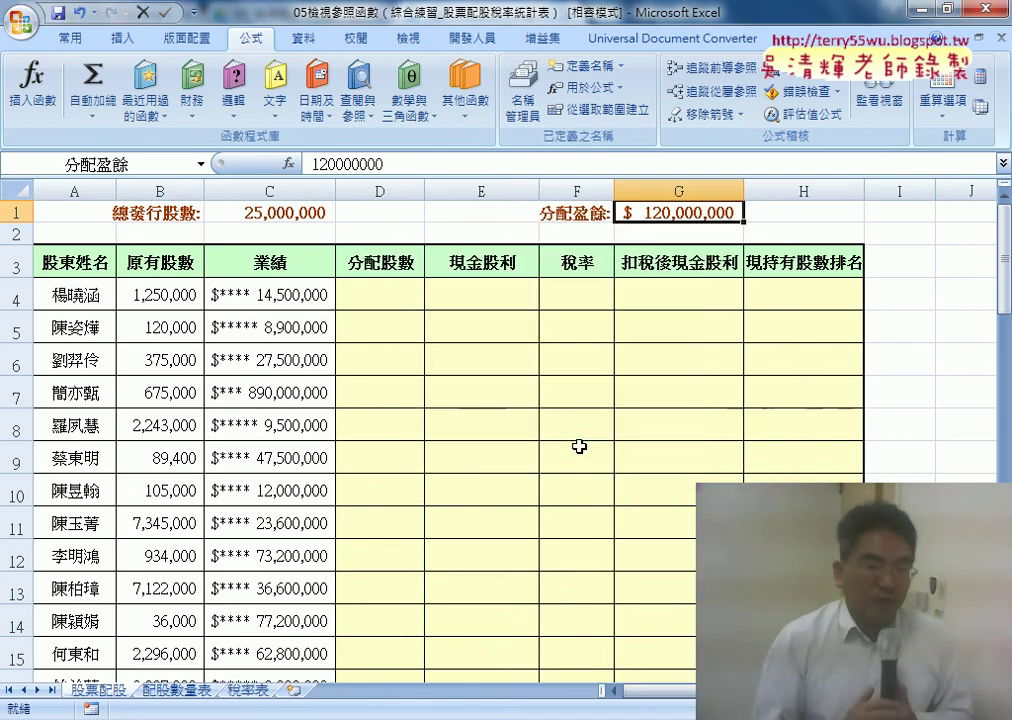
Verify the names on C1 and G1, then select A2:C7 on the 配股數量表 sheet
{"action": "left_click_drag", "start_coordinate": [88, 263], "coordinate": [785, 263]}
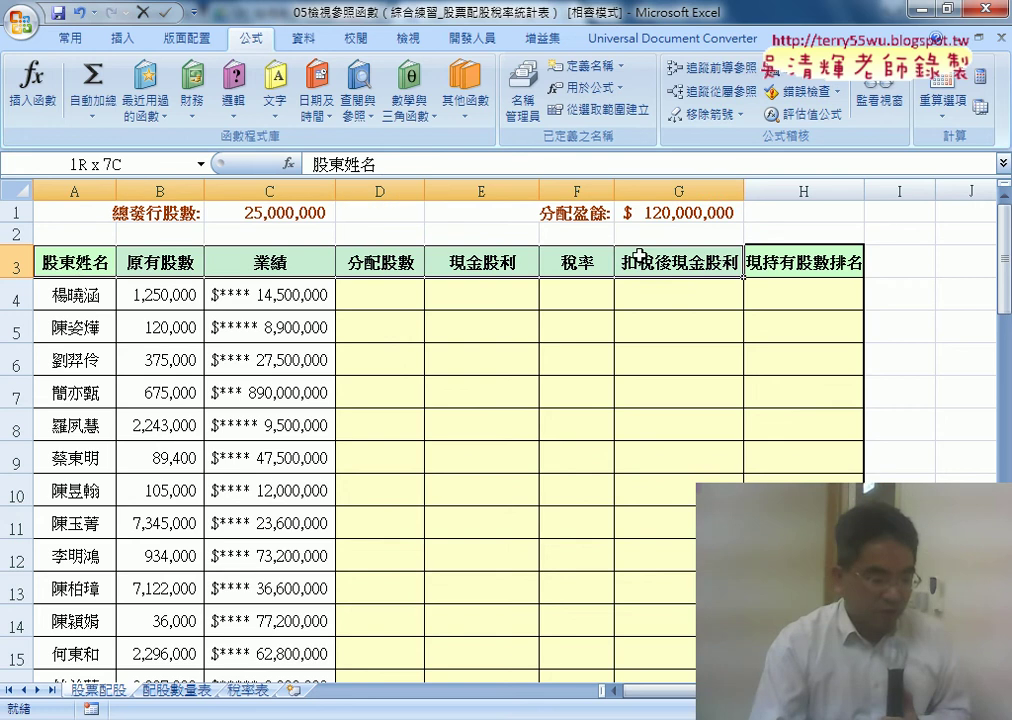
{"action": "left_click", "coordinate": [261, 216]}
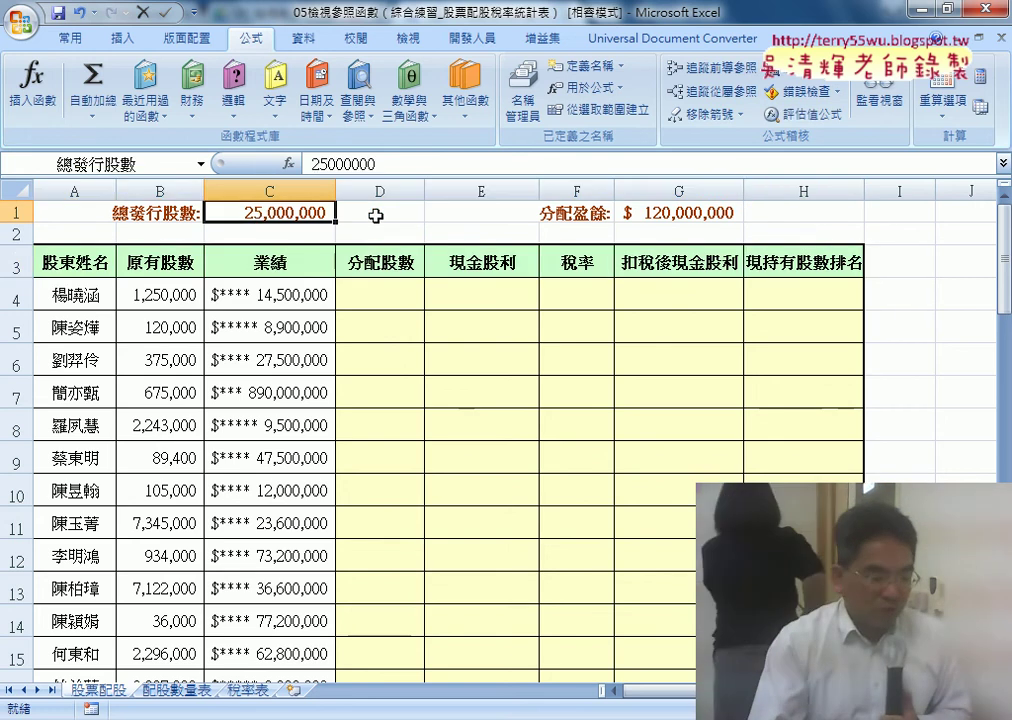
{"action": "left_click", "coordinate": [695, 213]}
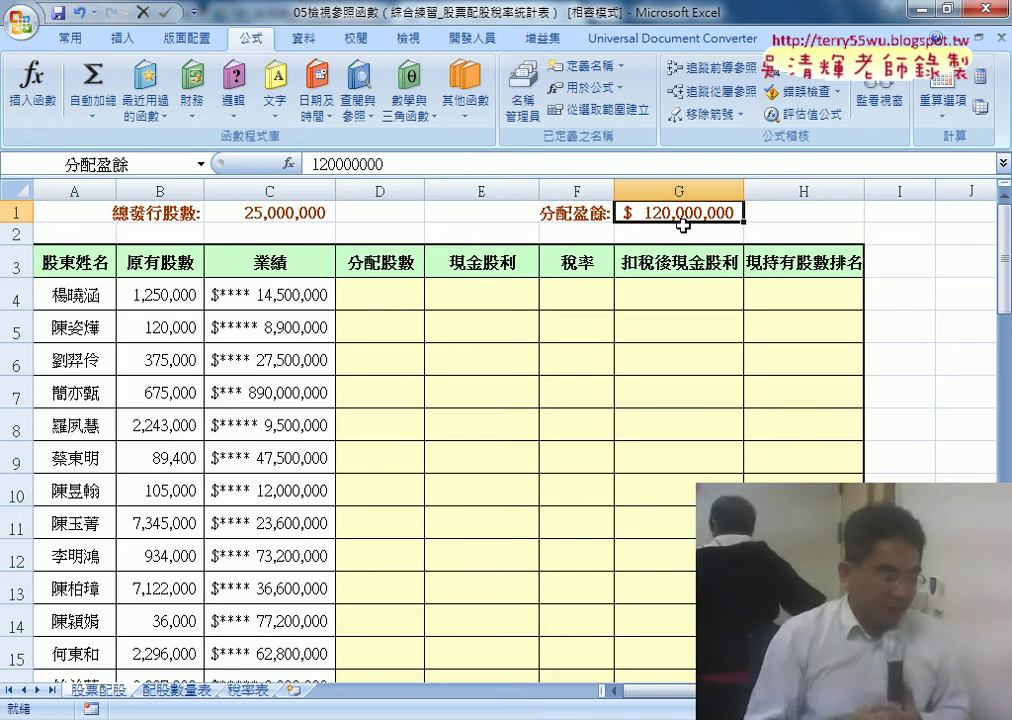
{"action": "left_click", "coordinate": [176, 692]}
{"action": "left_click_drag", "start_coordinate": [63, 250], "coordinate": [341, 412]}
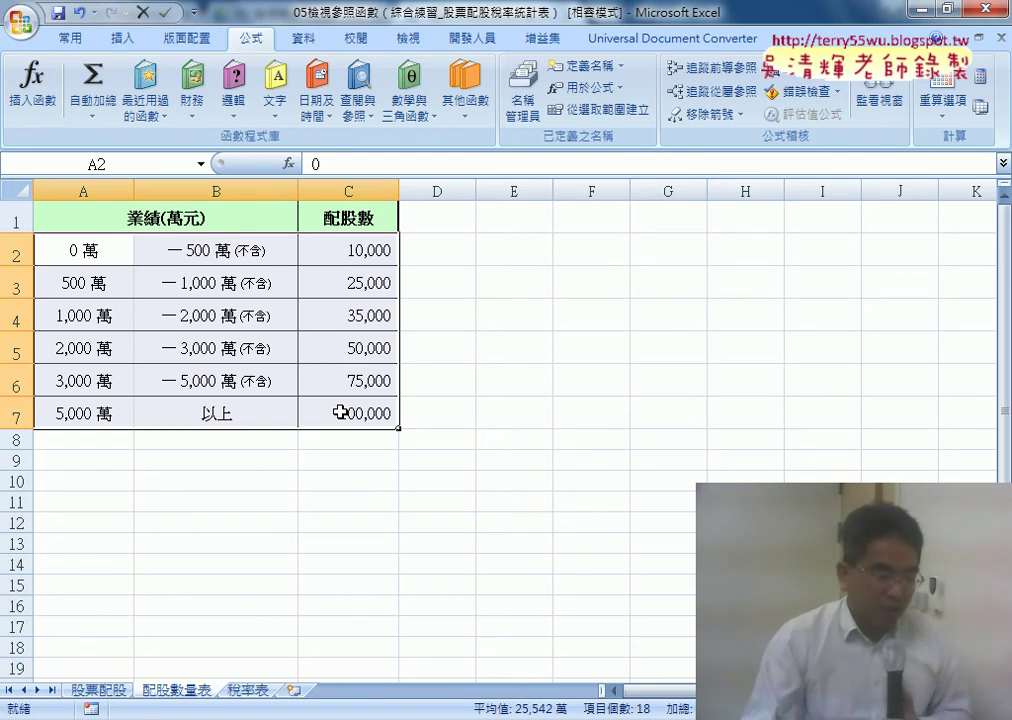
Reselect the lookup table A2:C7 on the 配股數量表 sheet
{"action": "double_click", "coordinate": [175, 692]}
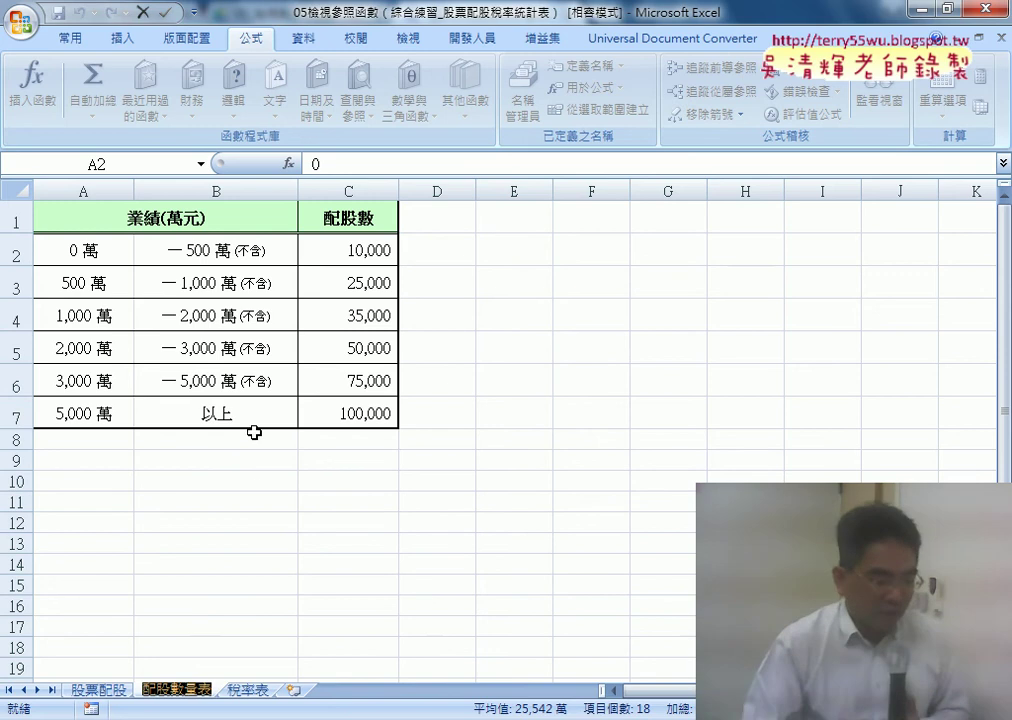
{"action": "left_click", "coordinate": [216, 481]}
{"action": "left_click_drag", "start_coordinate": [91, 268], "coordinate": [343, 414]}
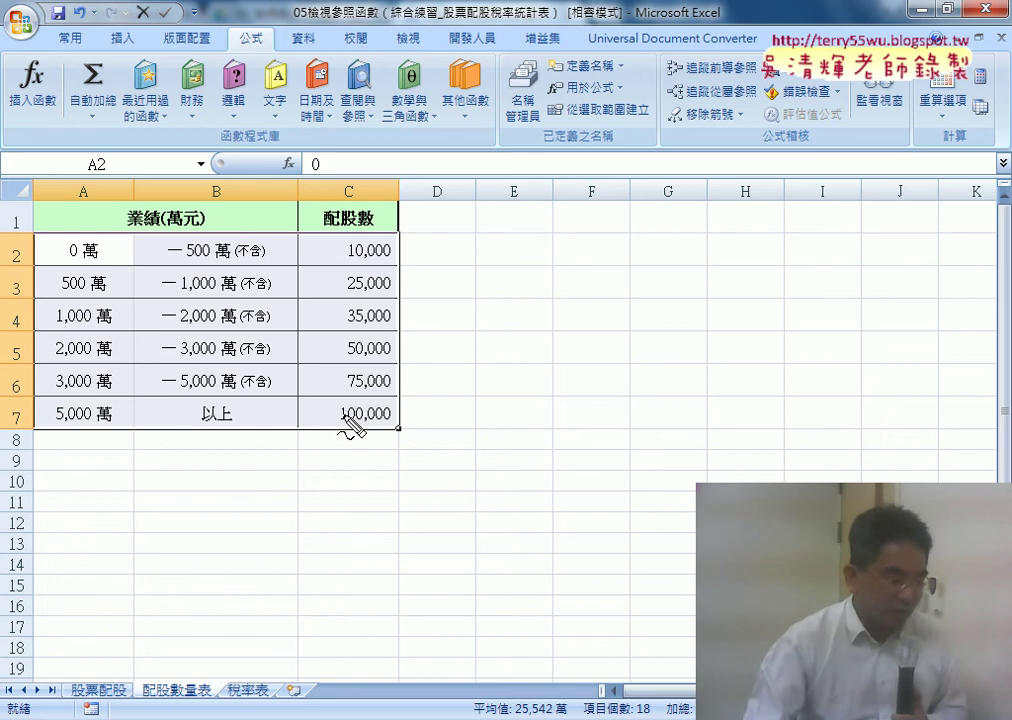
{"action": "left_click_drag", "start_coordinate": [32, 238], "coordinate": [28, 428]}
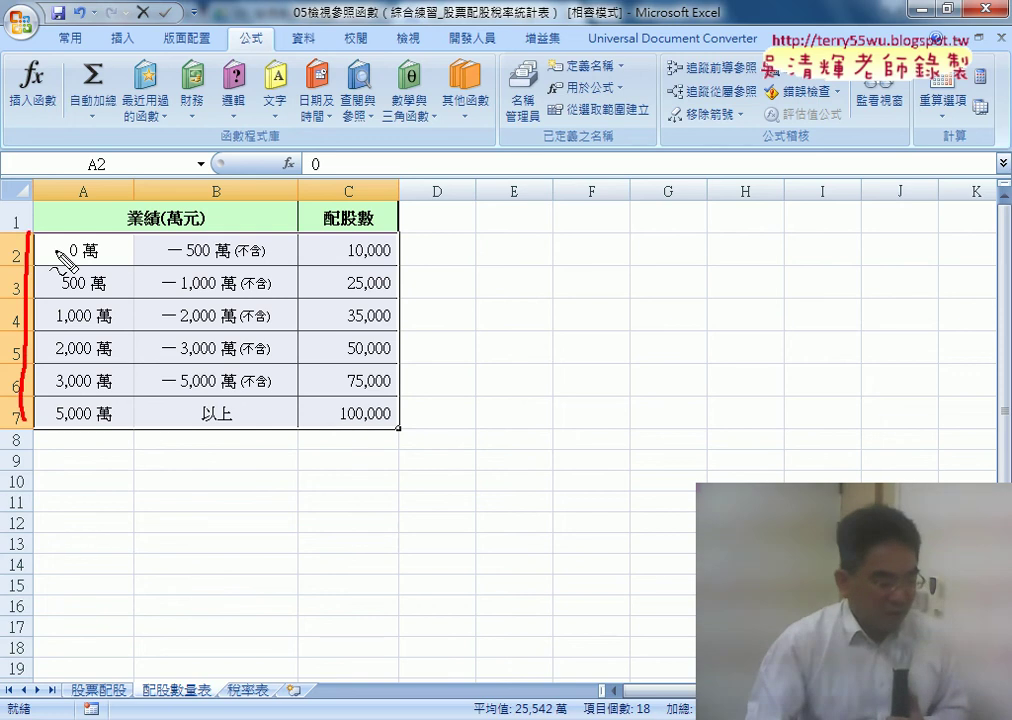
{"action": "left_click_drag", "start_coordinate": [50, 240], "coordinate": [47, 433]}
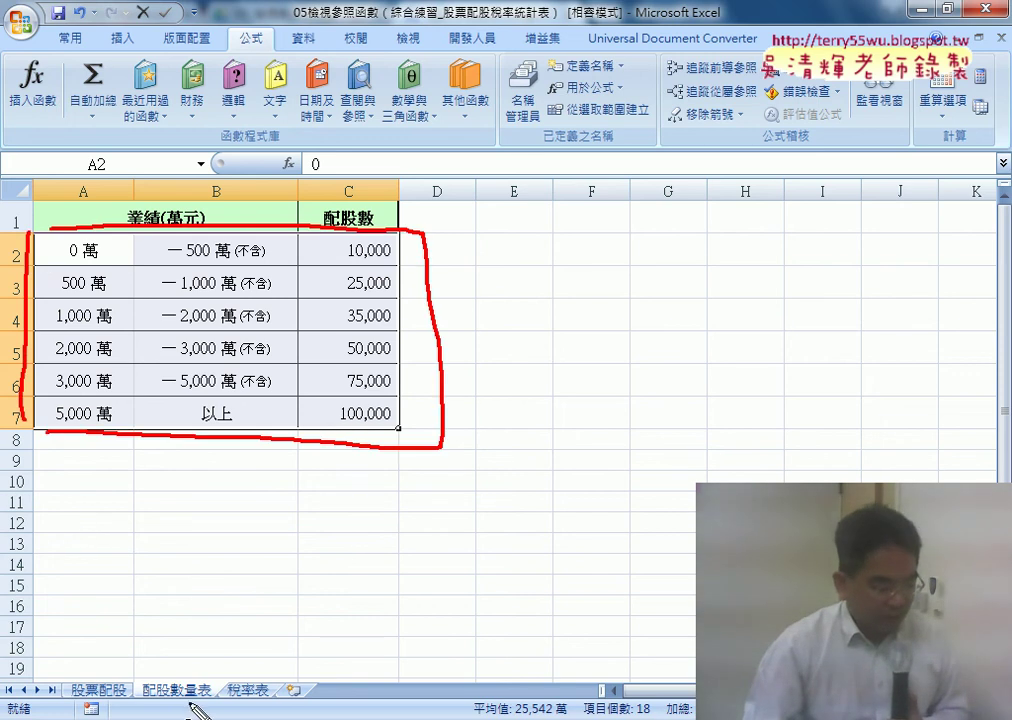
{"action": "left_click_drag", "start_coordinate": [193, 708], "coordinate": [198, 681]}
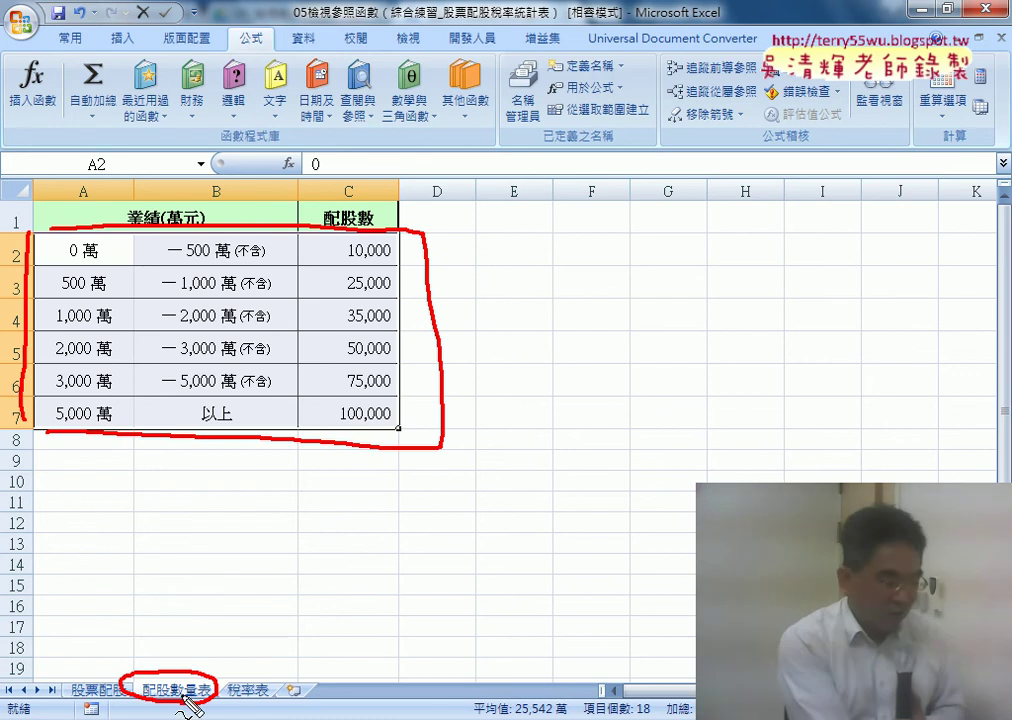
{"action": "key", "text": "Escape"}
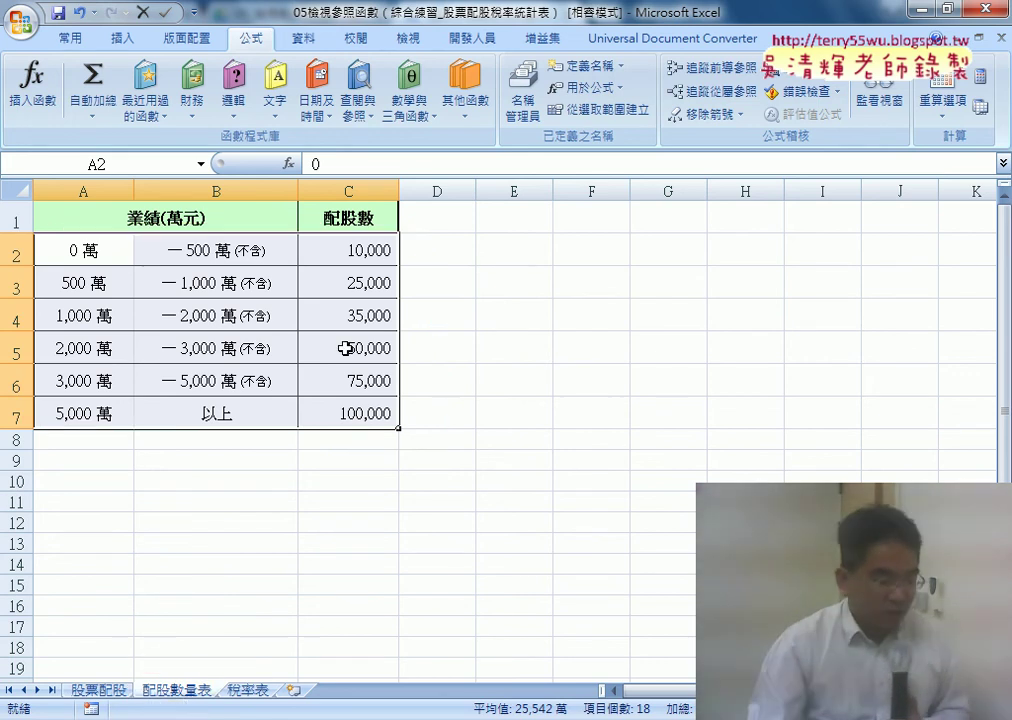
Name A2:C7 配股數量表 through the Name Box
{"action": "left_click", "coordinate": [585, 65]}
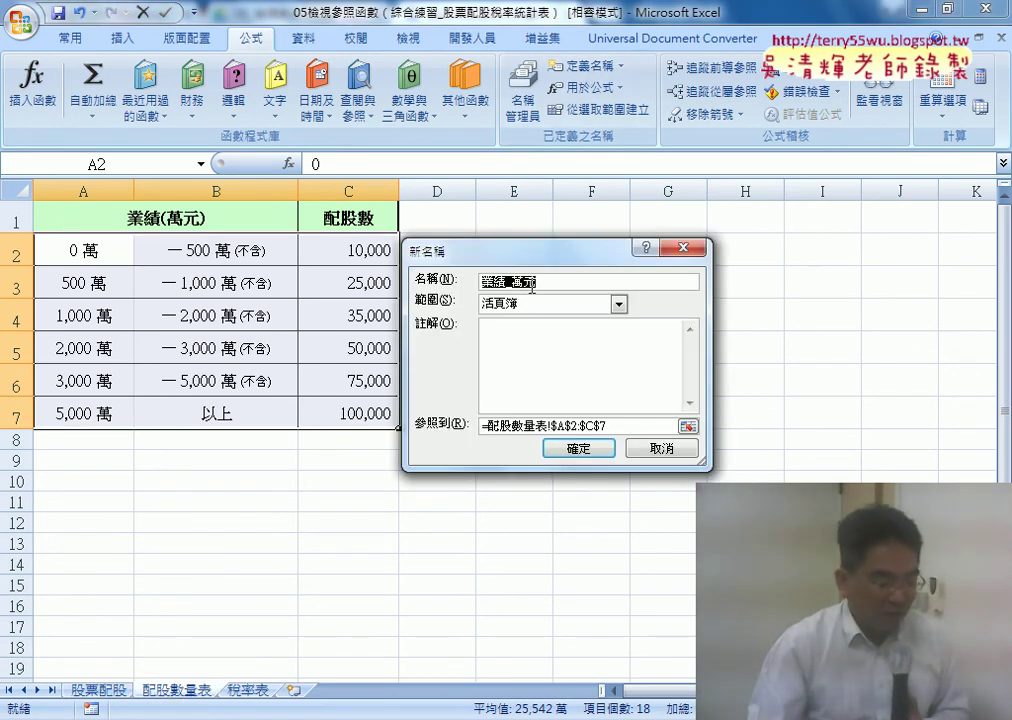
{"action": "left_click", "coordinate": [658, 452]}
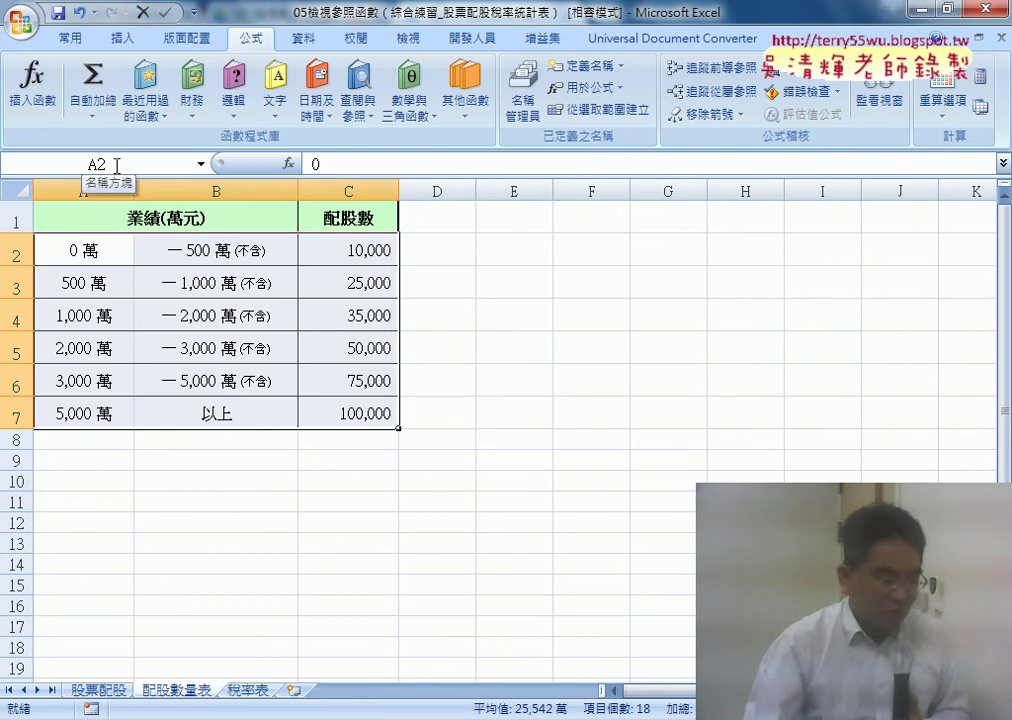
{"action": "left_click", "coordinate": [116, 165]}
{"action": "type", "text": "配股數量表"}
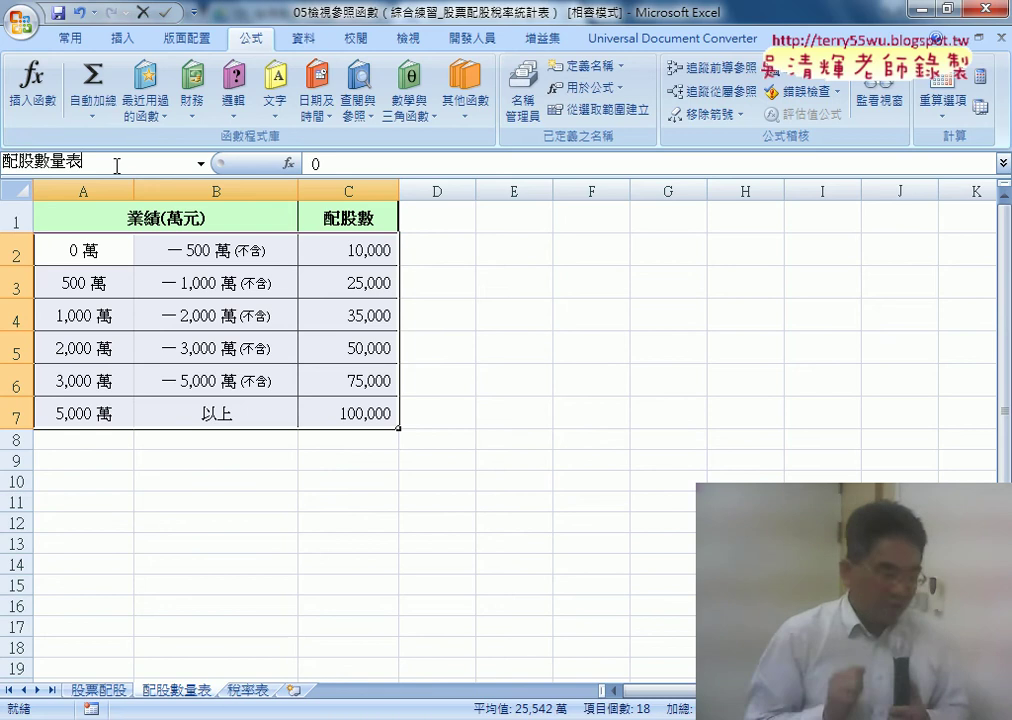
{"action": "key", "text": "Return"}
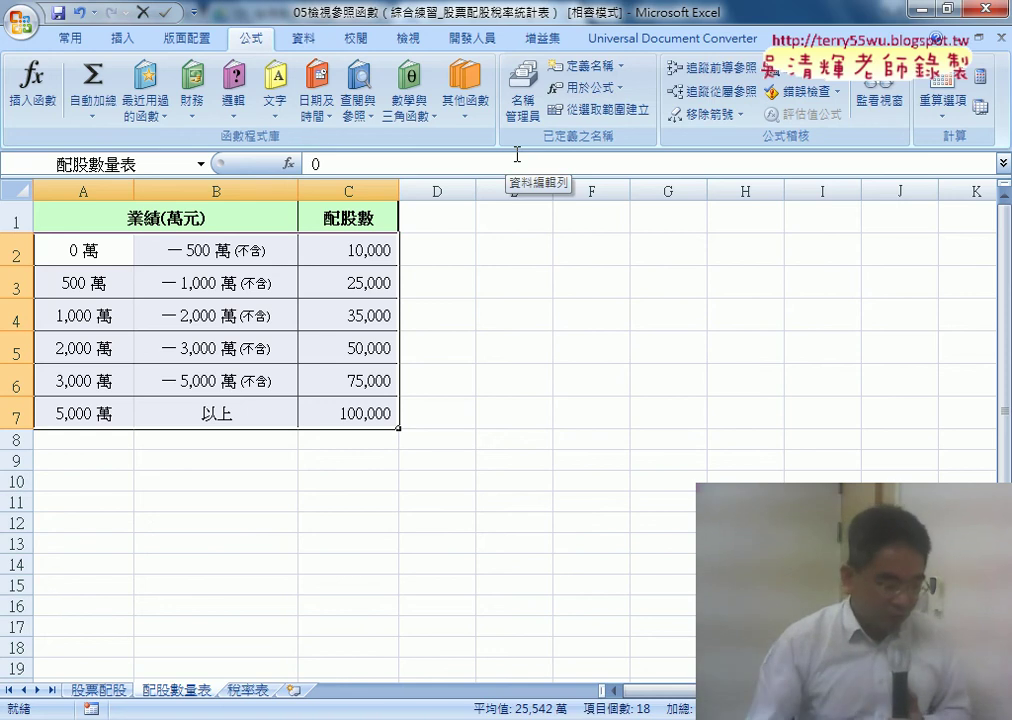
Name B1:E3 on the 稅率表 sheet 稅率表 via the Name Box
{"action": "left_click", "coordinate": [250, 691]}
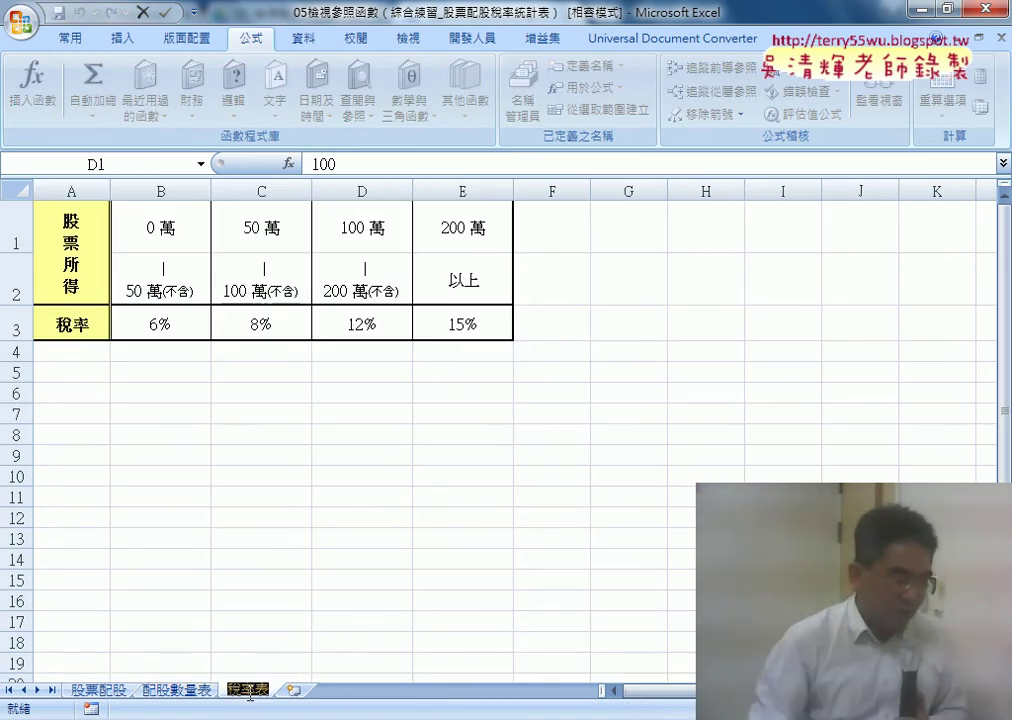
{"action": "left_click_drag", "start_coordinate": [166, 221], "coordinate": [484, 336]}
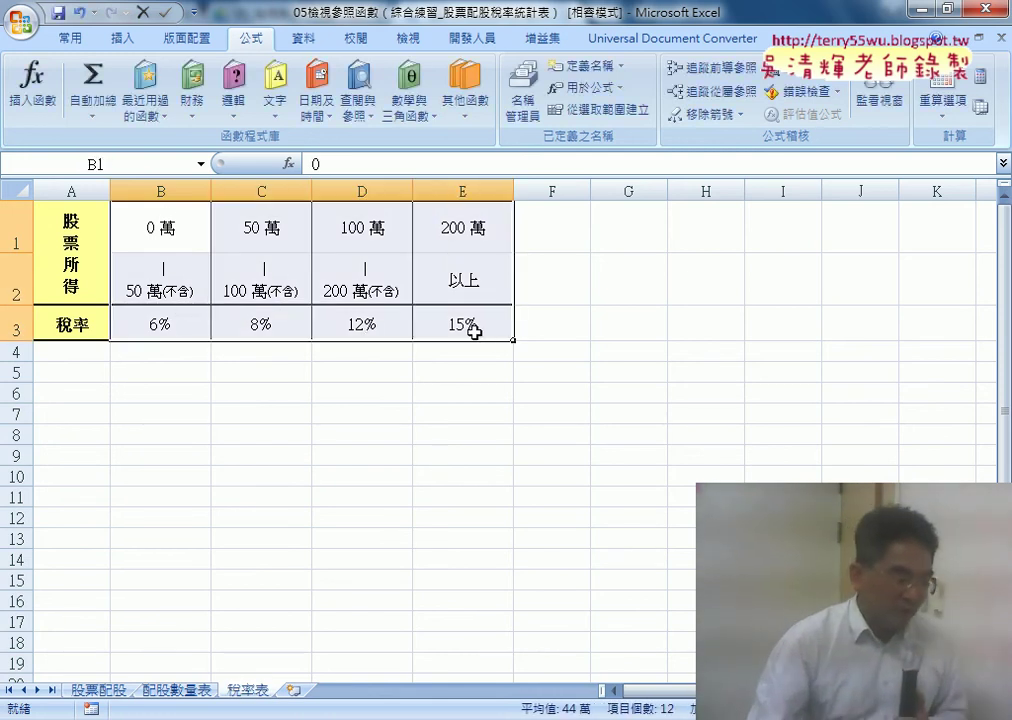
{"action": "left_click", "coordinate": [159, 168]}
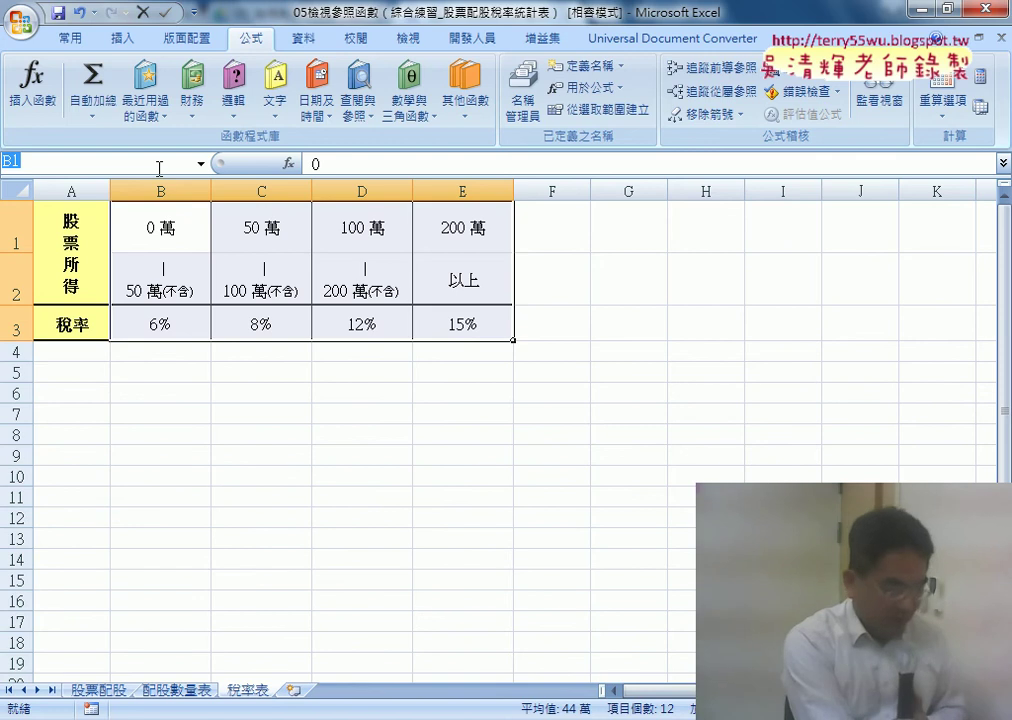
{"action": "type", "text": "稅率表"}
{"action": "key", "text": "Return"}
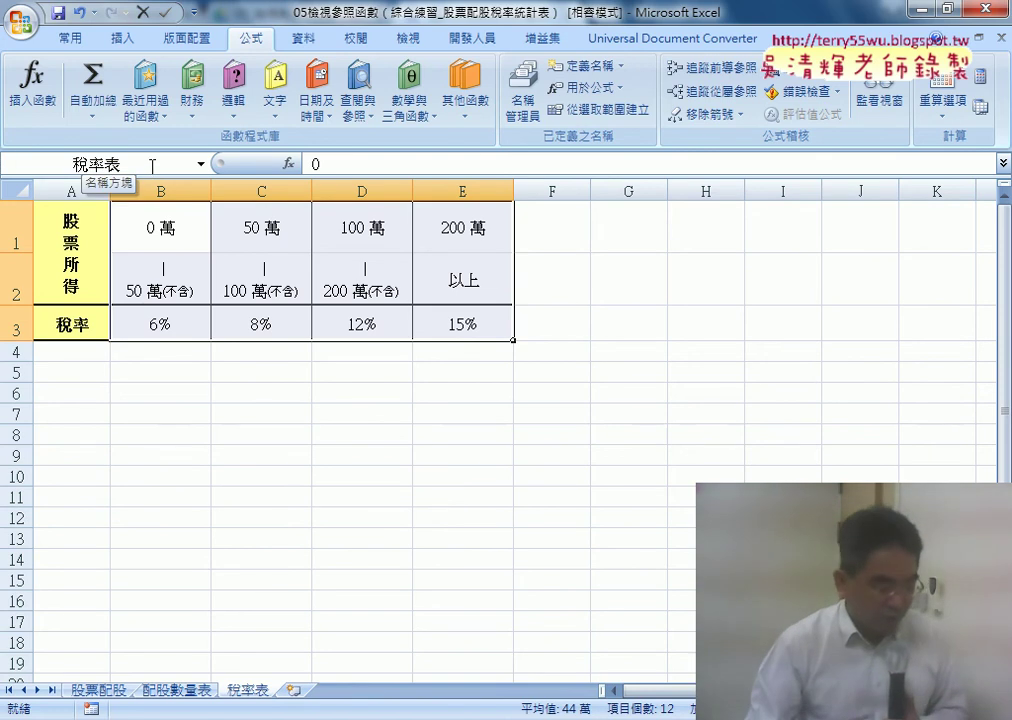
On the 配股數量表 sheet, review the lower-bound, upper-bound B2:B7 and share C2:C7 columns
{"action": "left_click", "coordinate": [181, 700]}
{"action": "left_click", "coordinate": [258, 700]}
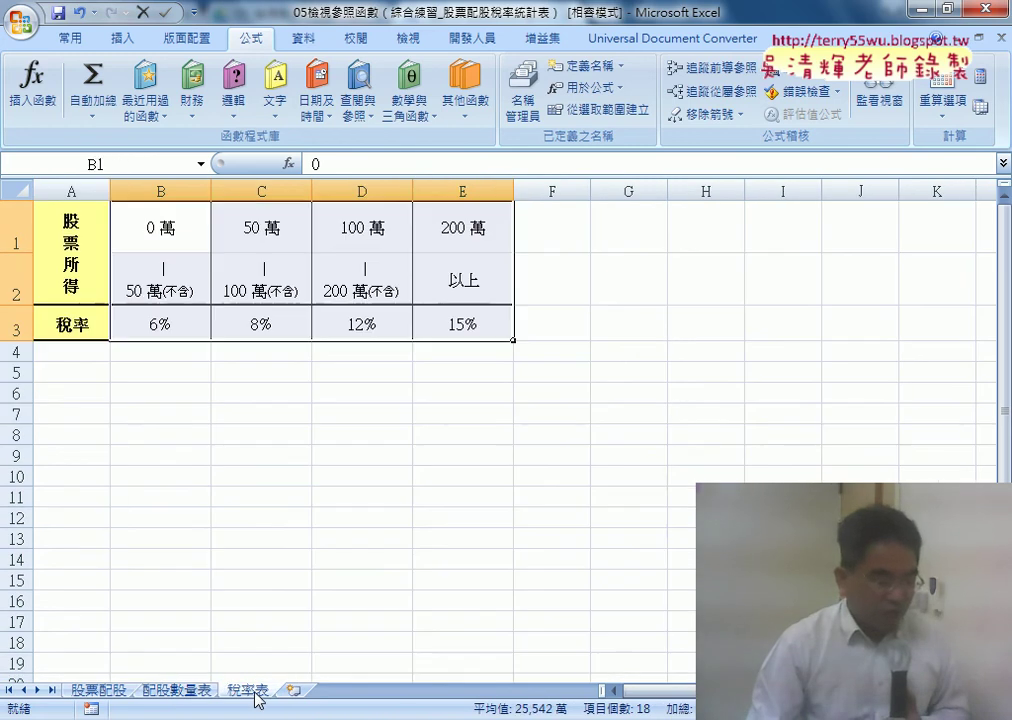
{"action": "left_click", "coordinate": [178, 691]}
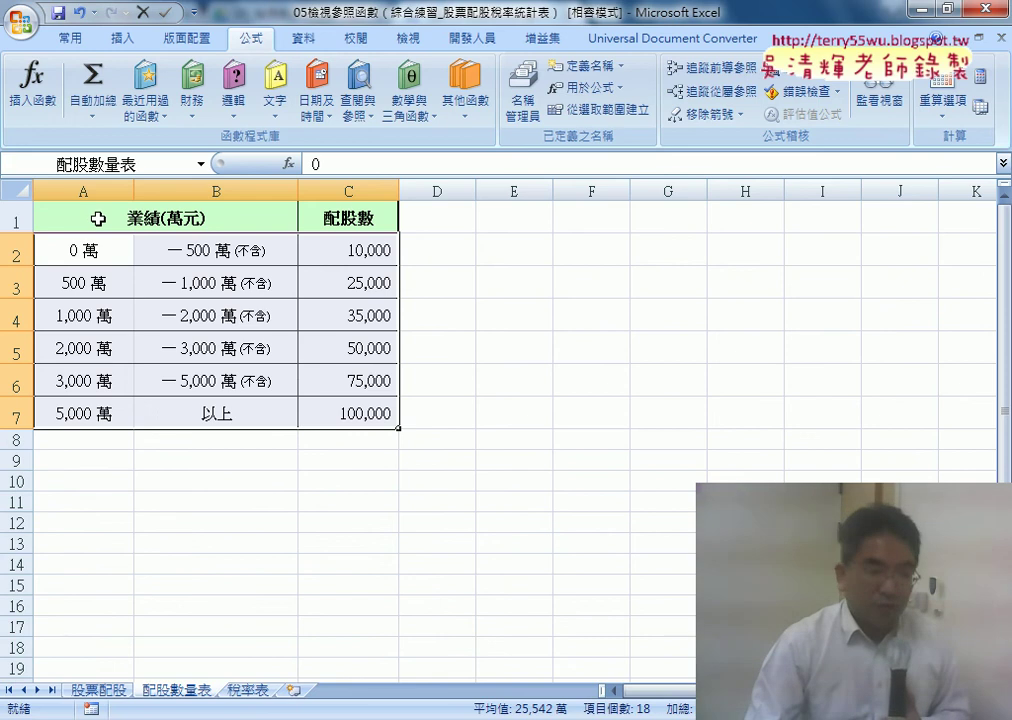
{"action": "left_click", "coordinate": [98, 218]}
{"action": "left_click_drag", "start_coordinate": [84, 250], "coordinate": [111, 355]}
{"action": "mouse_move", "coordinate": [200, 250]}
{"action": "left_mouse_down"}
{"action": "mouse_move", "coordinate": [176, 352]}
{"action": "mouse_move", "coordinate": [200, 413]}
{"action": "left_mouse_up"}
{"action": "left_click_drag", "start_coordinate": [319, 249], "coordinate": [343, 413]}
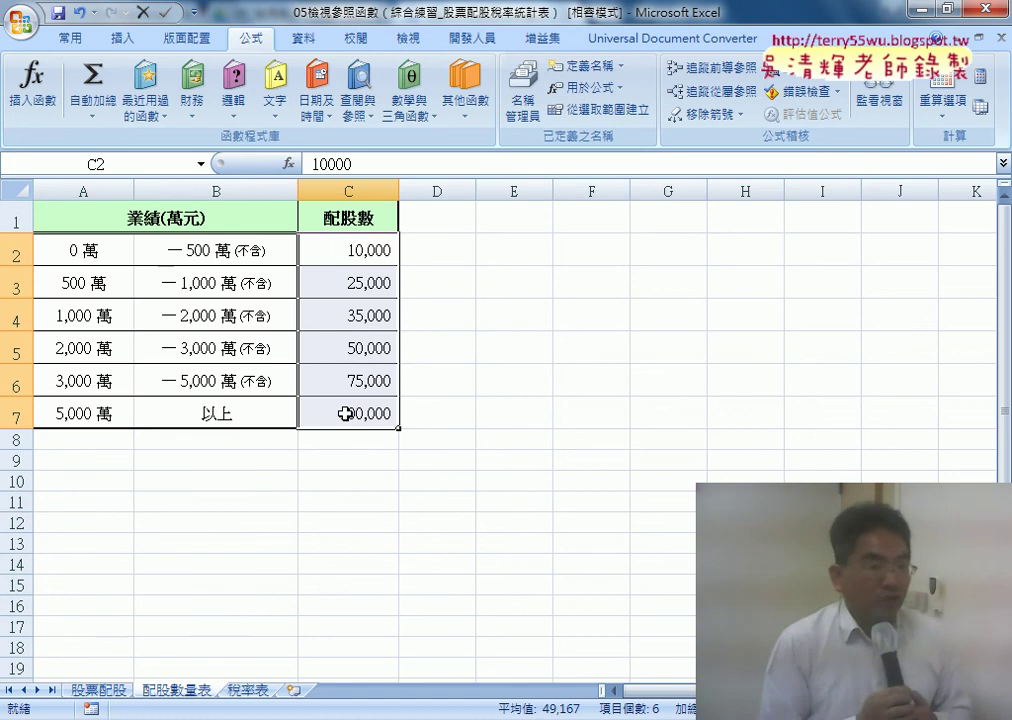
Review 稅率表's row 1 lower bounds, B2:E2 upper bounds and B3:E3 tax rates
{"action": "left_click", "coordinate": [268, 692]}
{"action": "left_click_drag", "start_coordinate": [158, 240], "coordinate": [440, 228]}
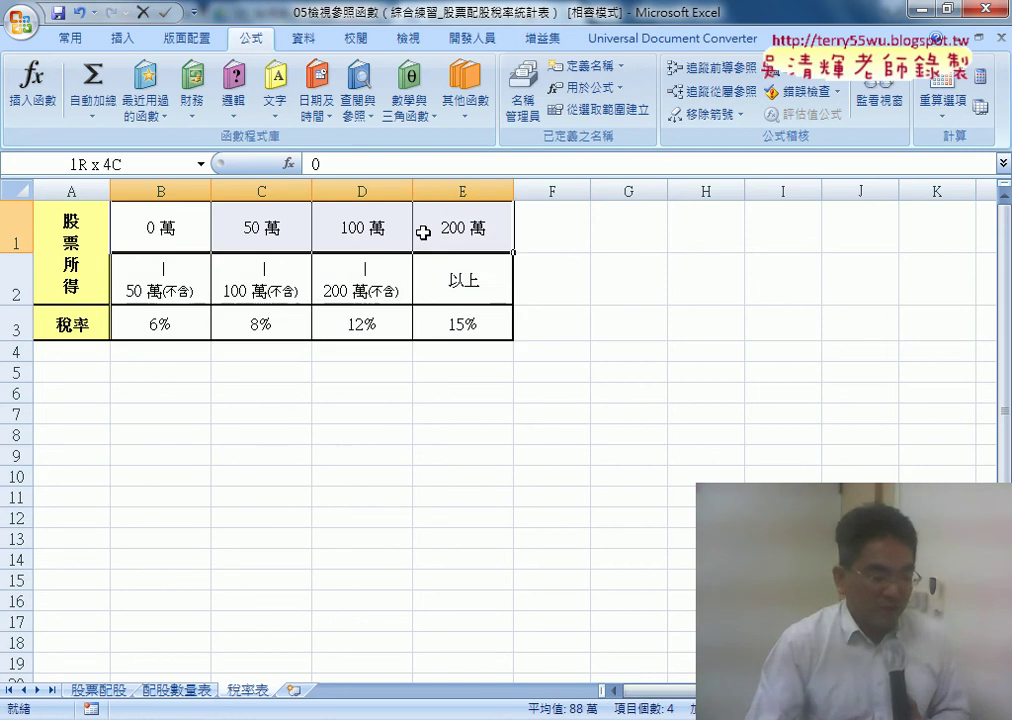
{"action": "left_click_drag", "start_coordinate": [150, 282], "coordinate": [460, 282]}
{"action": "left_click", "coordinate": [84, 228]}
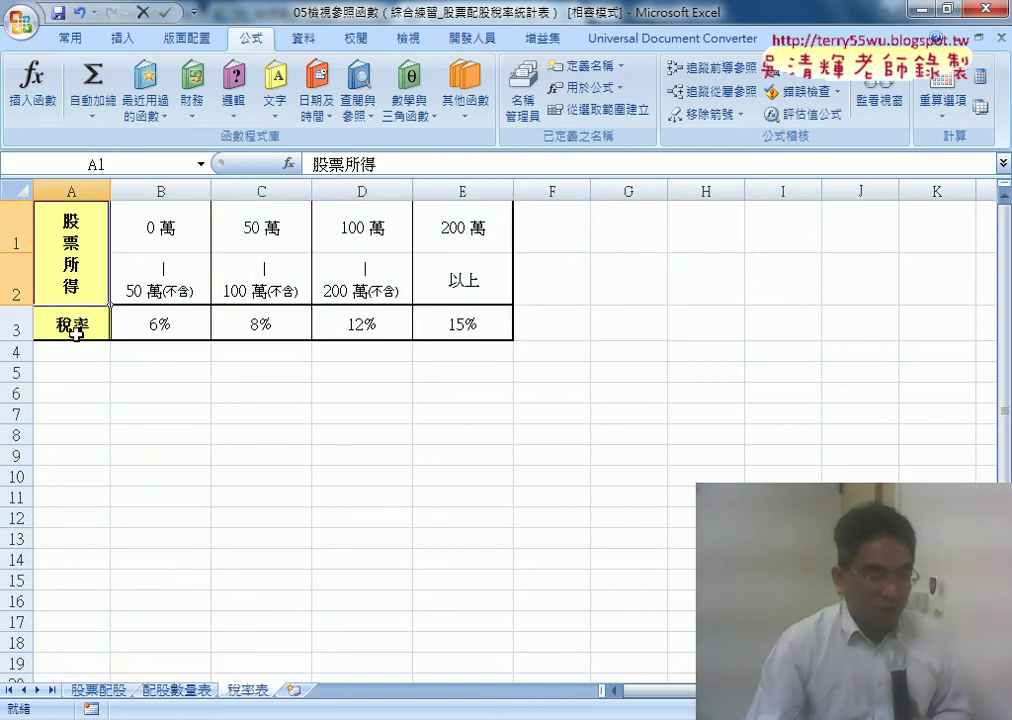
{"action": "left_click_drag", "start_coordinate": [201, 330], "coordinate": [455, 332]}
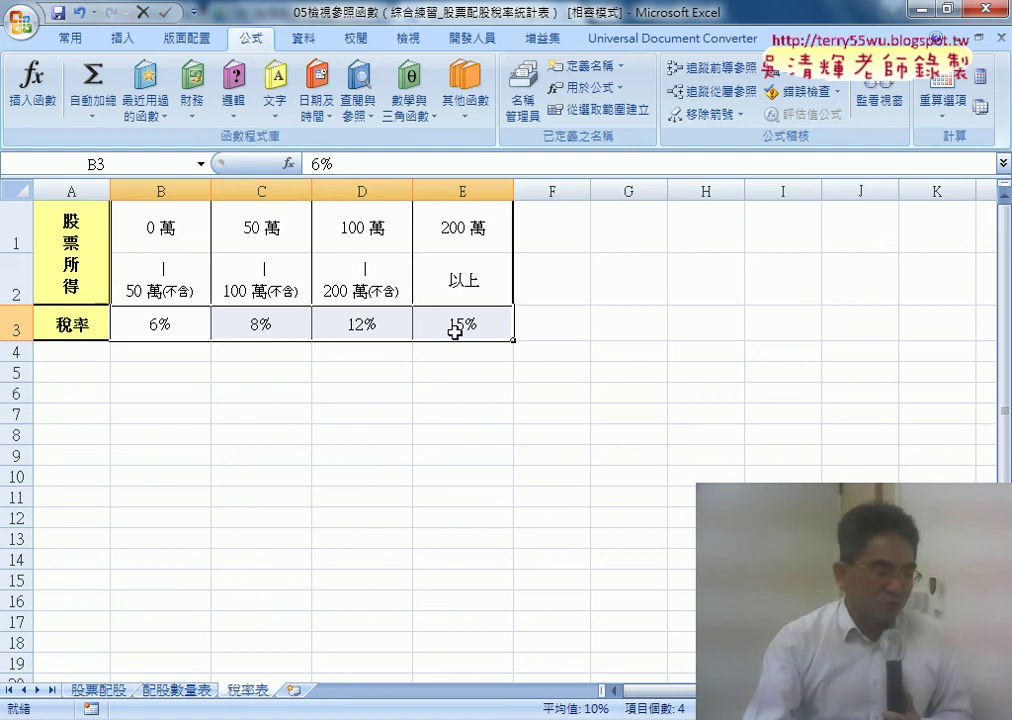
Paste a transposed copy of A1:E3 at G1 and widen column H
{"action": "left_click_drag", "start_coordinate": [99, 242], "coordinate": [423, 313]}
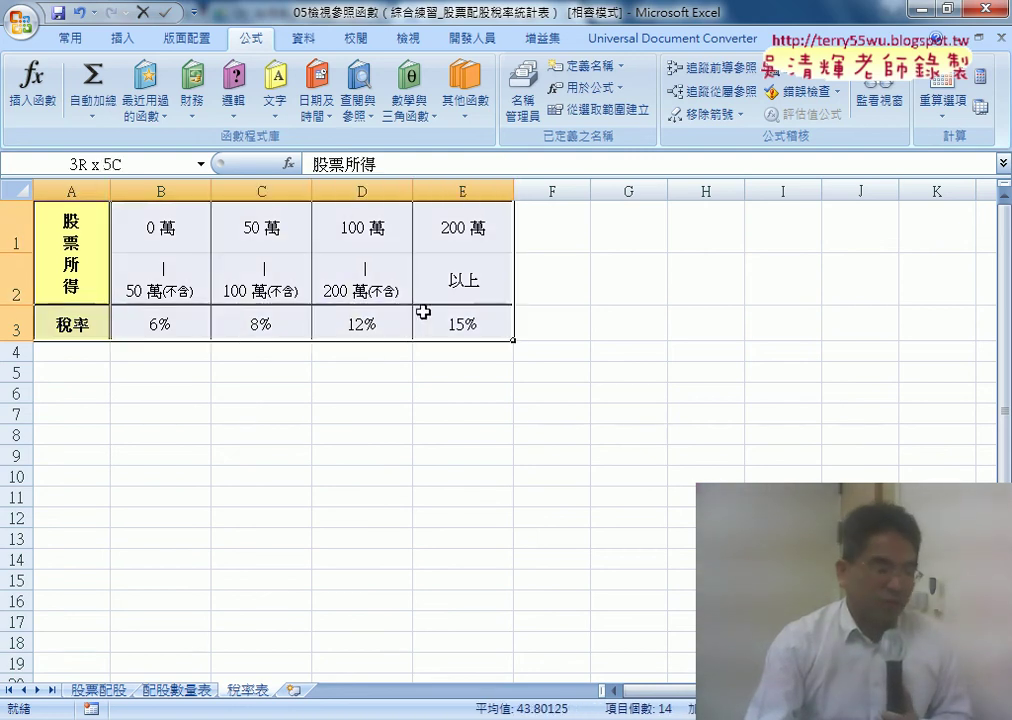
{"action": "right_click", "coordinate": [380, 286]}
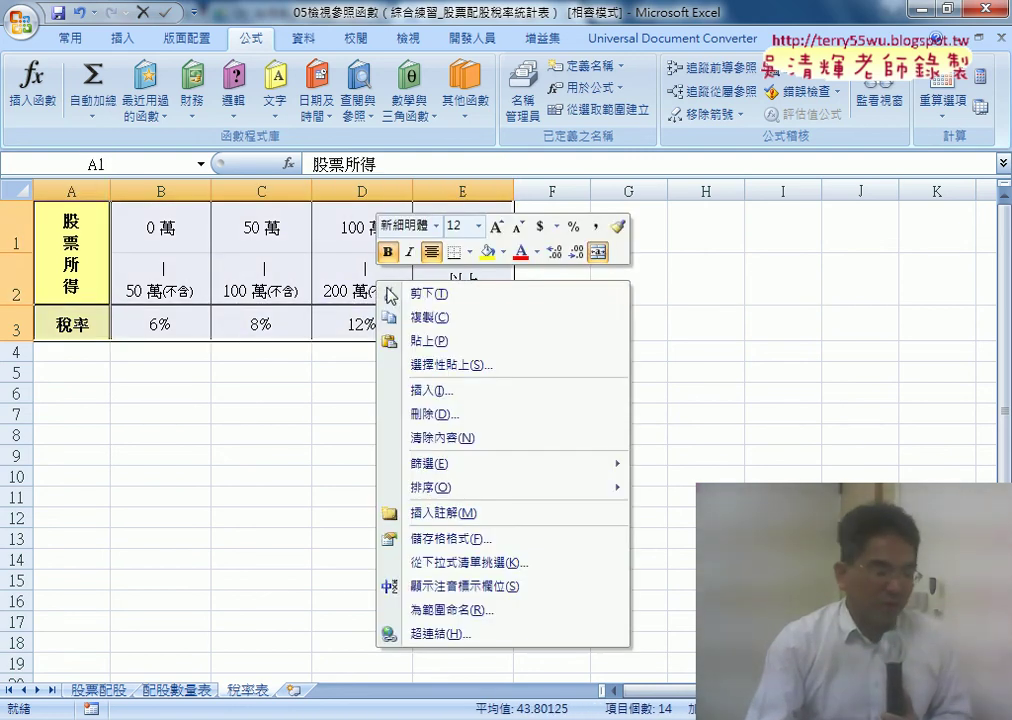
{"action": "left_click", "coordinate": [437, 318]}
{"action": "left_click", "coordinate": [619, 221]}
{"action": "right_click", "coordinate": [622, 223]}
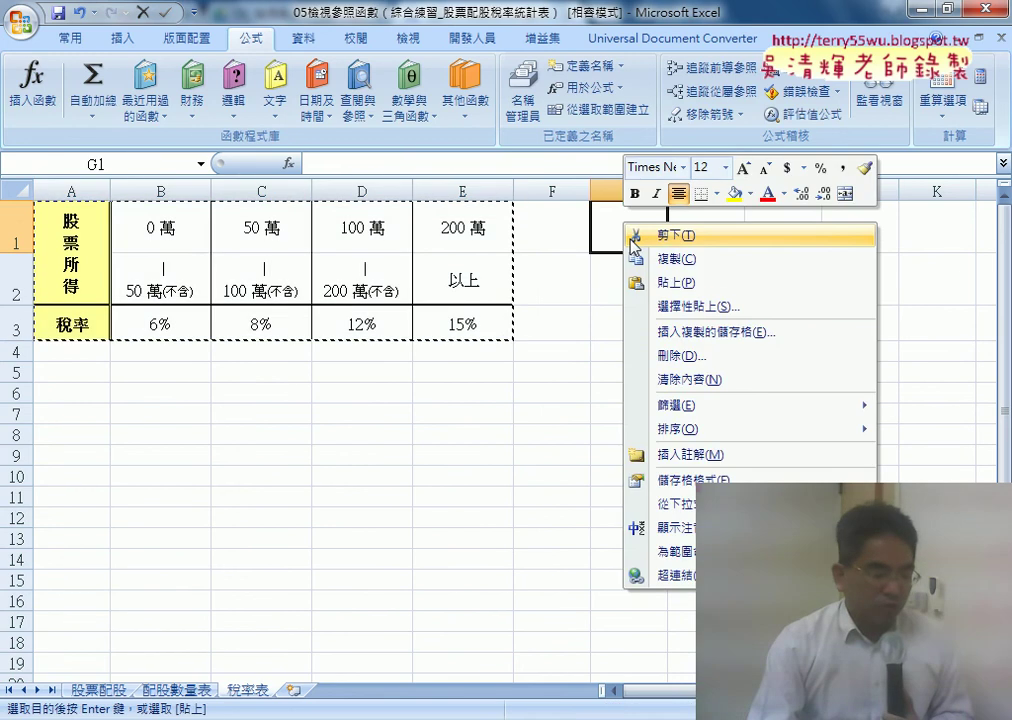
{"action": "left_click", "coordinate": [676, 306]}
{"action": "left_click", "coordinate": [700, 395]}
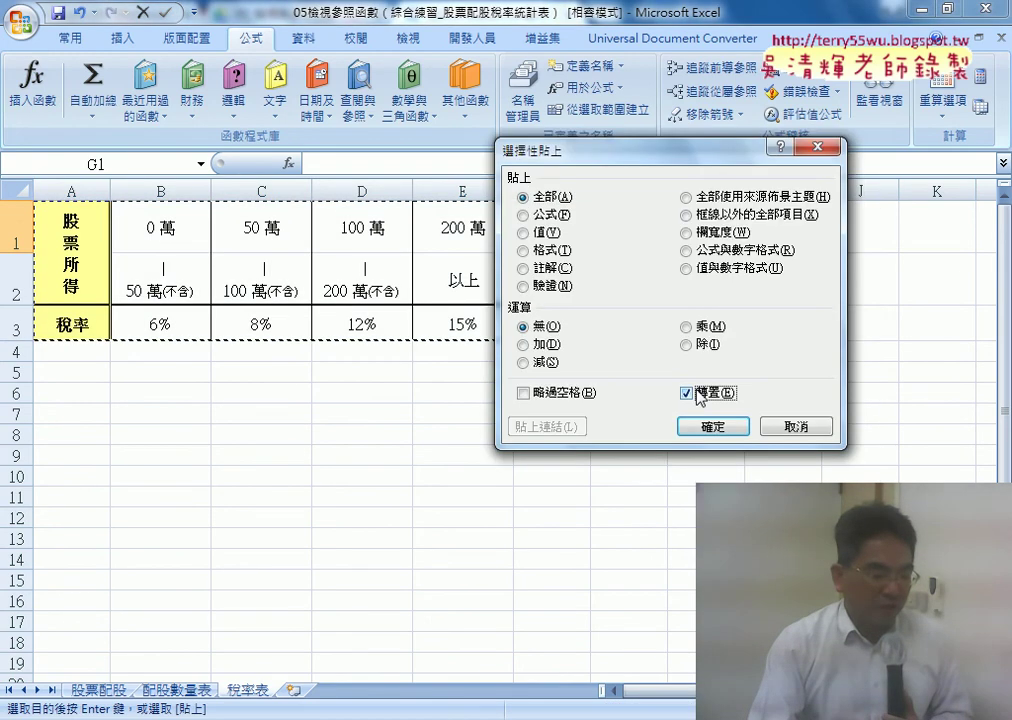
{"action": "key", "text": "Return"}
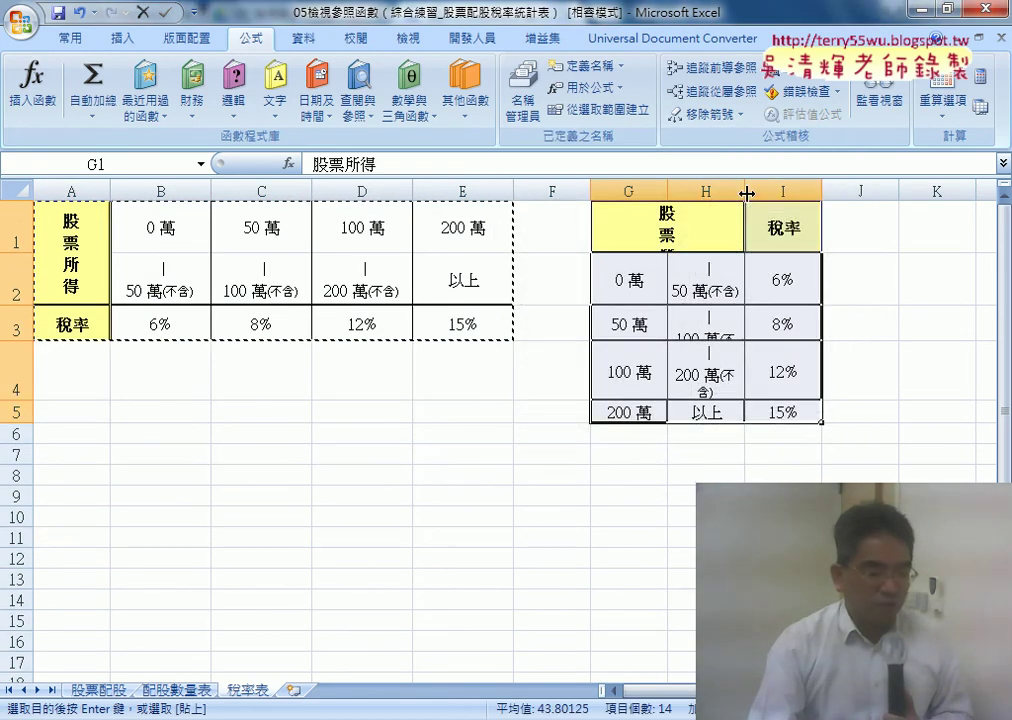
{"action": "left_click_drag", "start_coordinate": [748, 195], "coordinate": [761, 239]}
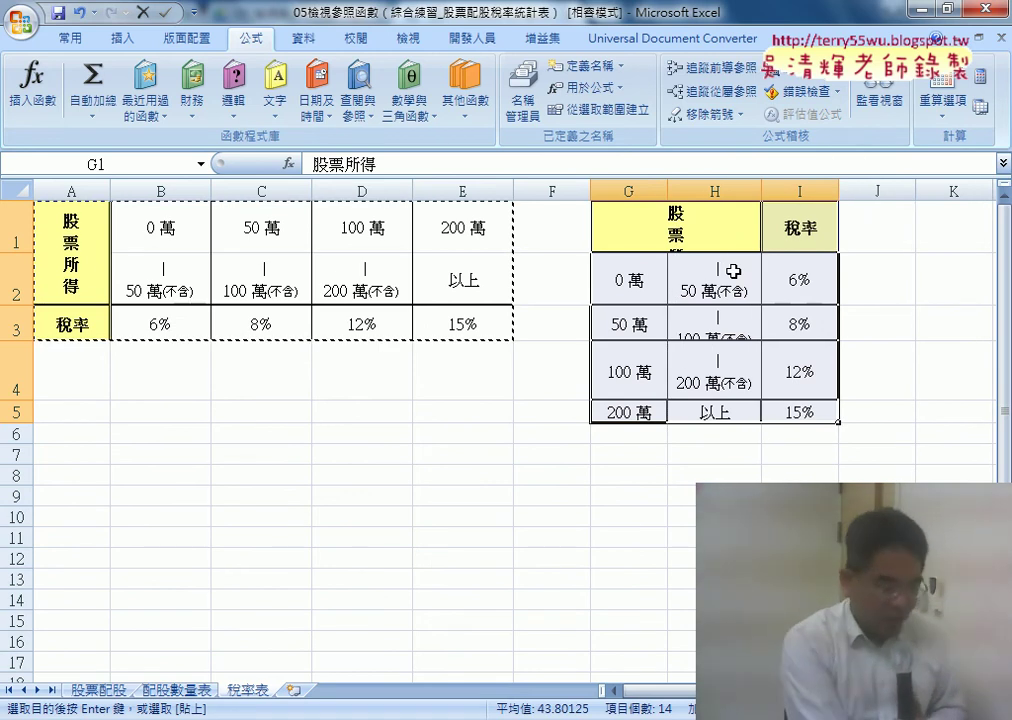
Undo the transposed paste, leaving only the horizontal tax table
{"action": "key", "text": "ctrl+z"}
{"action": "key", "text": "ctrl+z"}
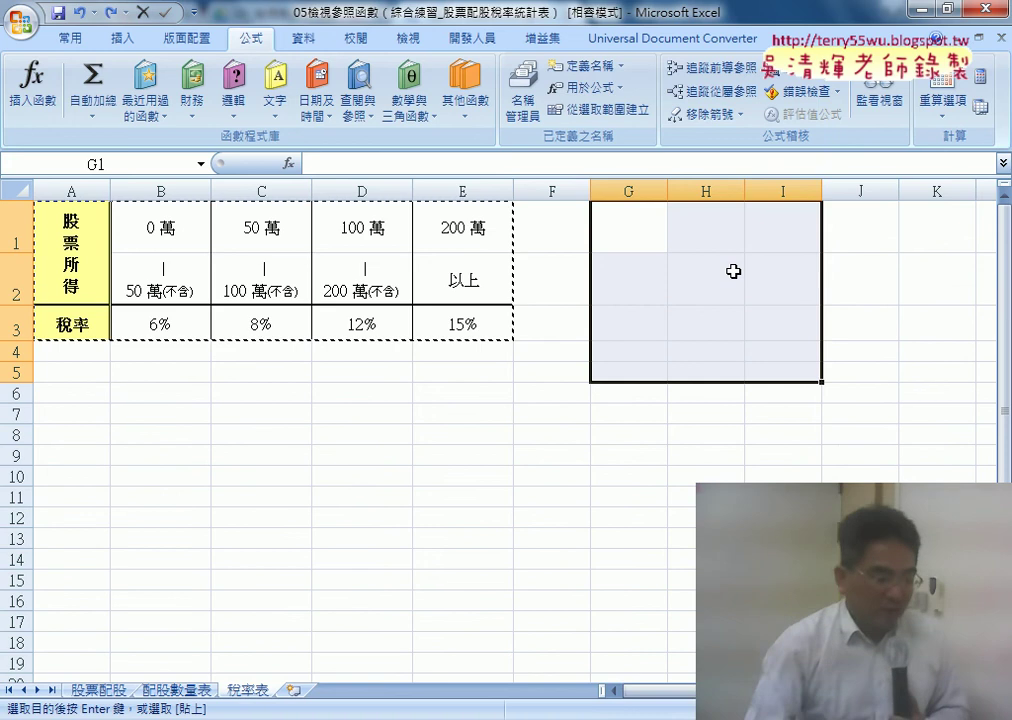
{"action": "left_click", "coordinate": [181, 693]}
{"action": "left_click", "coordinate": [246, 693]}
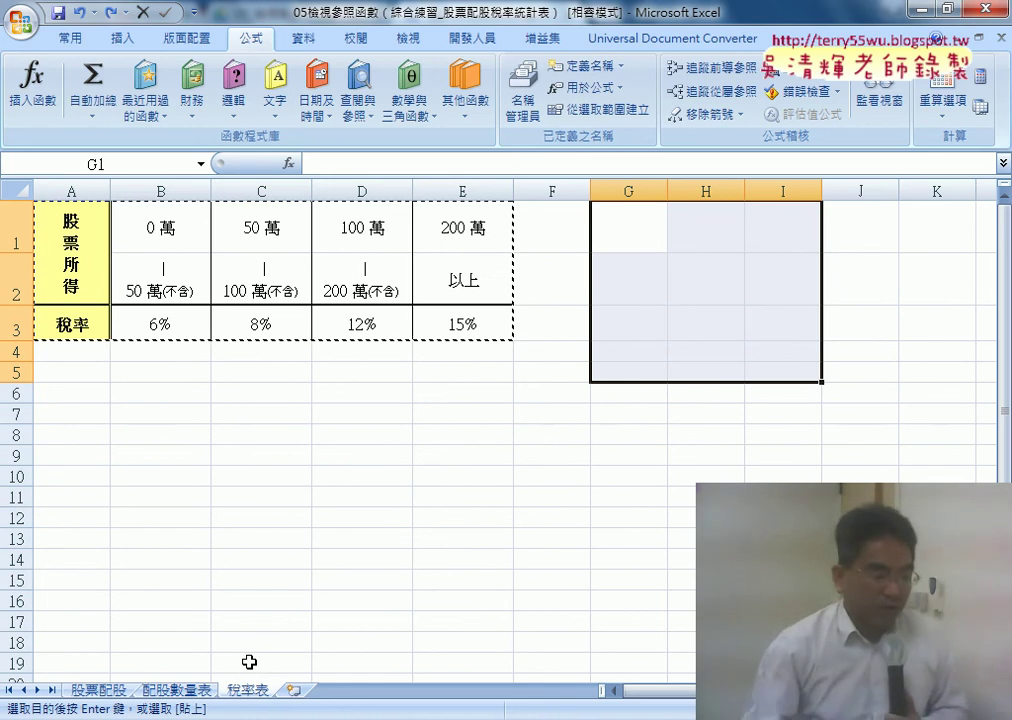
Look over the twelve defined names, including 稅率表, 配股數量表 and 總發行股數, then close the list
{"action": "left_click", "coordinate": [523, 100]}
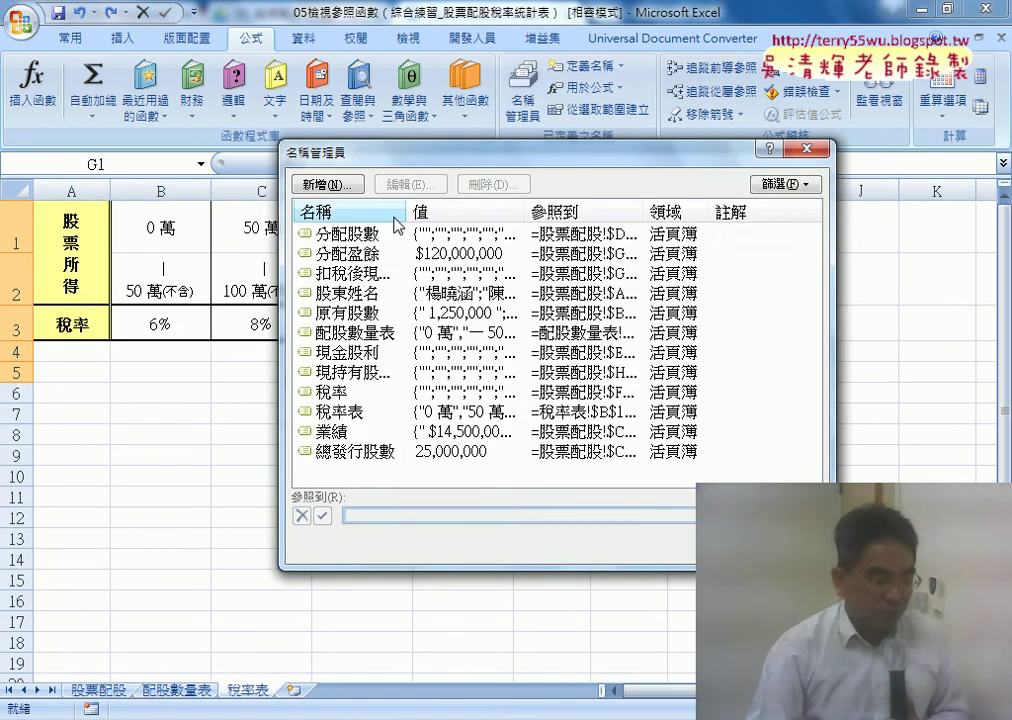
{"action": "left_click_drag", "start_coordinate": [345, 451], "coordinate": [389, 205]}
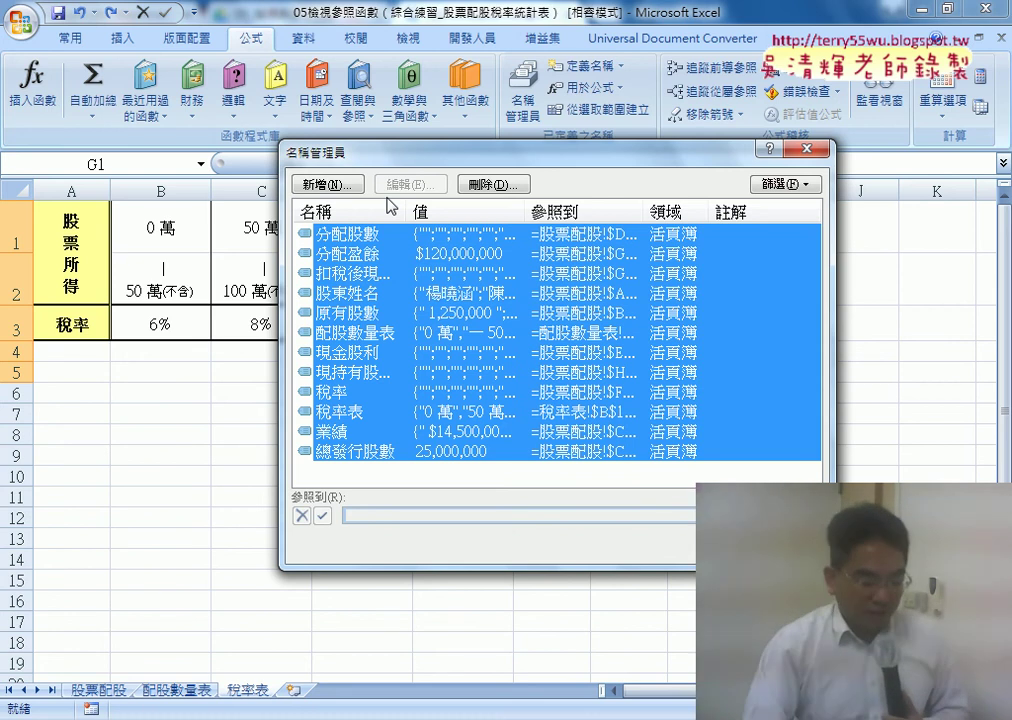
{"action": "key", "text": "Escape"}
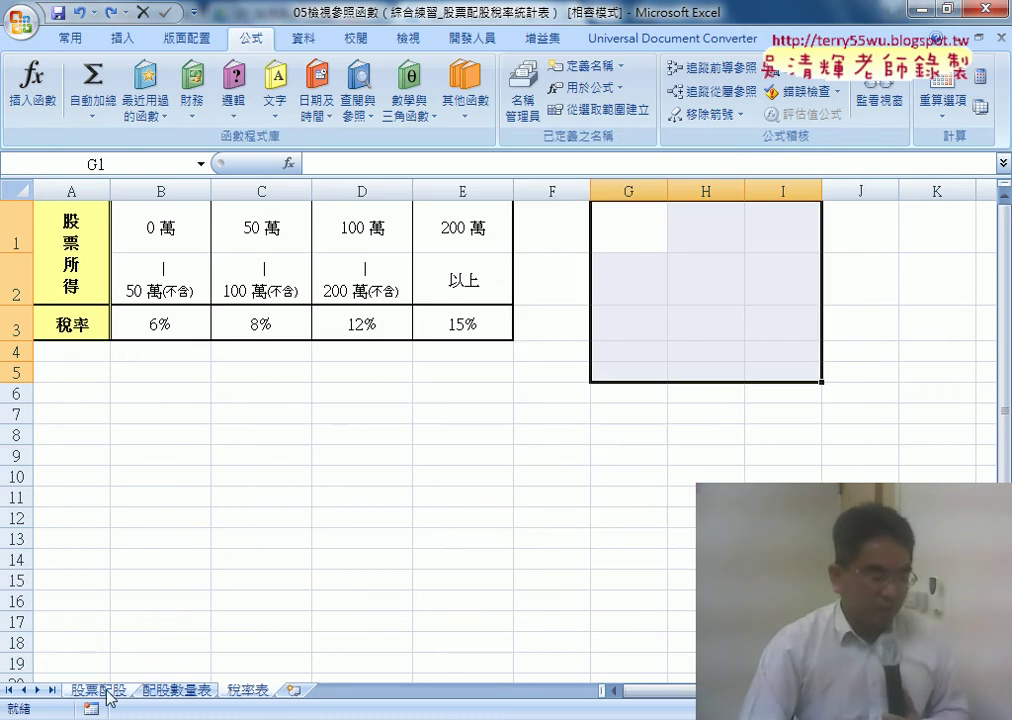
On the 股票配股 sheet, look at D4 and the 業績 value in C4
{"action": "left_click", "coordinate": [106, 689]}
{"action": "left_click", "coordinate": [396, 297]}
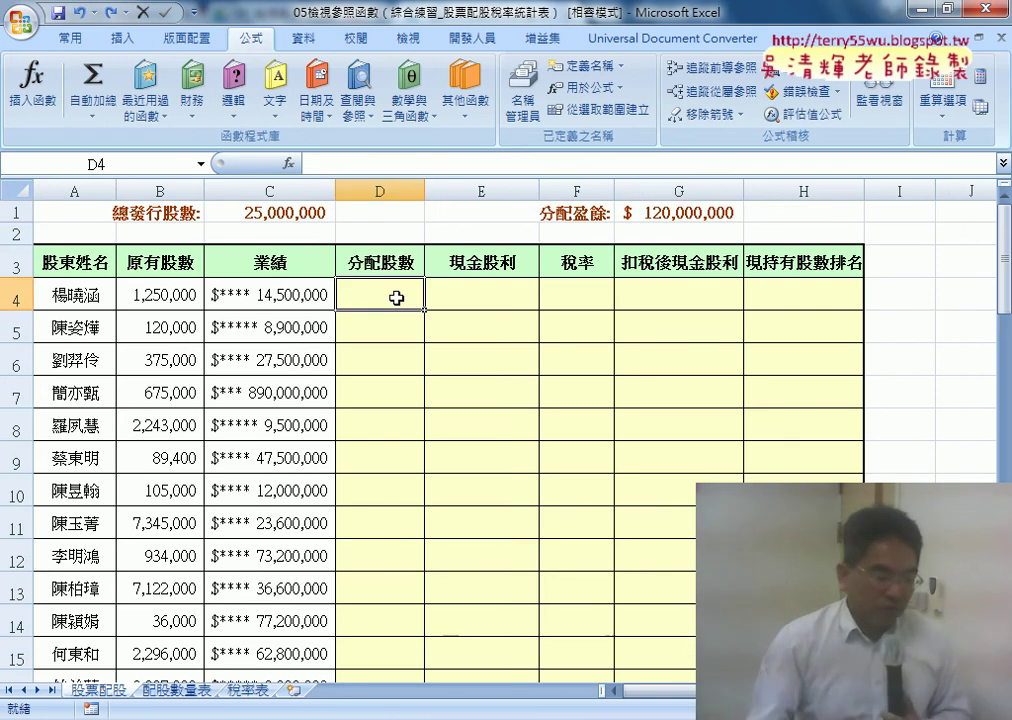
{"action": "left_click", "coordinate": [265, 293]}
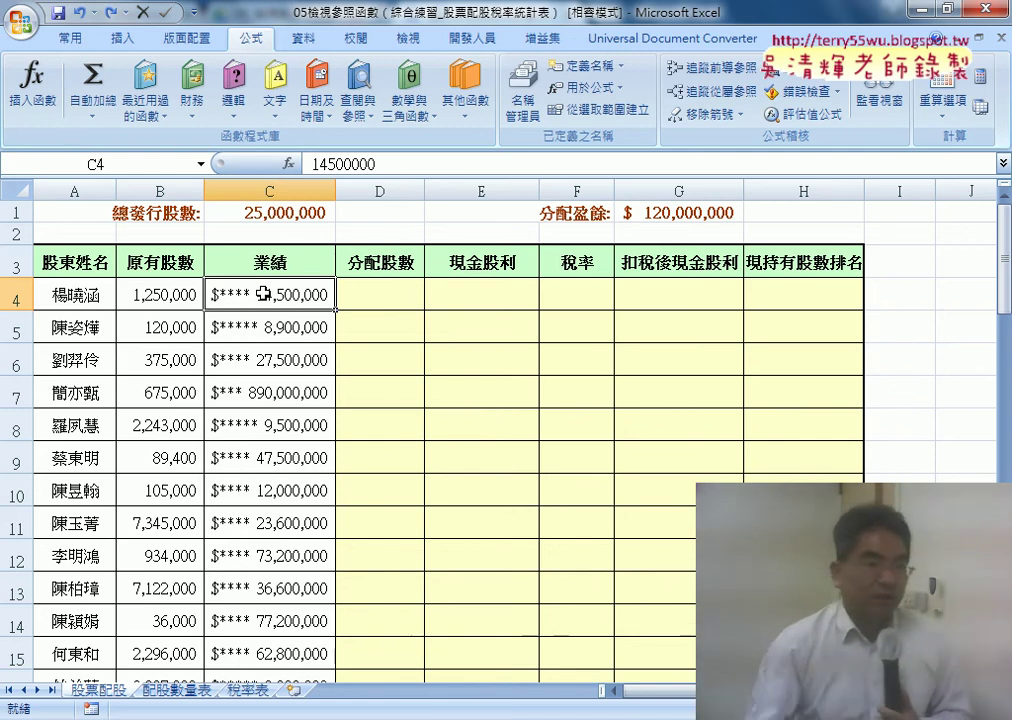
Check the 配股數量表 bracket bounds (0 萬, 500 萬) and the 10,000 share count in C2
{"action": "left_click", "coordinate": [178, 690]}
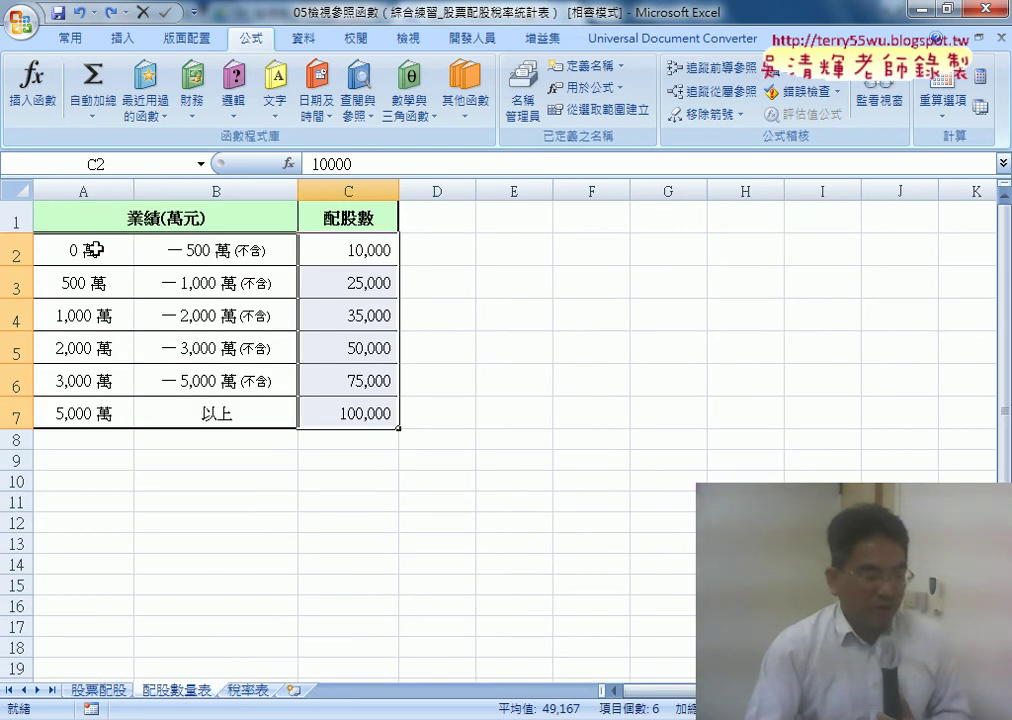
{"action": "mouse_move", "coordinate": [93, 252]}
{"action": "left_mouse_down"}
{"action": "mouse_move", "coordinate": [95, 273]}
{"action": "mouse_move", "coordinate": [93, 253]}
{"action": "left_mouse_up"}
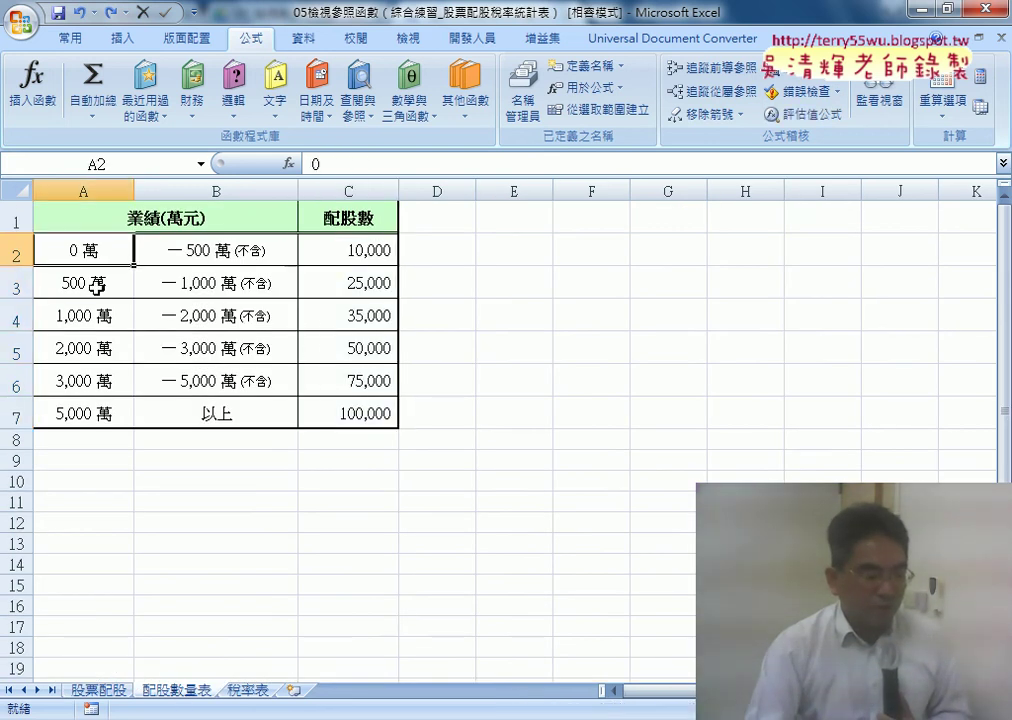
{"action": "left_click", "coordinate": [98, 286]}
{"action": "left_click", "coordinate": [100, 256]}
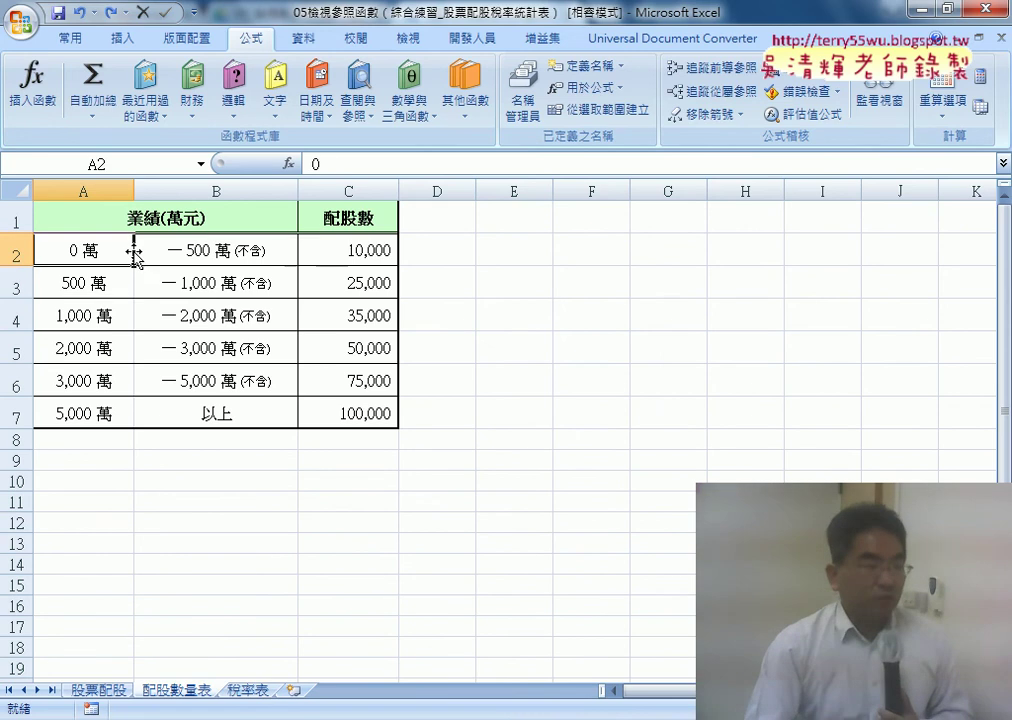
{"action": "left_click", "coordinate": [96, 285]}
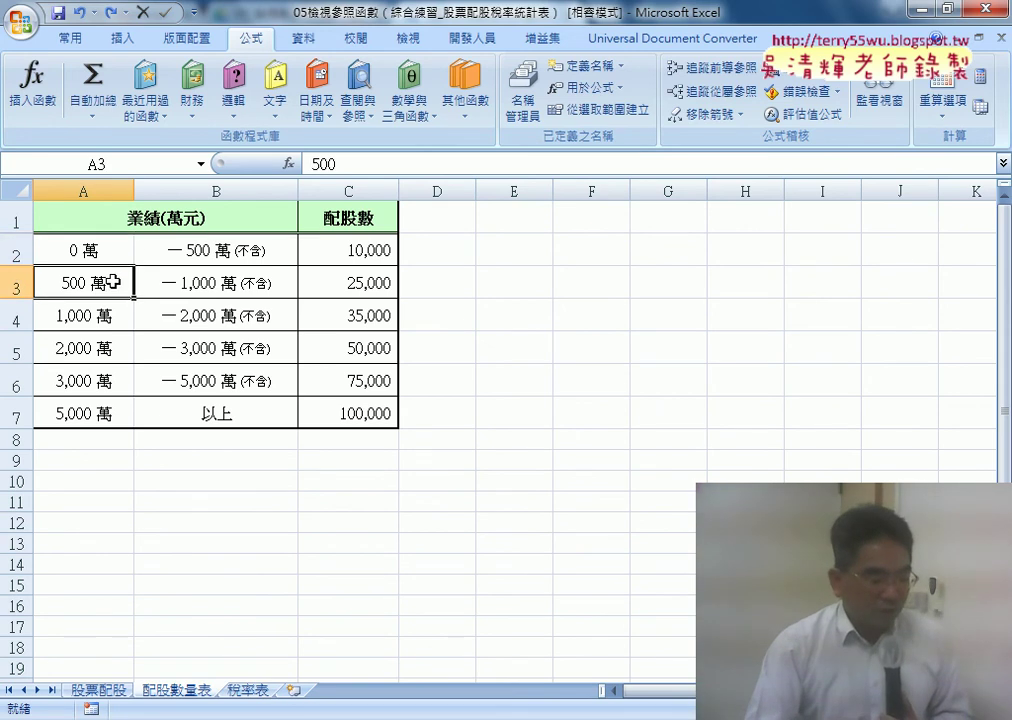
{"action": "left_click", "coordinate": [100, 250]}
{"action": "left_click", "coordinate": [230, 250]}
{"action": "left_click", "coordinate": [357, 250]}
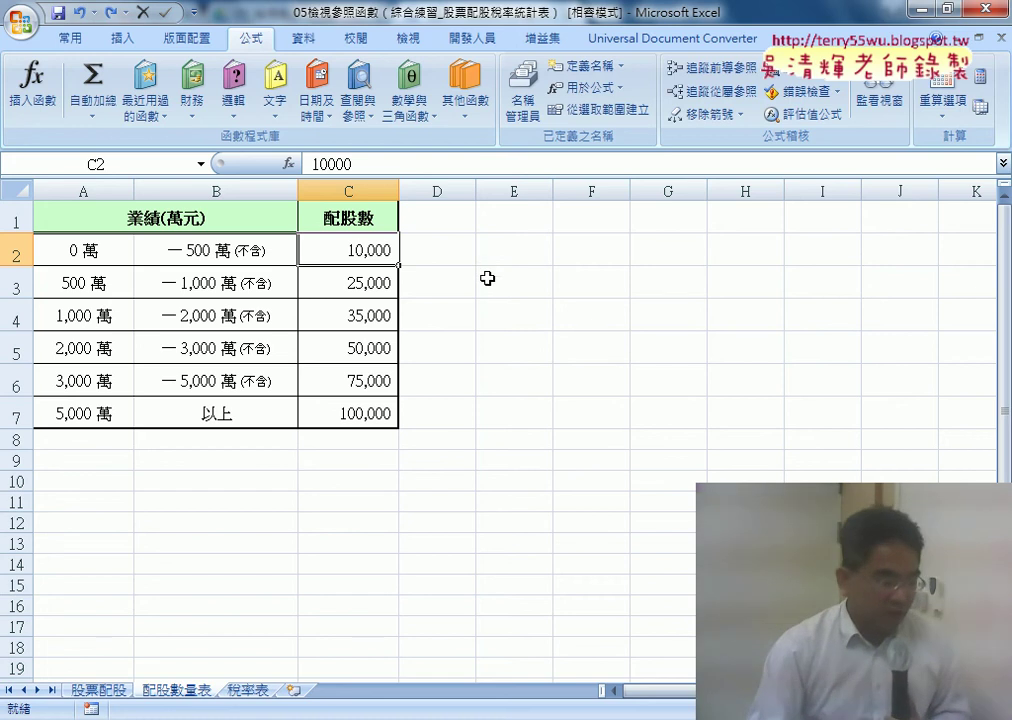
Copy the 35,000 share count for the 1,000 萬 band from 配股數量表 C4
{"action": "left_click", "coordinate": [98, 690]}
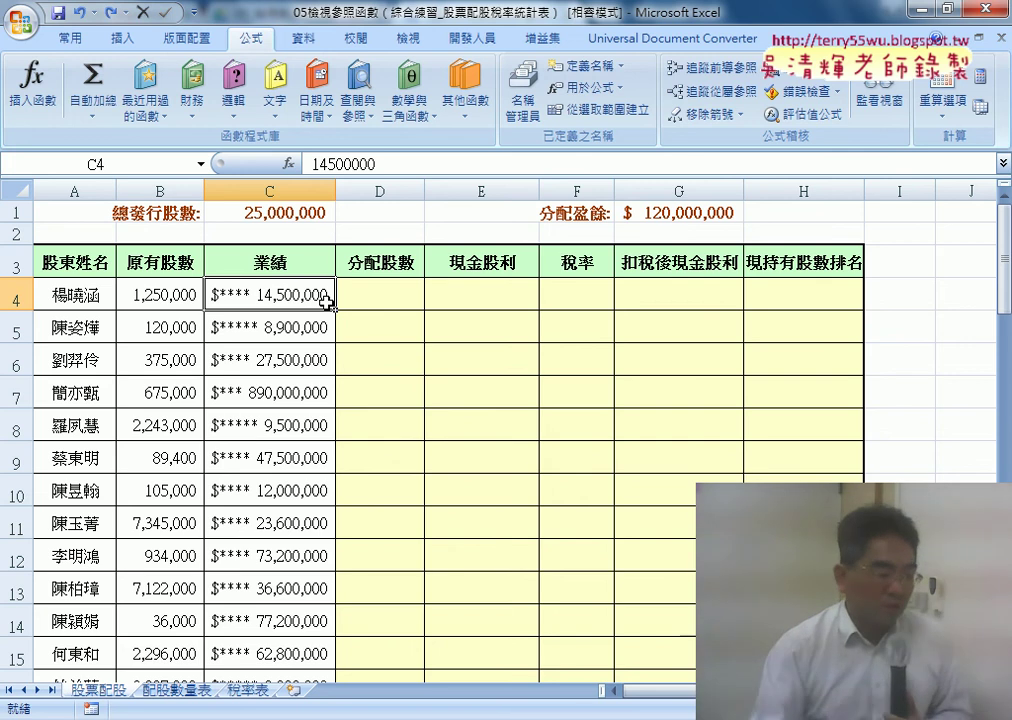
{"action": "left_click", "coordinate": [178, 690]}
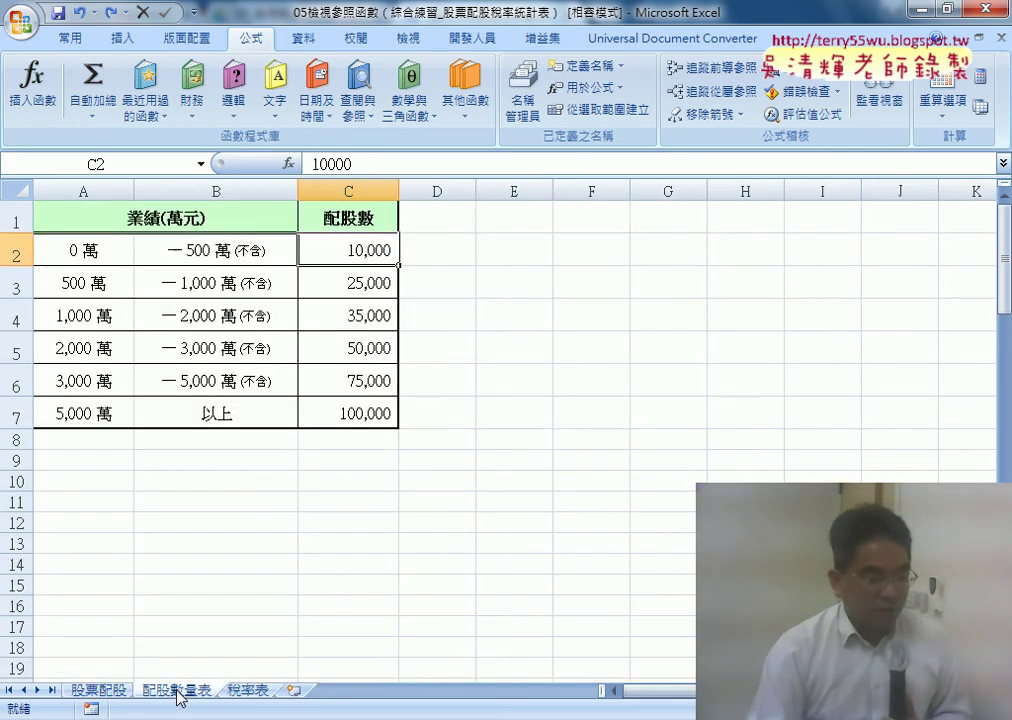
{"action": "left_click_drag", "start_coordinate": [197, 316], "coordinate": [271, 316]}
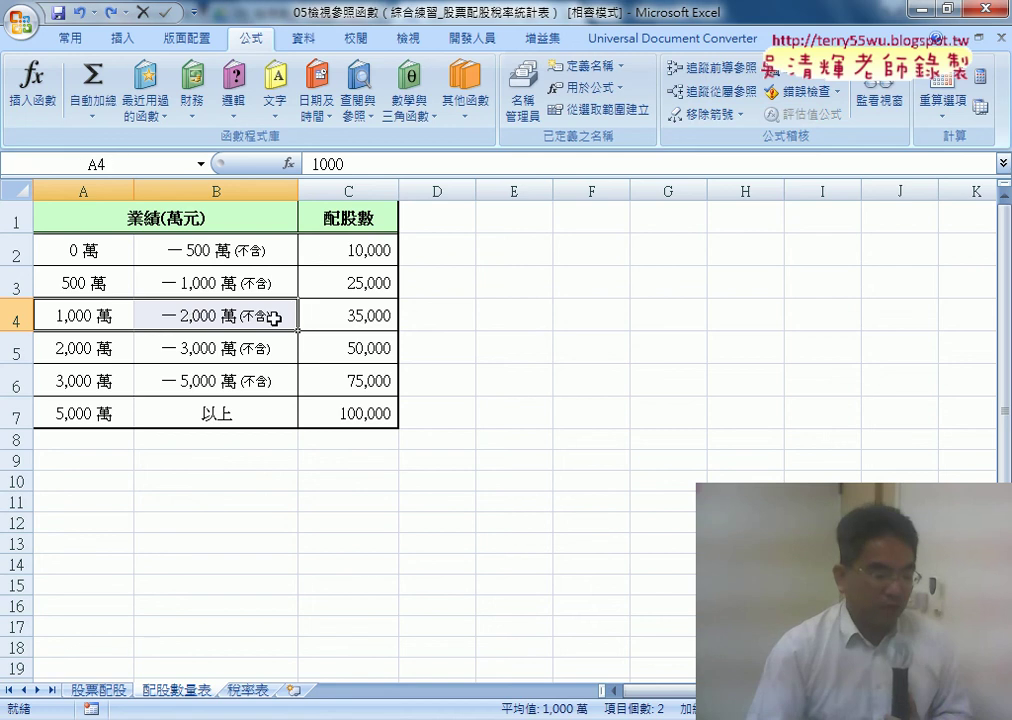
{"action": "left_click", "coordinate": [338, 318]}
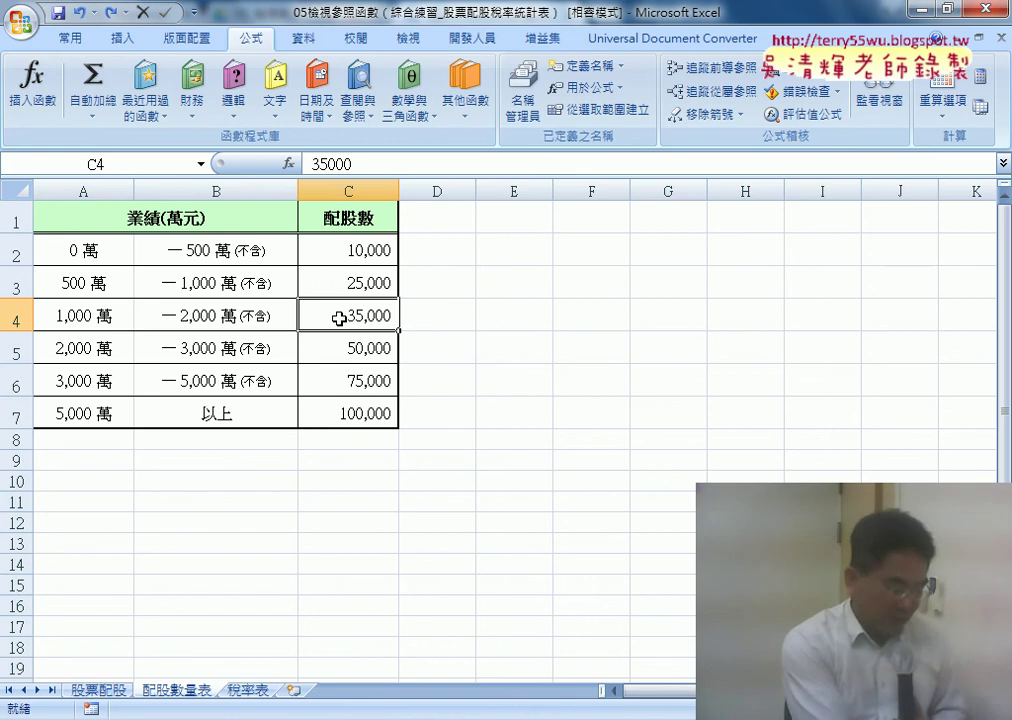
{"action": "key", "text": "ctrl+c"}
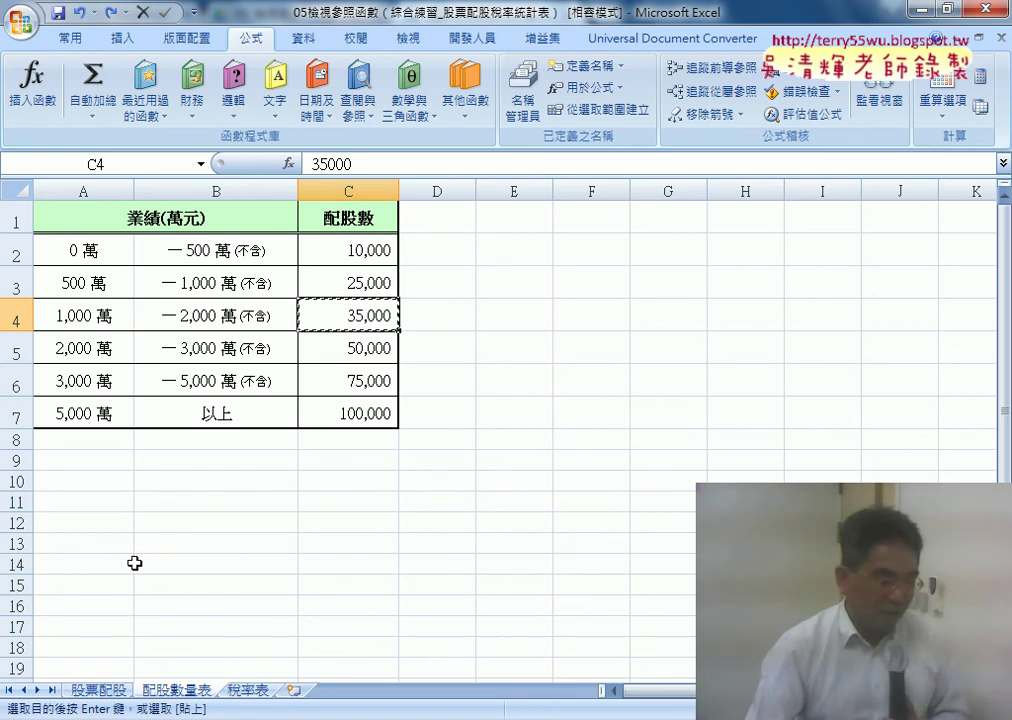
Paste 35,000 into 股票配股 D4 as a trial, delete it, and move to E4
{"action": "left_click", "coordinate": [104, 692]}
{"action": "left_click", "coordinate": [384, 296]}
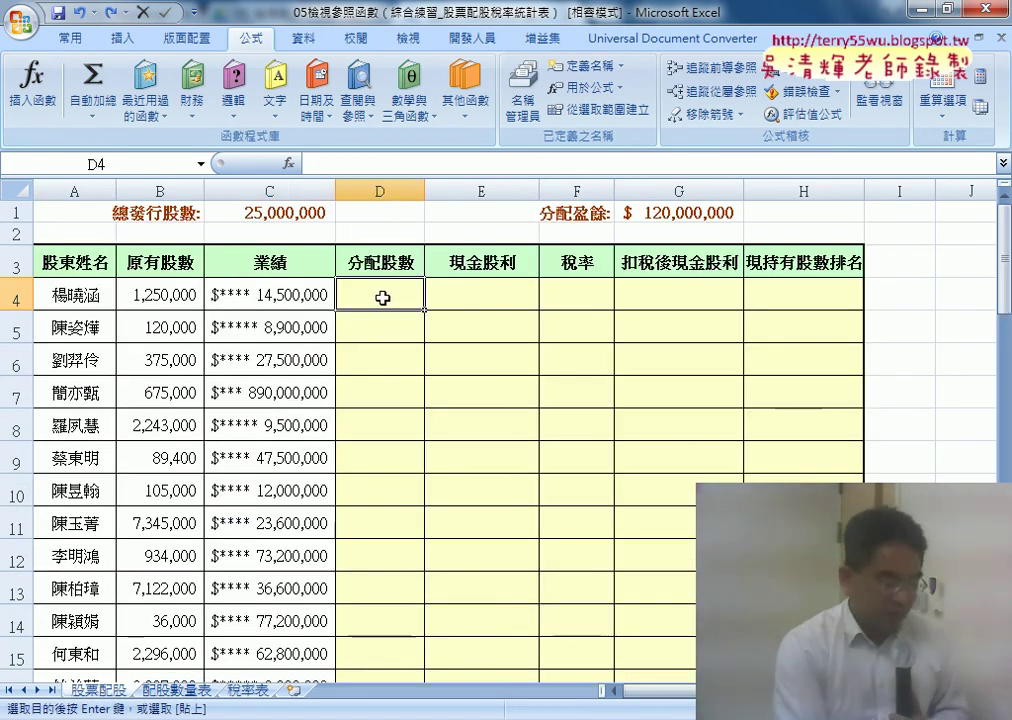
{"action": "key", "text": "ctrl+v"}
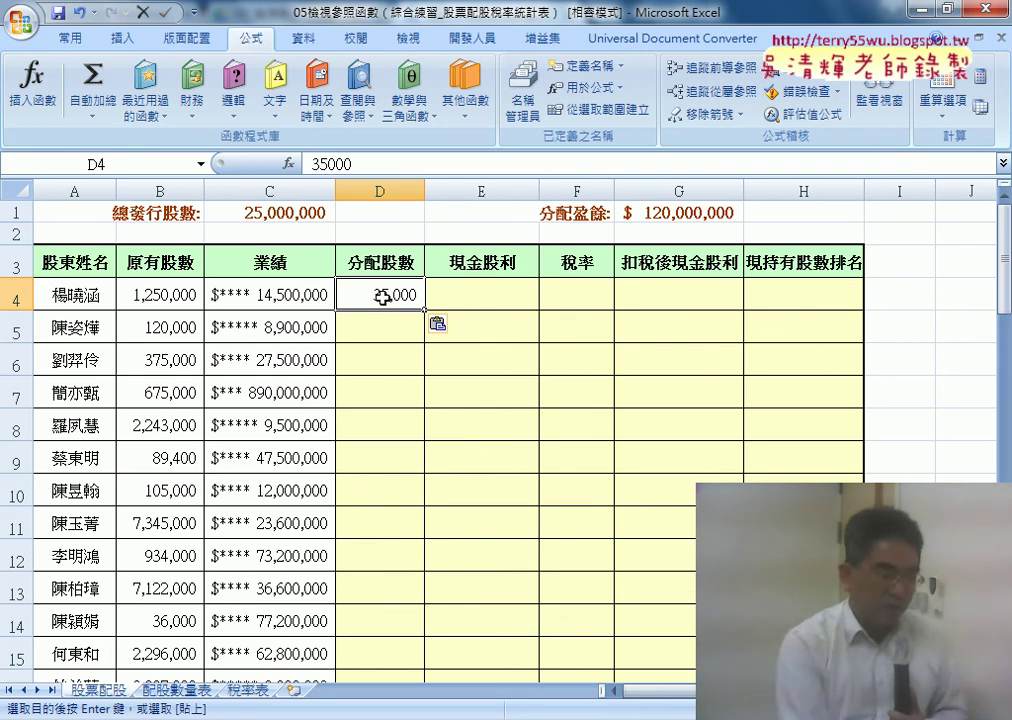
{"action": "key", "text": "Delete"}
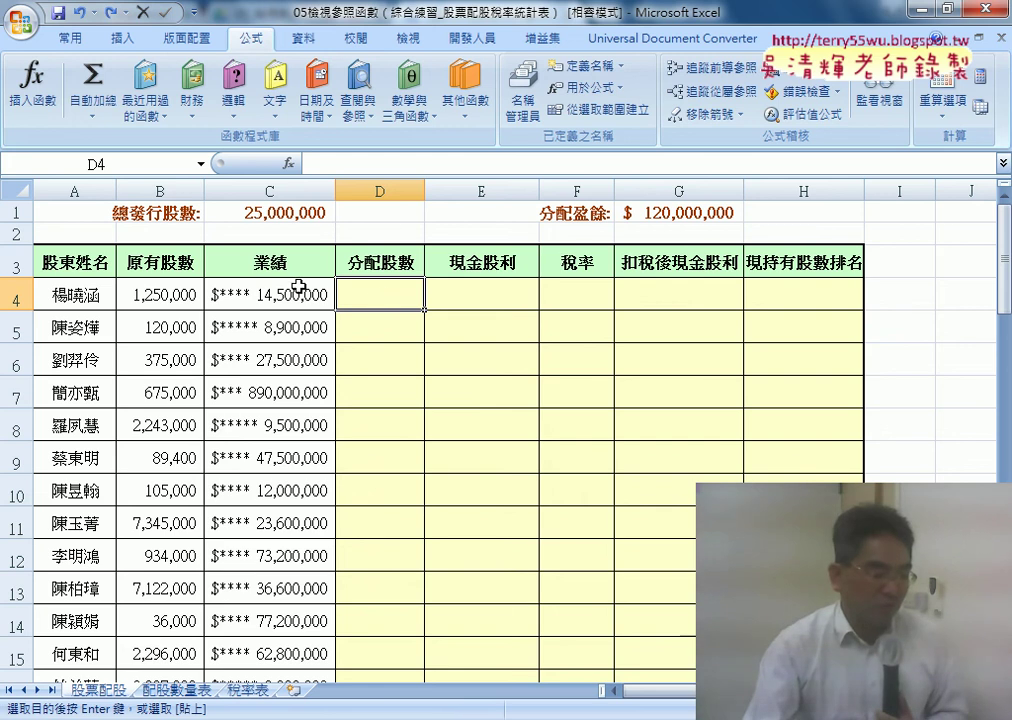
{"action": "left_click", "coordinate": [501, 302]}
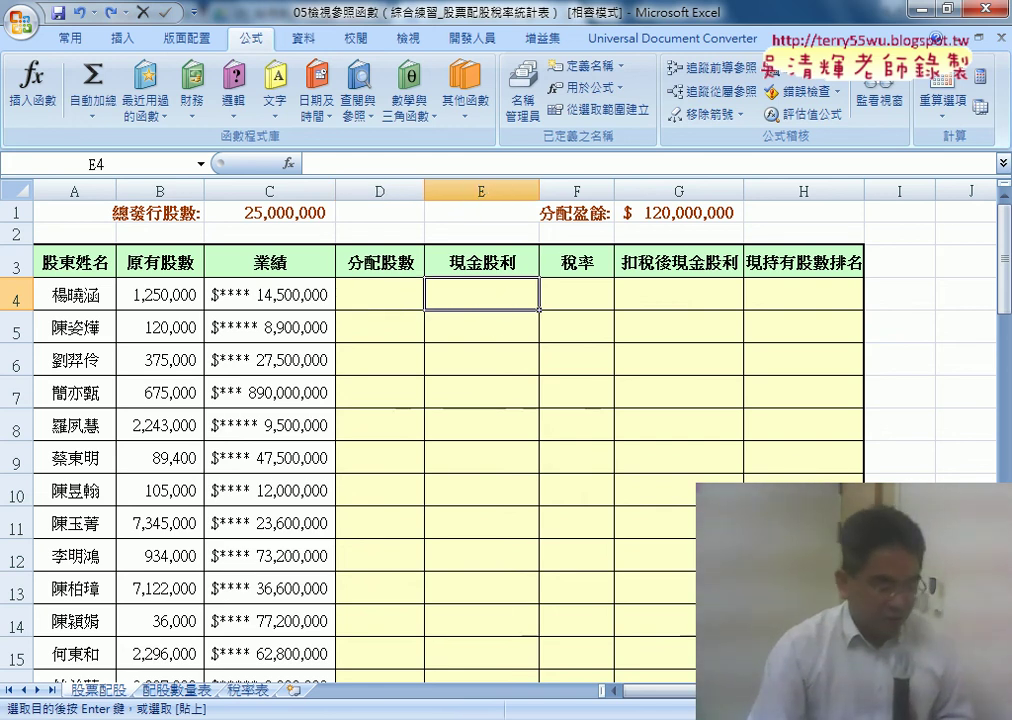
{"action": "left_click", "coordinate": [492, 643]}
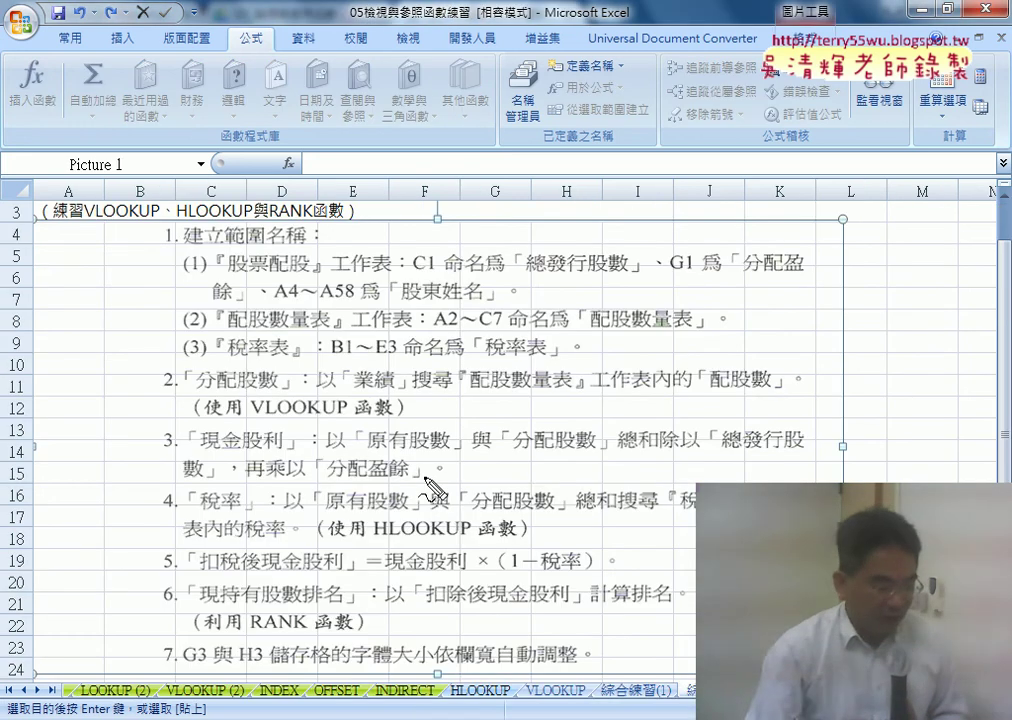
Underline 分配股數, 現金股利, 稅率, 扣稅後現金股利 and 現持有股數排名, note F3, then clear the ink
{"action": "left_click_drag", "start_coordinate": [206, 393], "coordinate": [272, 391]}
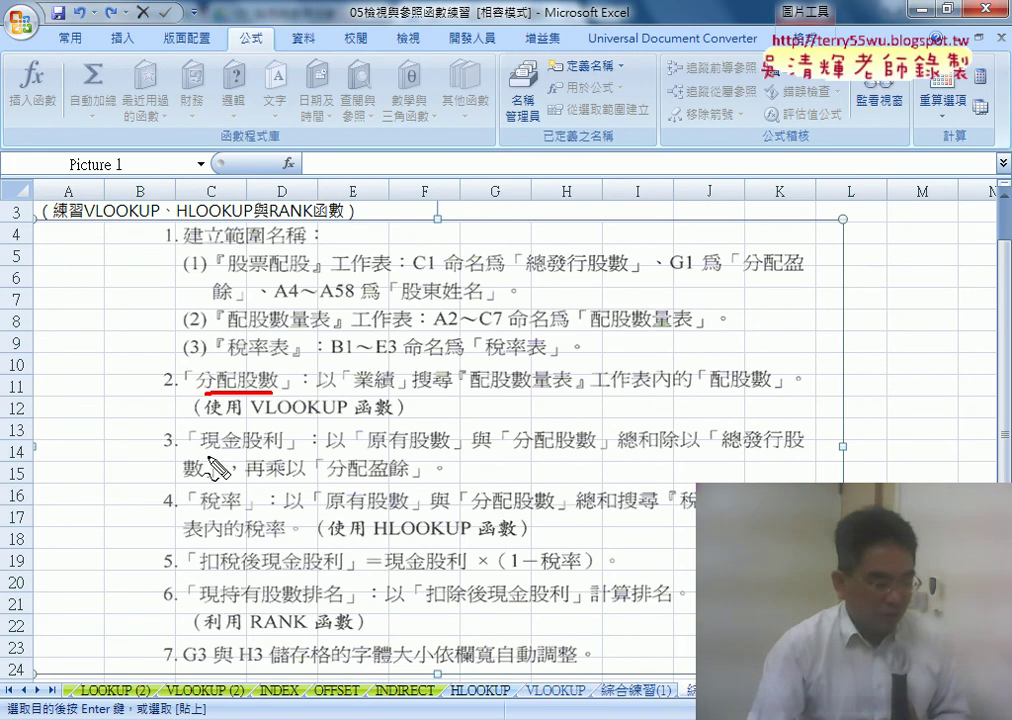
{"action": "left_click_drag", "start_coordinate": [205, 455], "coordinate": [281, 453]}
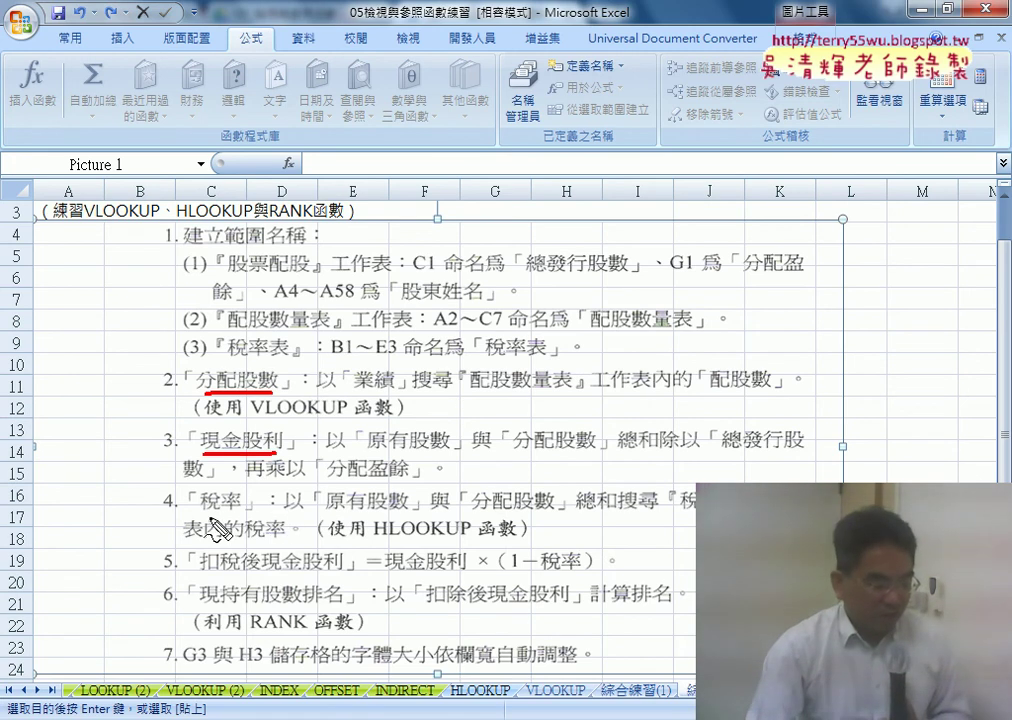
{"action": "left_click_drag", "start_coordinate": [210, 515], "coordinate": [275, 513]}
{"action": "left_click_drag", "start_coordinate": [200, 577], "coordinate": [355, 576]}
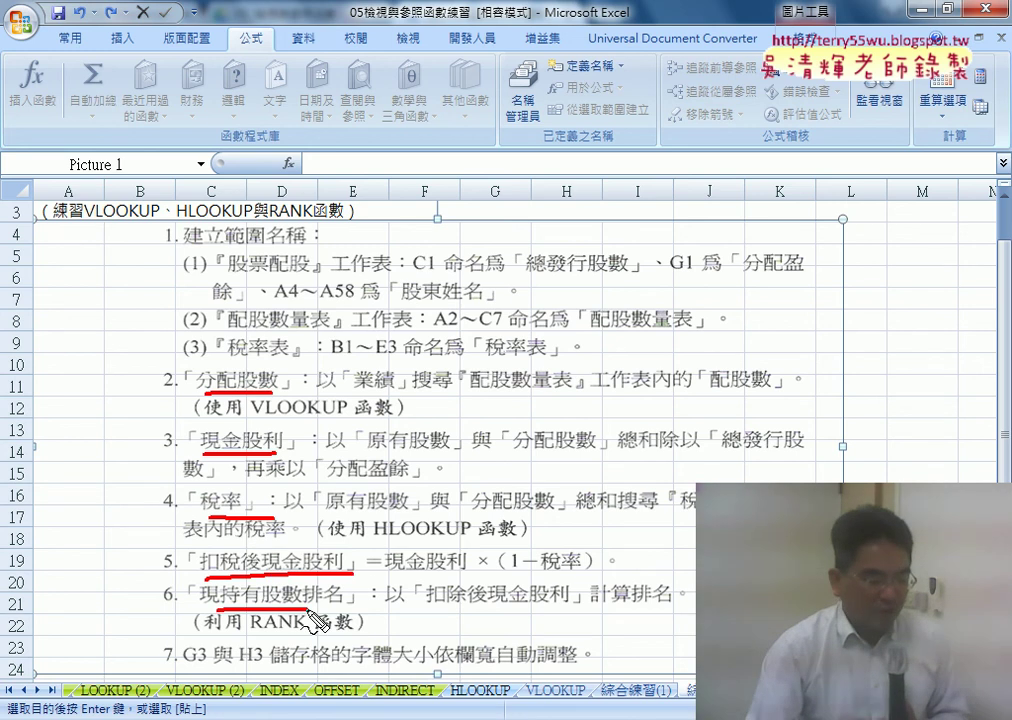
{"action": "left_click_drag", "start_coordinate": [200, 606], "coordinate": [322, 604]}
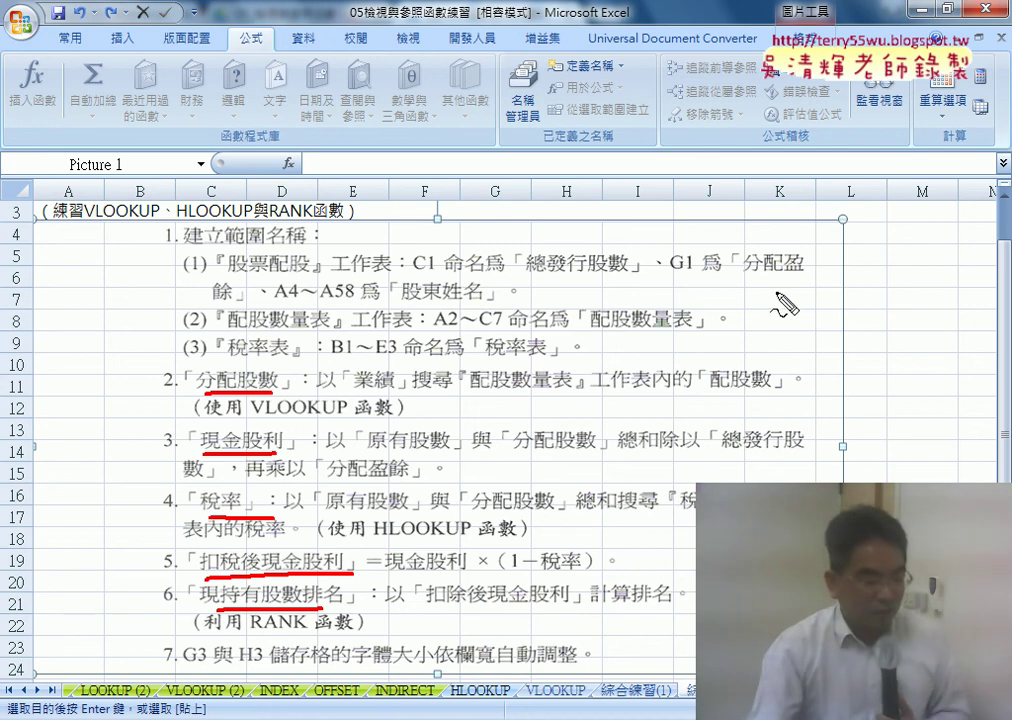
{"action": "mouse_move", "coordinate": [801, 290]}
{"action": "left_mouse_down"}
{"action": "mouse_move", "coordinate": [778, 320]}
{"action": "mouse_move", "coordinate": [800, 305]}
{"action": "mouse_move", "coordinate": [840, 335]}
{"action": "mouse_move", "coordinate": [845, 318]}
{"action": "left_mouse_up"}
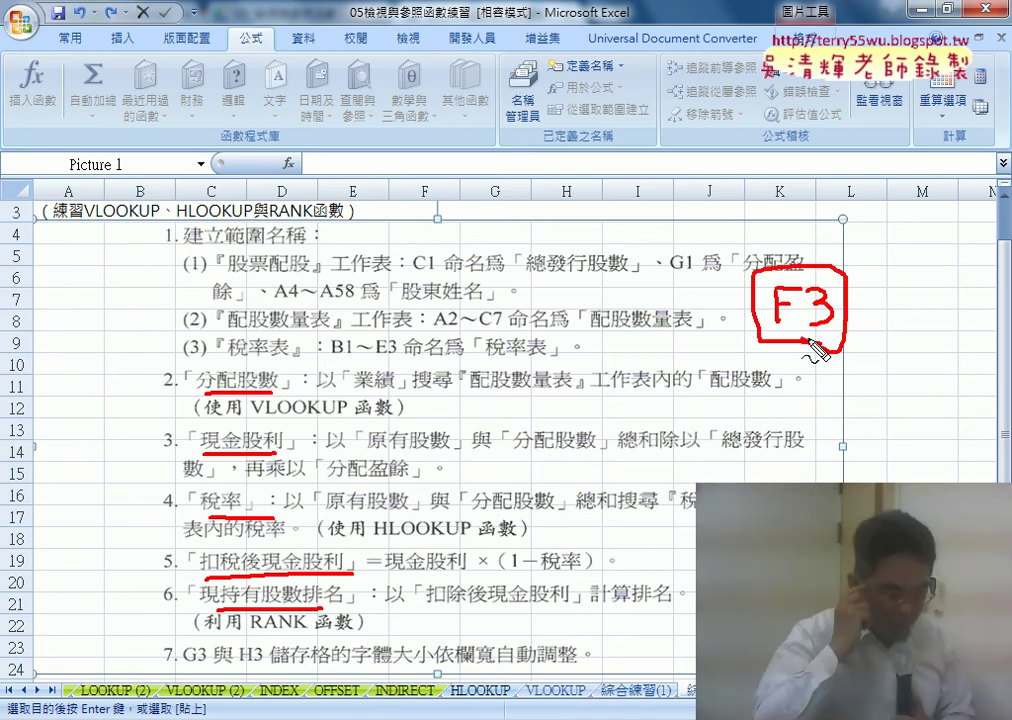
{"action": "key", "text": "Escape"}
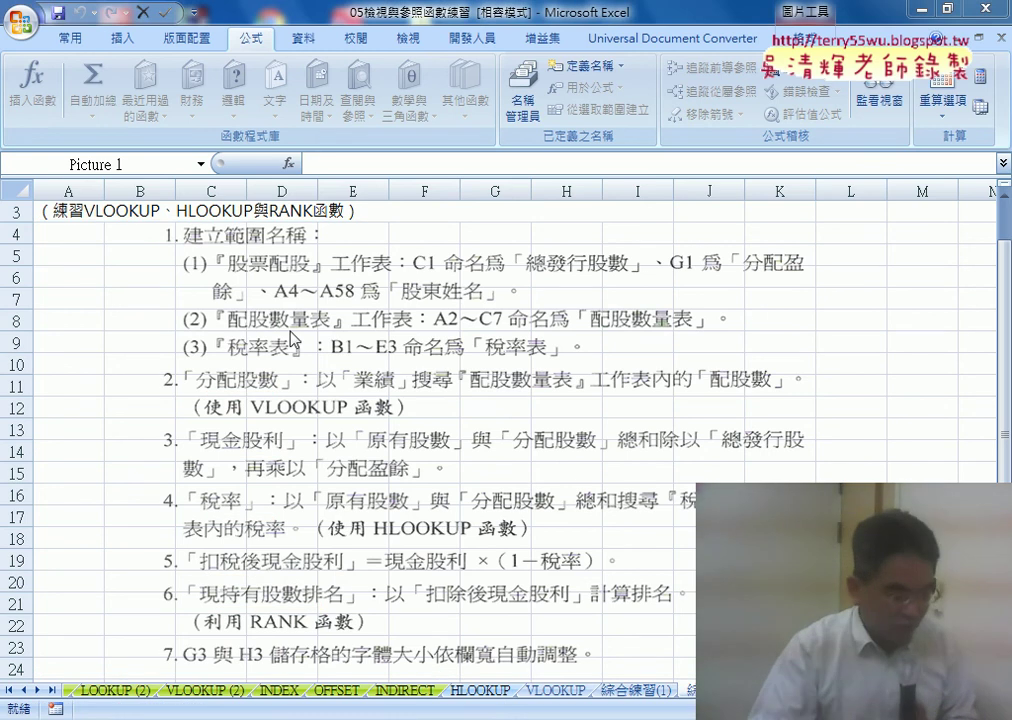
Bring the stock dividend workbook back and select D4 in the 分配股數 column
{"action": "left_click", "coordinate": [925, 10]}
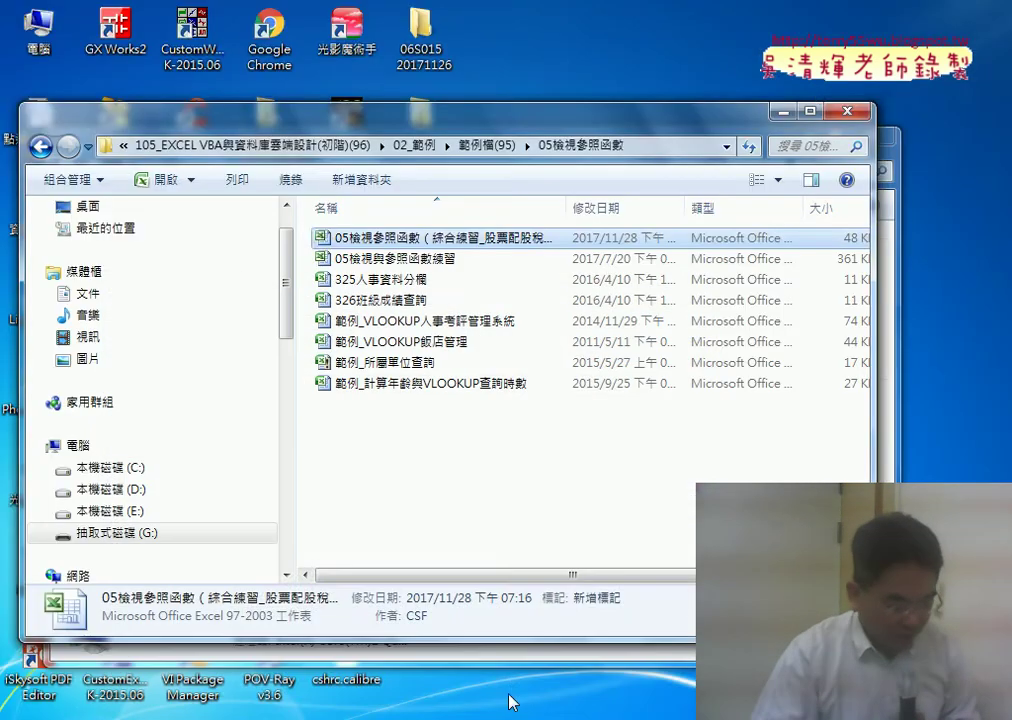
{"action": "mouse_move", "coordinate": [603, 713]}
{"action": "left_click", "coordinate": [608, 638]}
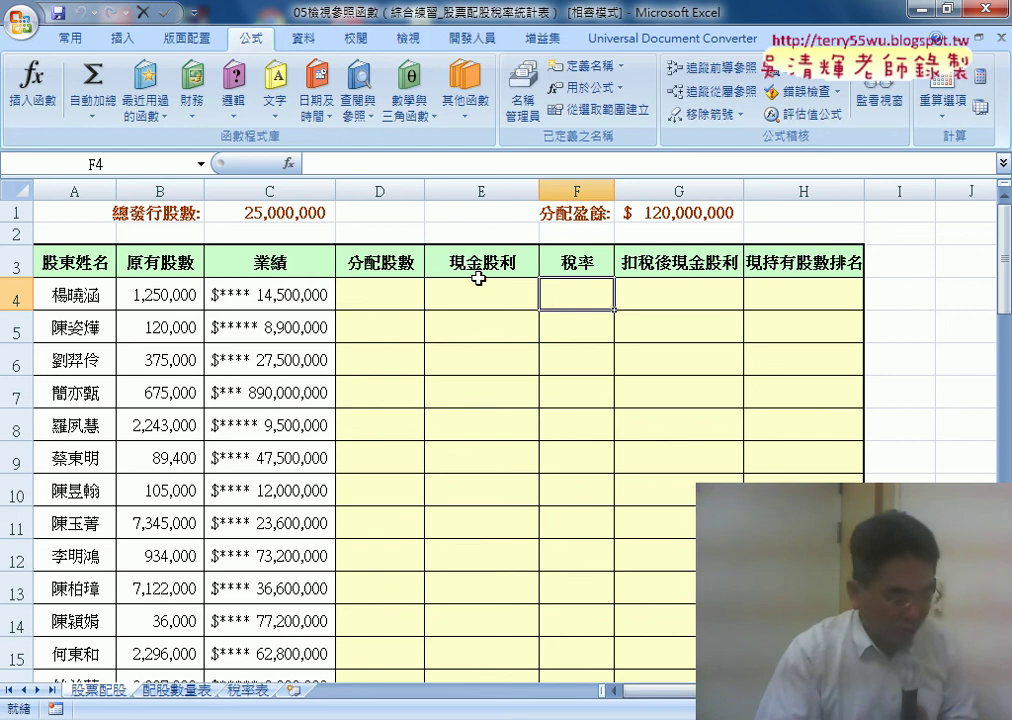
{"action": "left_click", "coordinate": [379, 295]}
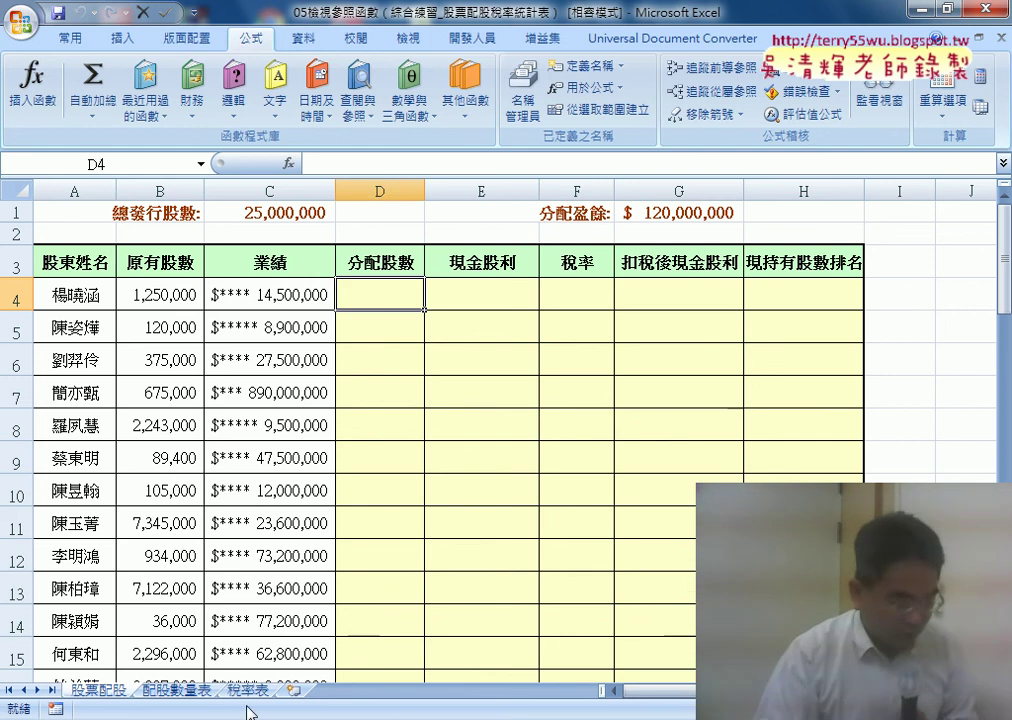
Review the 配股數量表 bands, column A lower bounds and C2:C7 share counts, then return to 股票配股
{"action": "left_click", "coordinate": [176, 690]}
{"action": "mouse_move", "coordinate": [77, 250]}
{"action": "left_mouse_down"}
{"action": "mouse_move", "coordinate": [203, 376]}
{"action": "mouse_move", "coordinate": [326, 417]}
{"action": "left_mouse_up"}
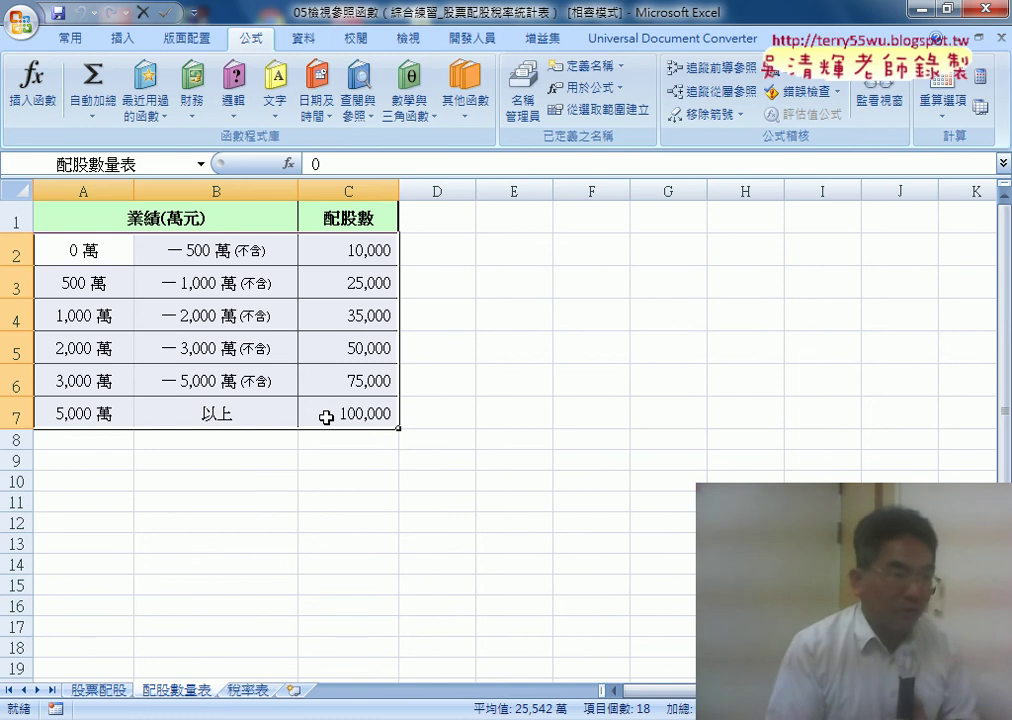
{"action": "left_click_drag", "start_coordinate": [84, 250], "coordinate": [80, 413]}
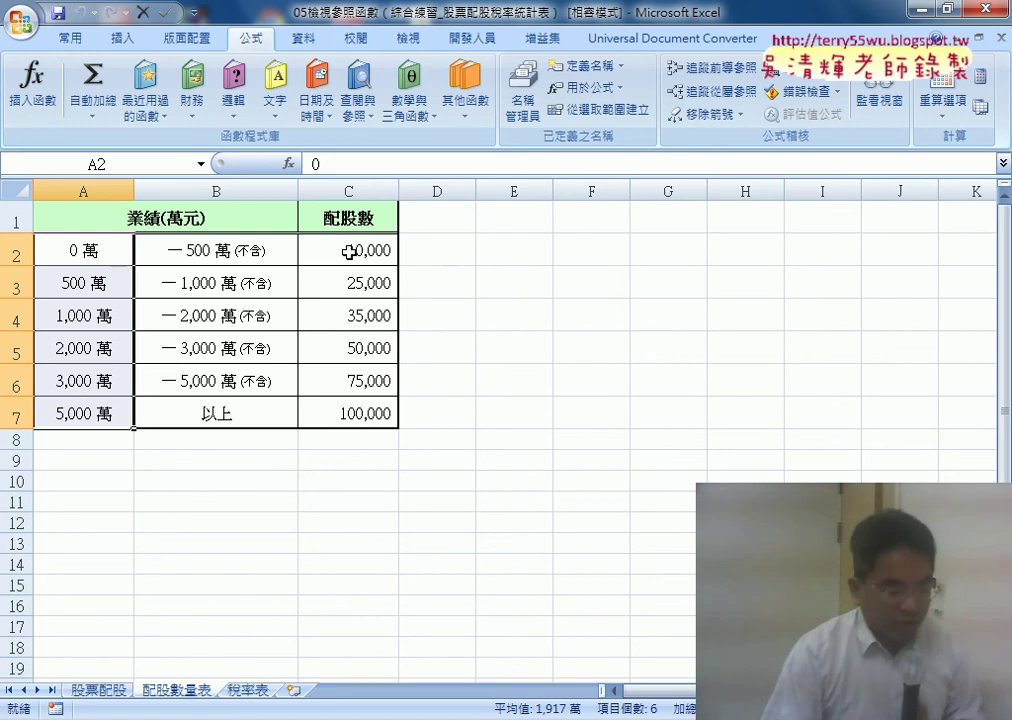
{"action": "left_click_drag", "start_coordinate": [369, 255], "coordinate": [360, 420]}
{"action": "left_click", "coordinate": [108, 690]}
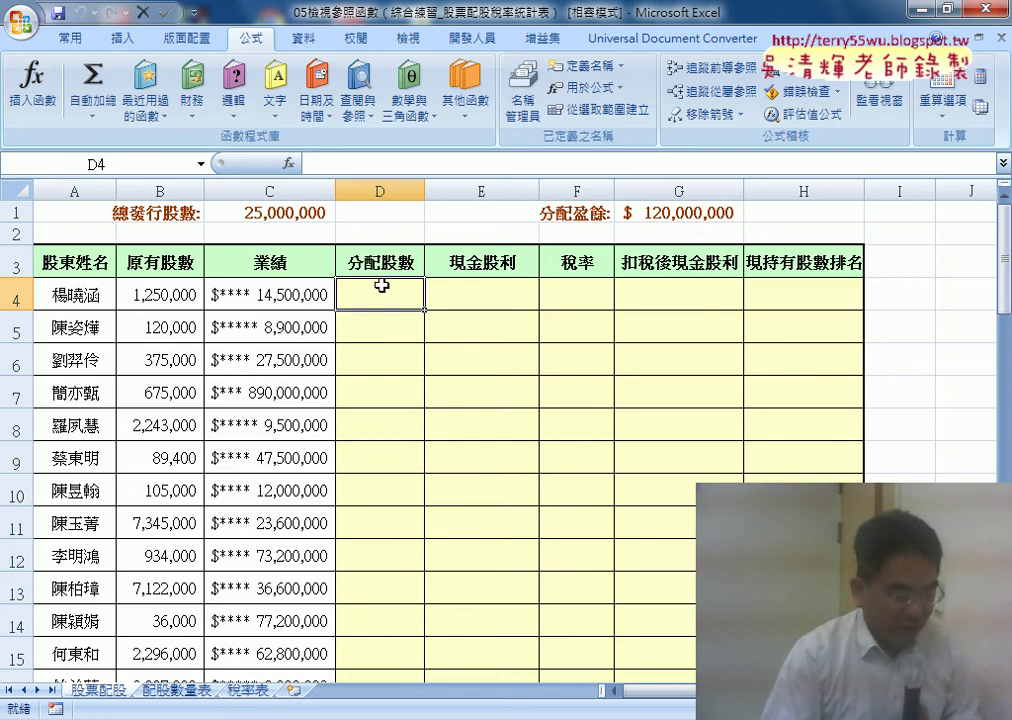
Start a VLOOKUP in D4 from Lookup & Reference, with C4 as the lookup value
{"action": "left_click", "coordinate": [288, 163]}
{"action": "left_click", "coordinate": [573, 279]}
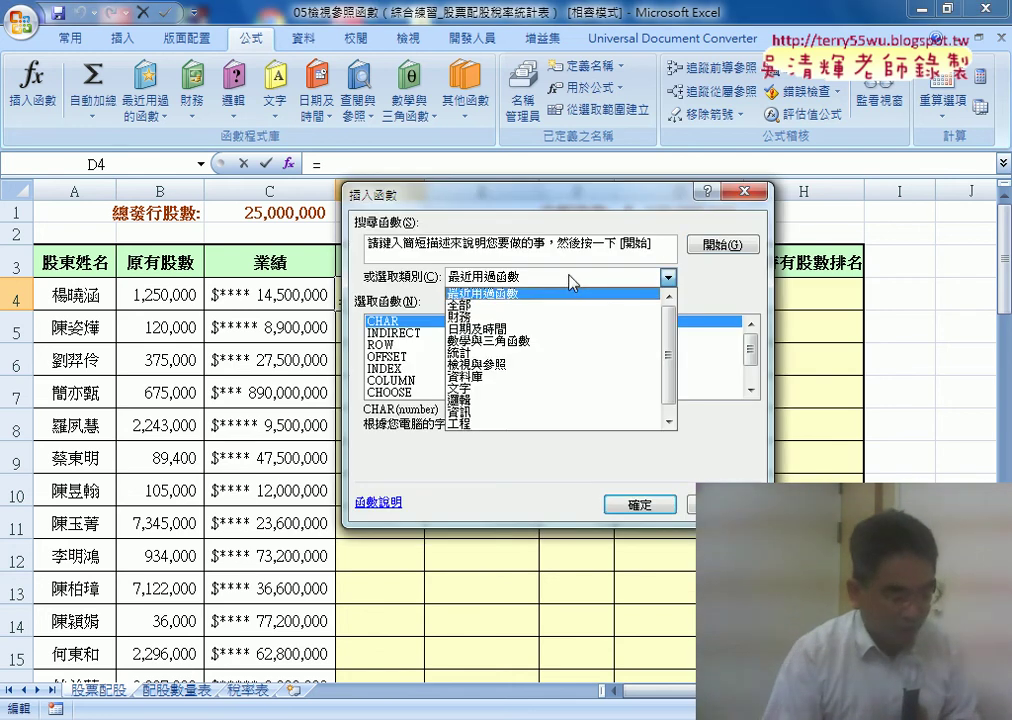
{"action": "left_click", "coordinate": [587, 364]}
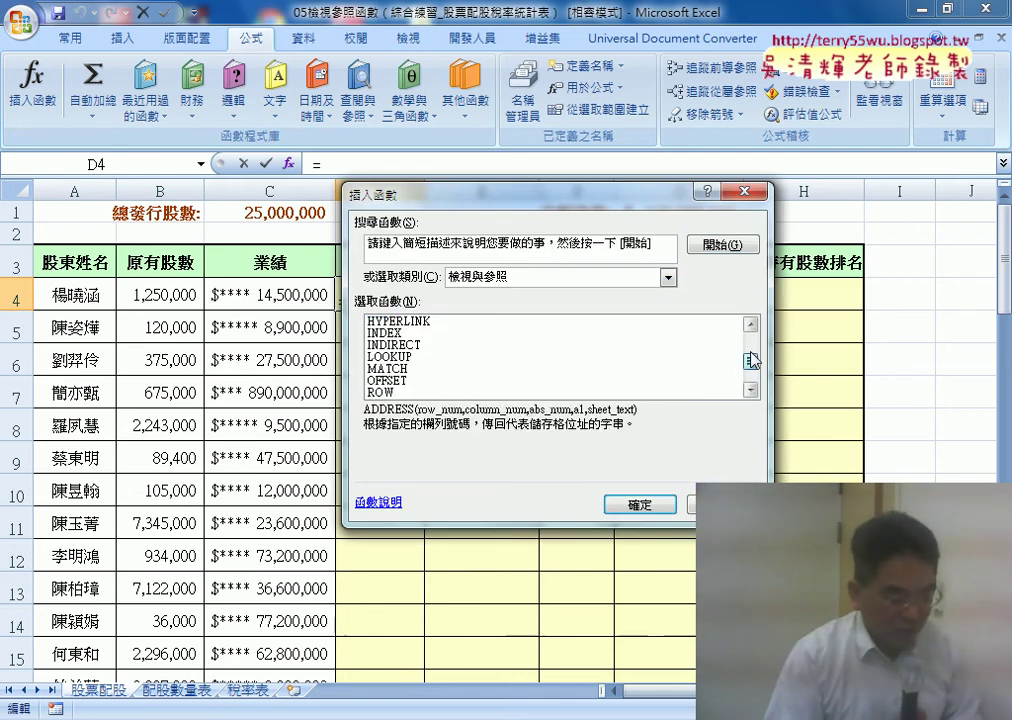
{"action": "left_click_drag", "start_coordinate": [751, 361], "coordinate": [751, 384]}
{"action": "double_click", "coordinate": [429, 390]}
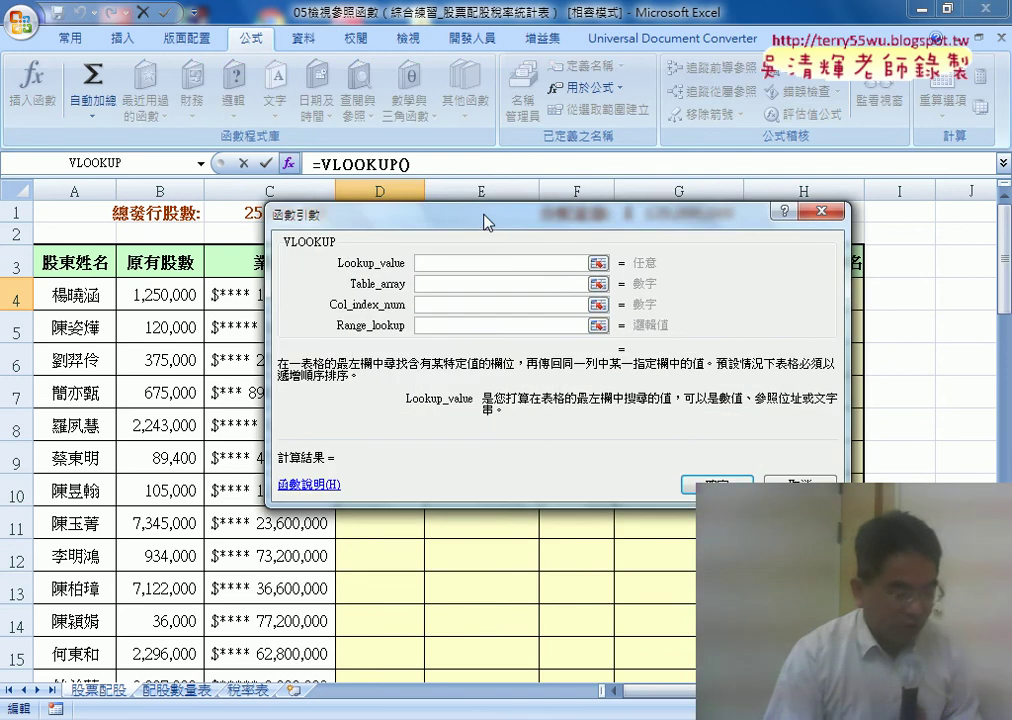
{"action": "left_click_drag", "start_coordinate": [485, 222], "coordinate": [677, 215]}
{"action": "left_click", "coordinate": [287, 298]}
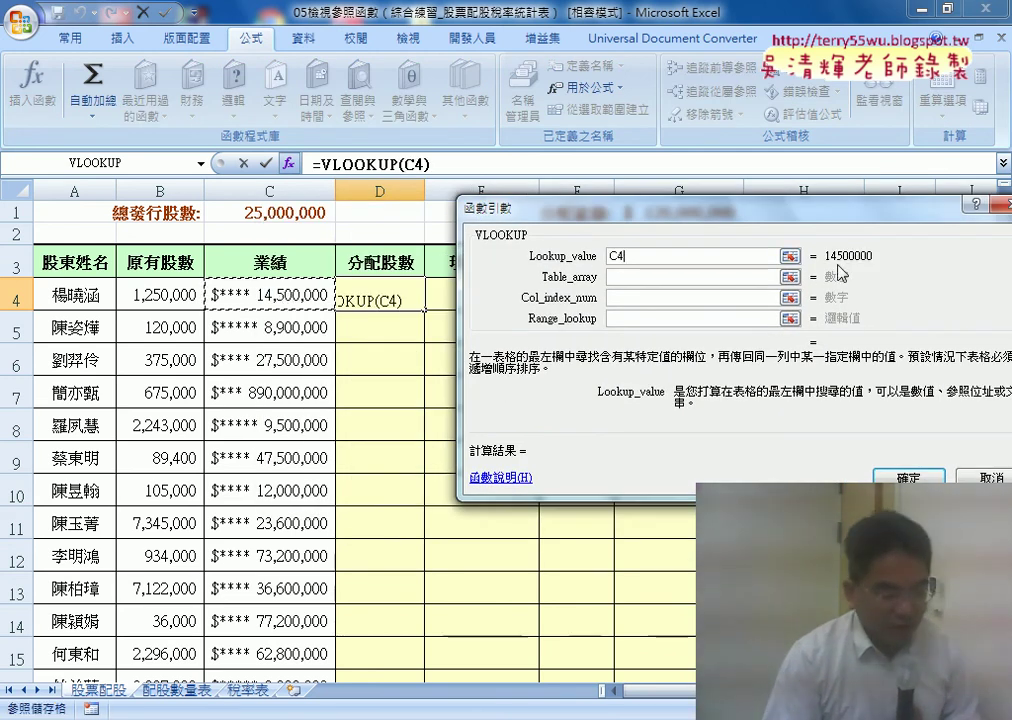
Set the table array to the named range 配股數量表 via Paste Name (F3)
{"action": "left_click", "coordinate": [640, 277]}
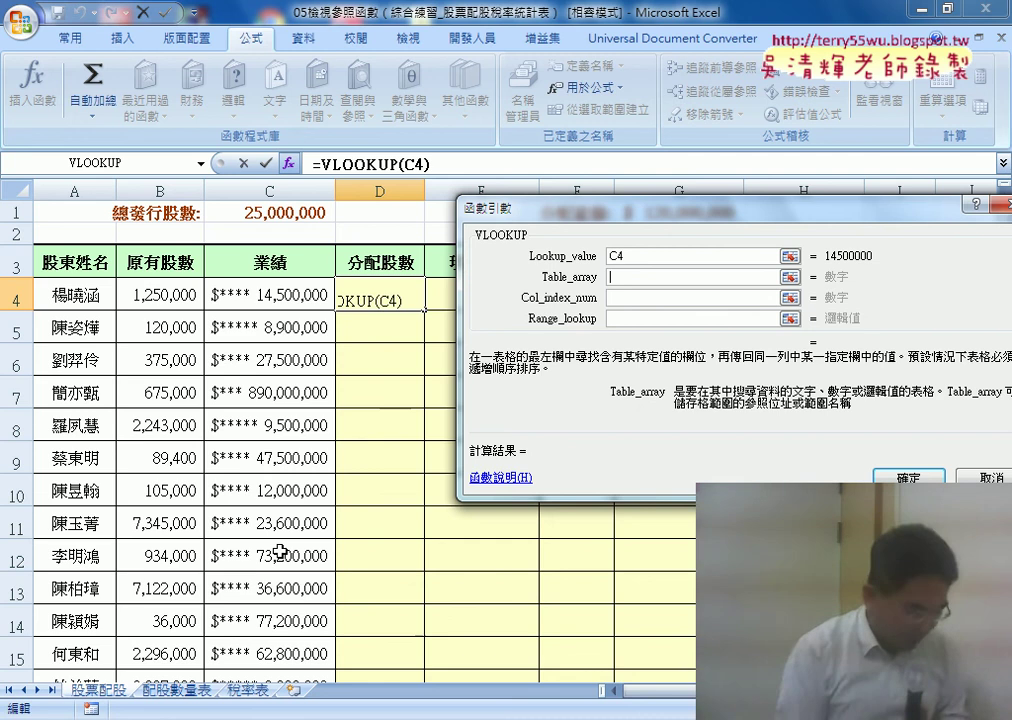
{"action": "key", "text": "F3"}
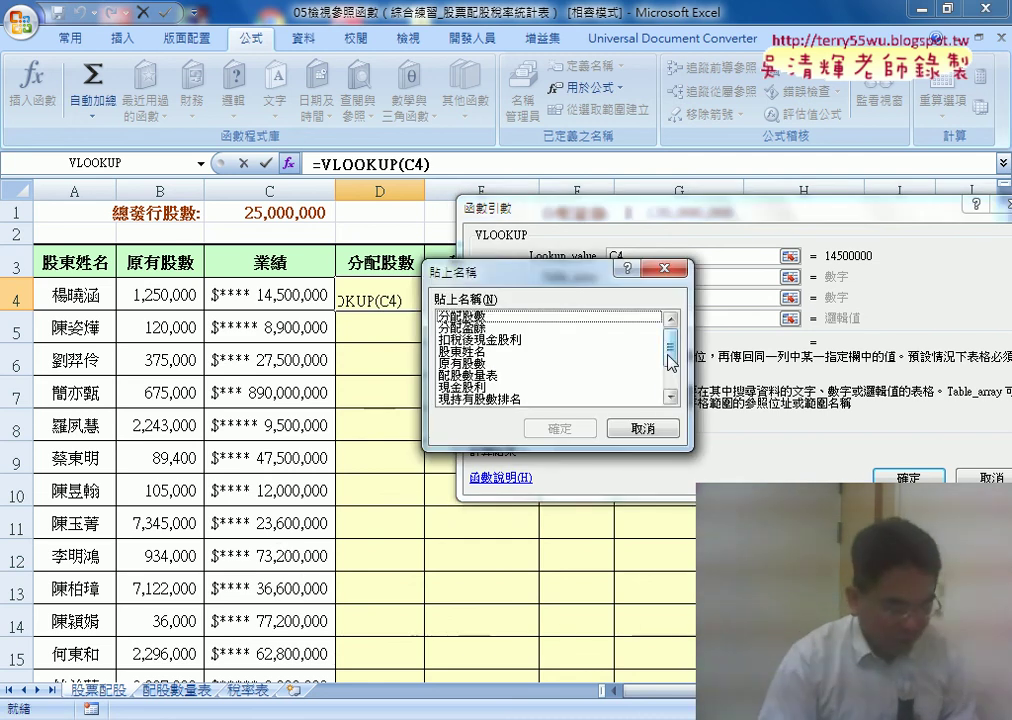
{"action": "left_click", "coordinate": [470, 375]}
{"action": "left_click", "coordinate": [580, 428]}
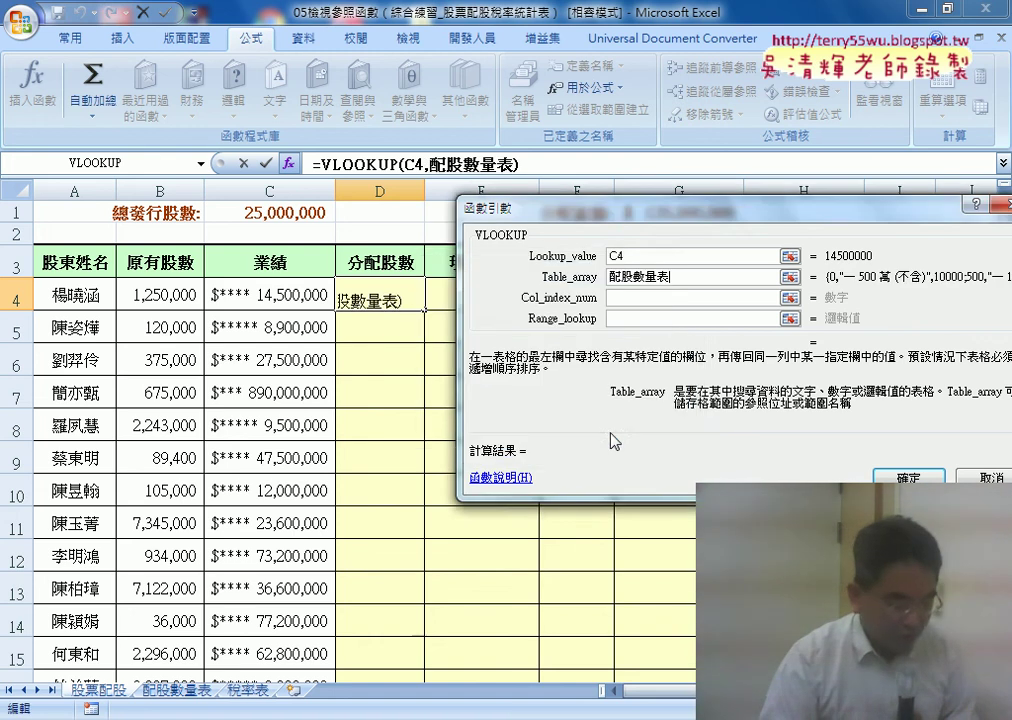
Annotate how C4's 14,500,000 links to the 配股數量表 table argument
{"action": "left_click_drag", "start_coordinate": [669, 270], "coordinate": [433, 252]}
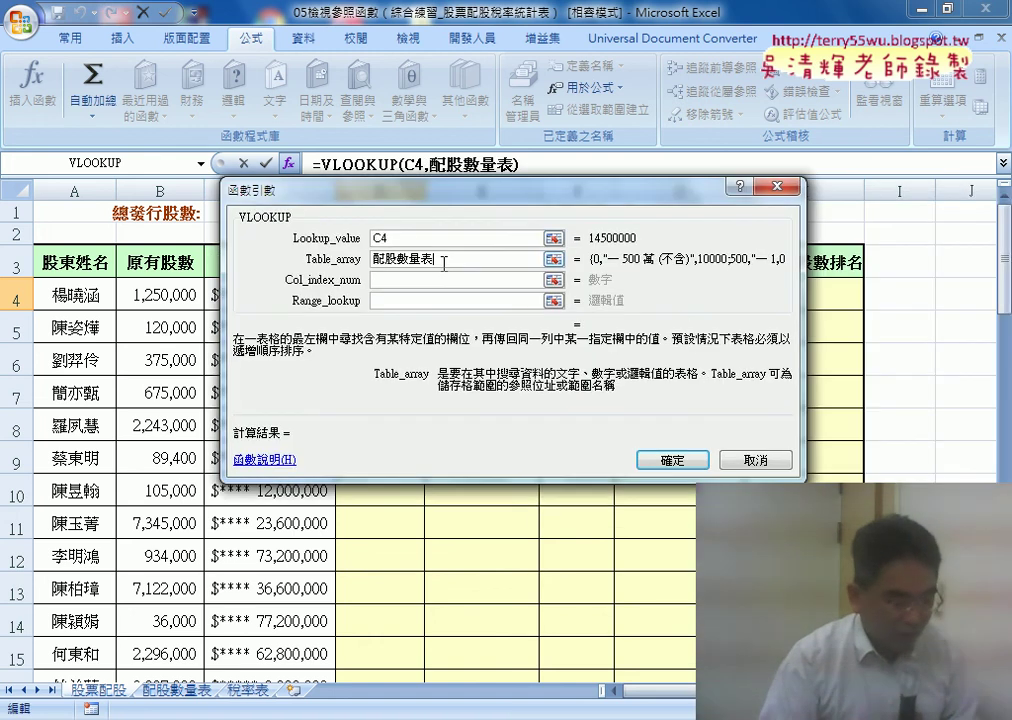
{"action": "left_click_drag", "start_coordinate": [431, 203], "coordinate": [557, 208]}
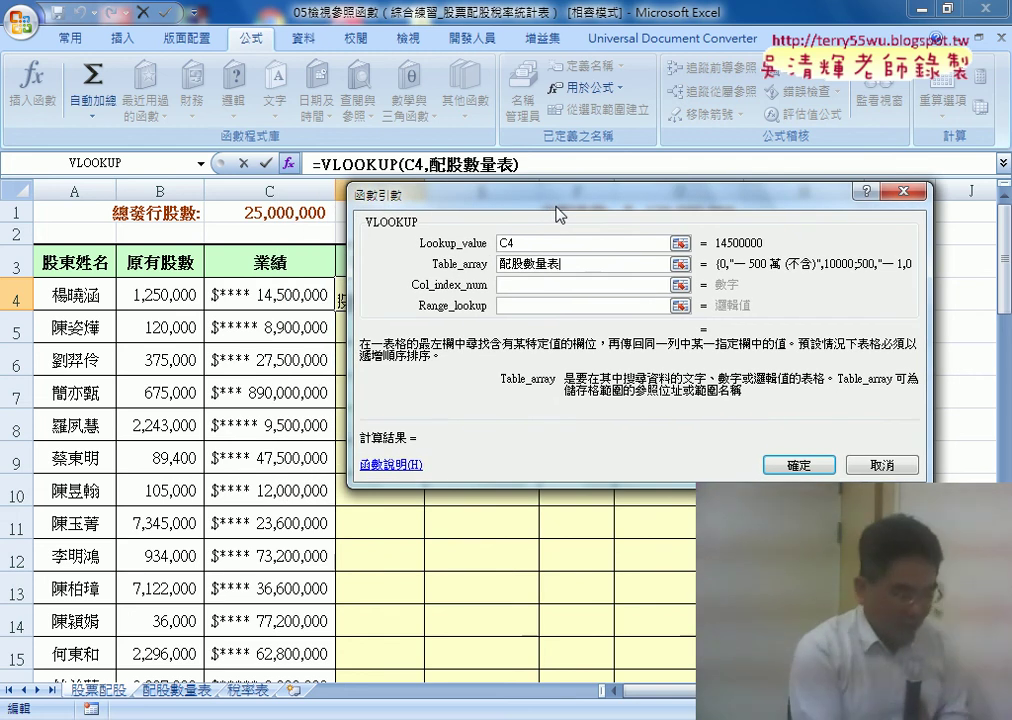
{"action": "left_click_drag", "start_coordinate": [240, 307], "coordinate": [318, 310]}
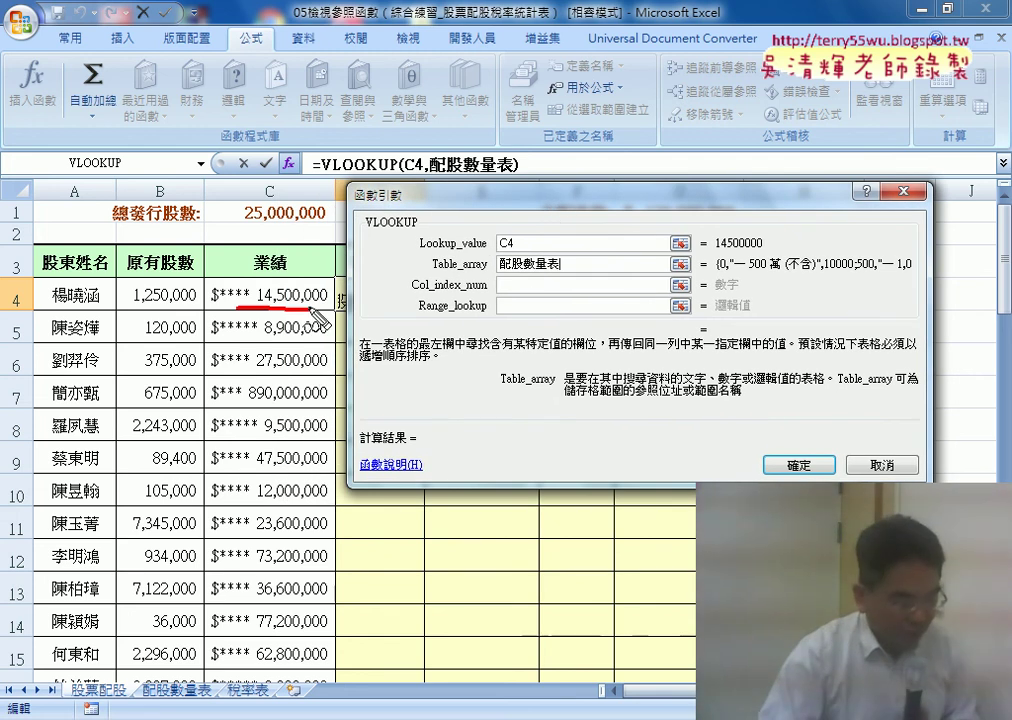
{"action": "left_click_drag", "start_coordinate": [499, 270], "coordinate": [561, 268]}
{"action": "left_click_drag", "start_coordinate": [270, 300], "coordinate": [438, 265]}
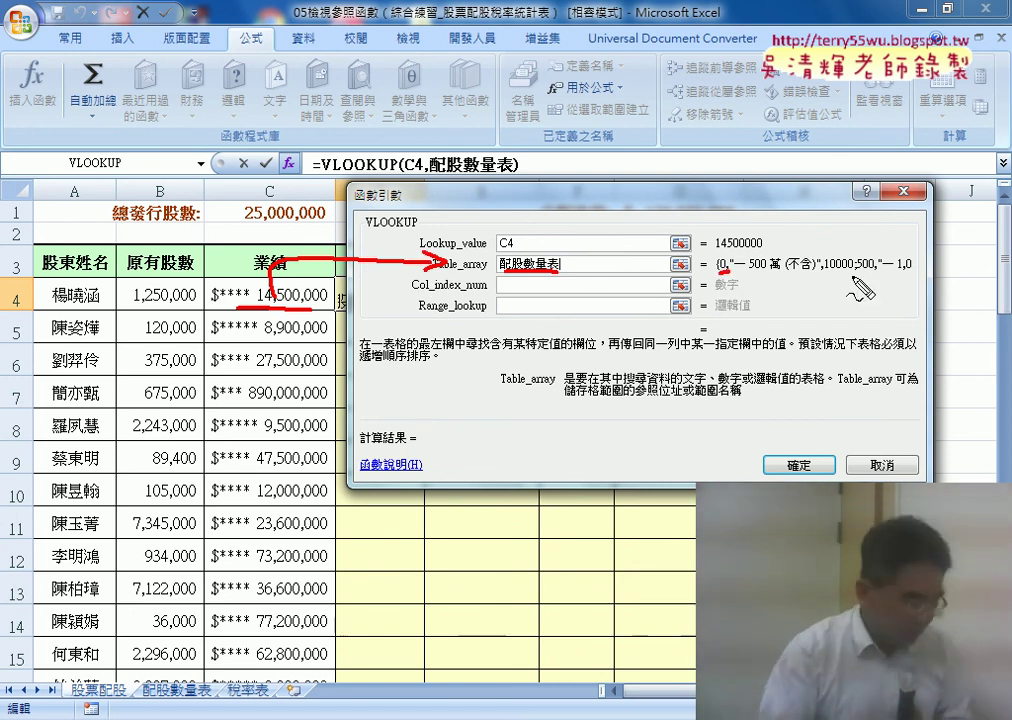
Mark the table A2:C7, the 14500000 lookup result and the table's 萬 units, then clear the ink
{"action": "left_click", "coordinate": [540, 243]}
{"action": "left_click_drag", "start_coordinate": [577, 203], "coordinate": [643, 154]}
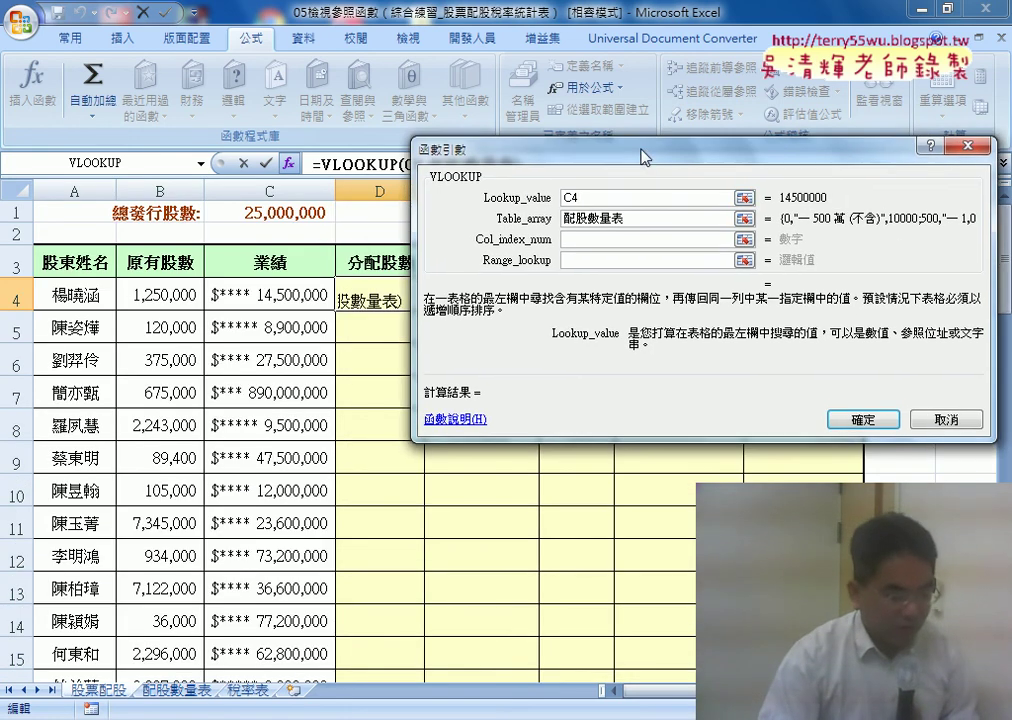
{"action": "left_click", "coordinate": [643, 217]}
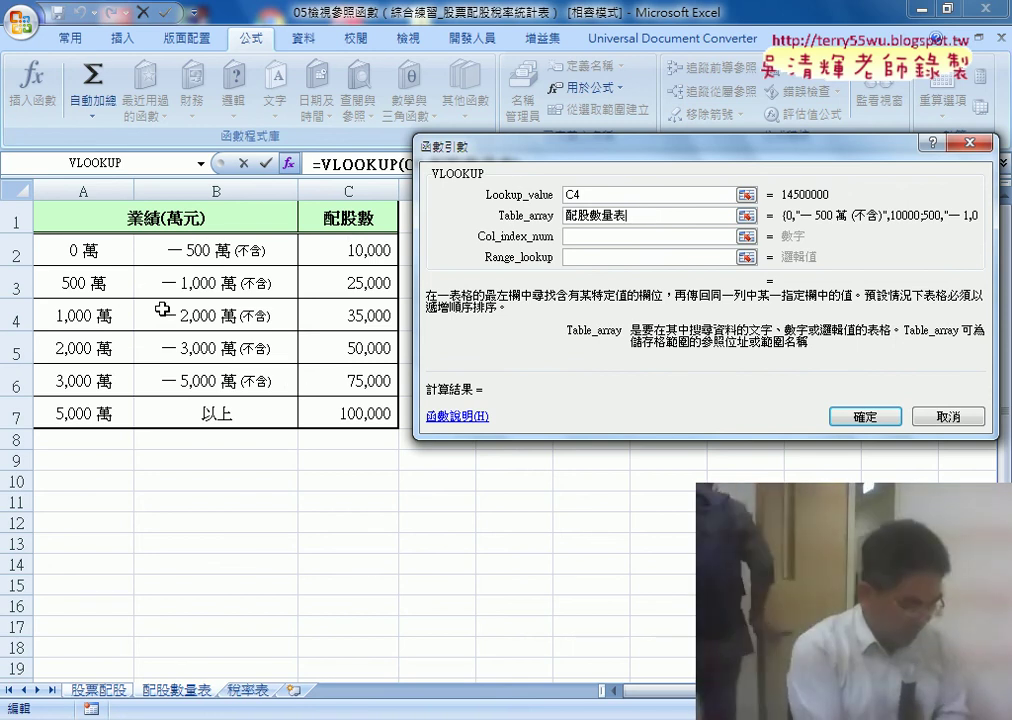
{"action": "left_click_drag", "start_coordinate": [36, 241], "coordinate": [53, 438]}
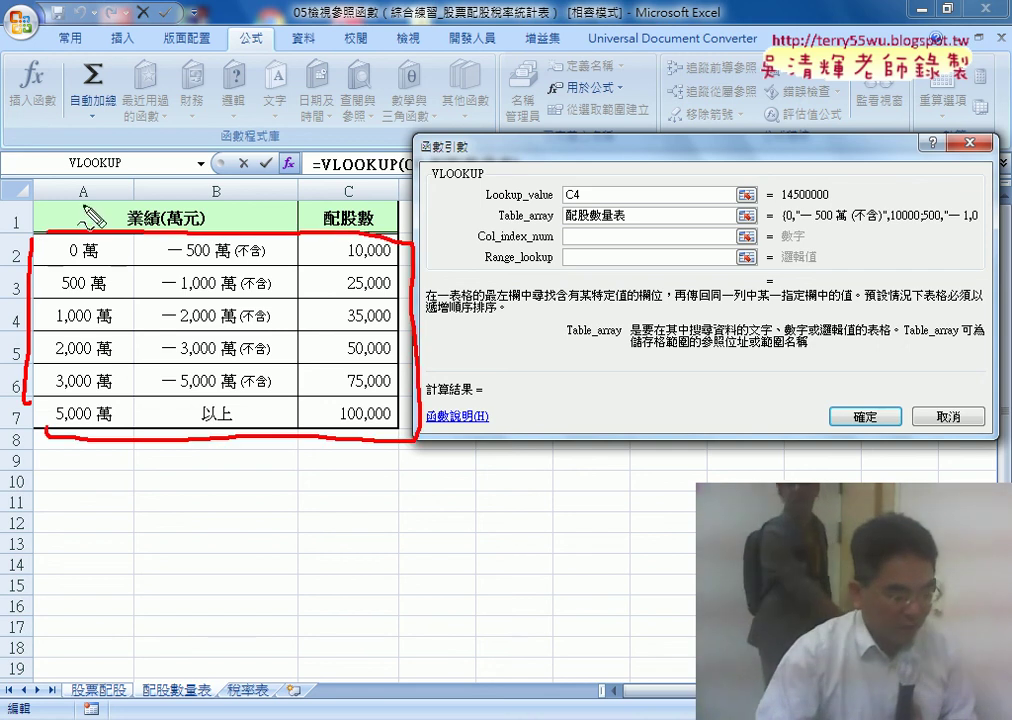
{"action": "left_click_drag", "start_coordinate": [784, 204], "coordinate": [791, 205]}
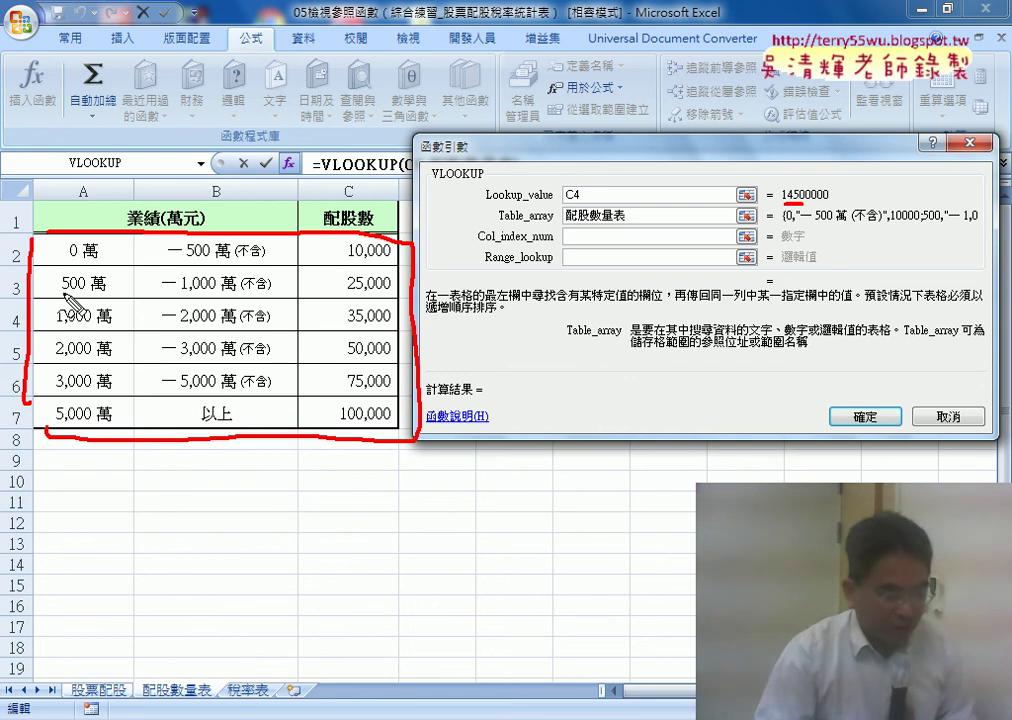
{"action": "mouse_move", "coordinate": [81, 262]}
{"action": "left_mouse_down"}
{"action": "mouse_move", "coordinate": [97, 261]}
{"action": "mouse_move", "coordinate": [106, 292]}
{"action": "left_mouse_up"}
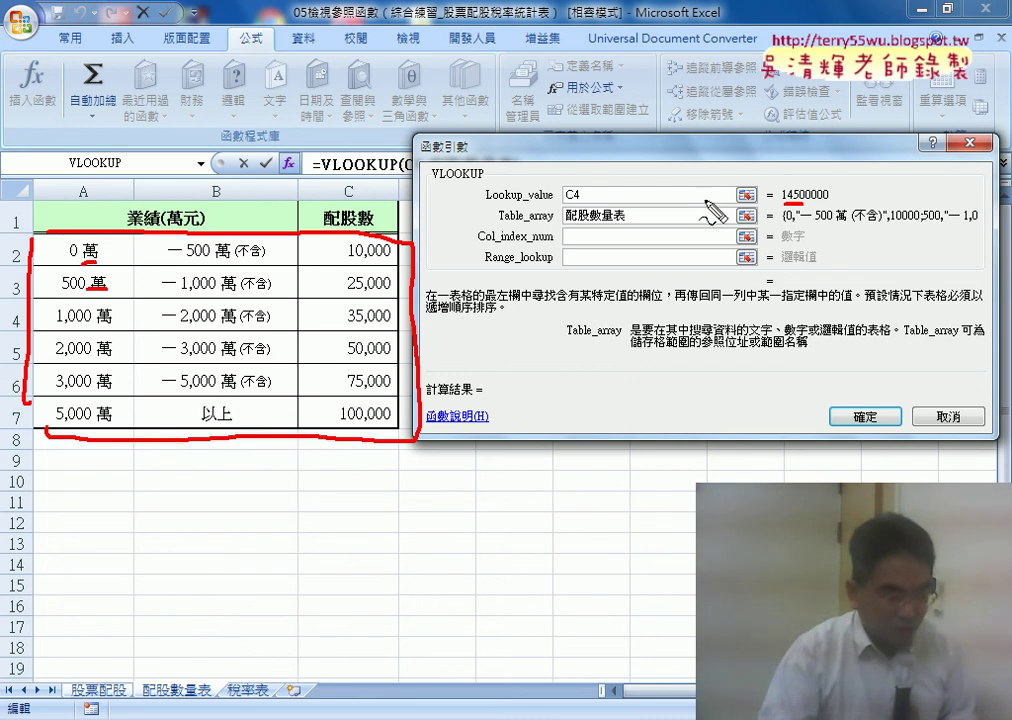
{"action": "key", "text": "Escape"}
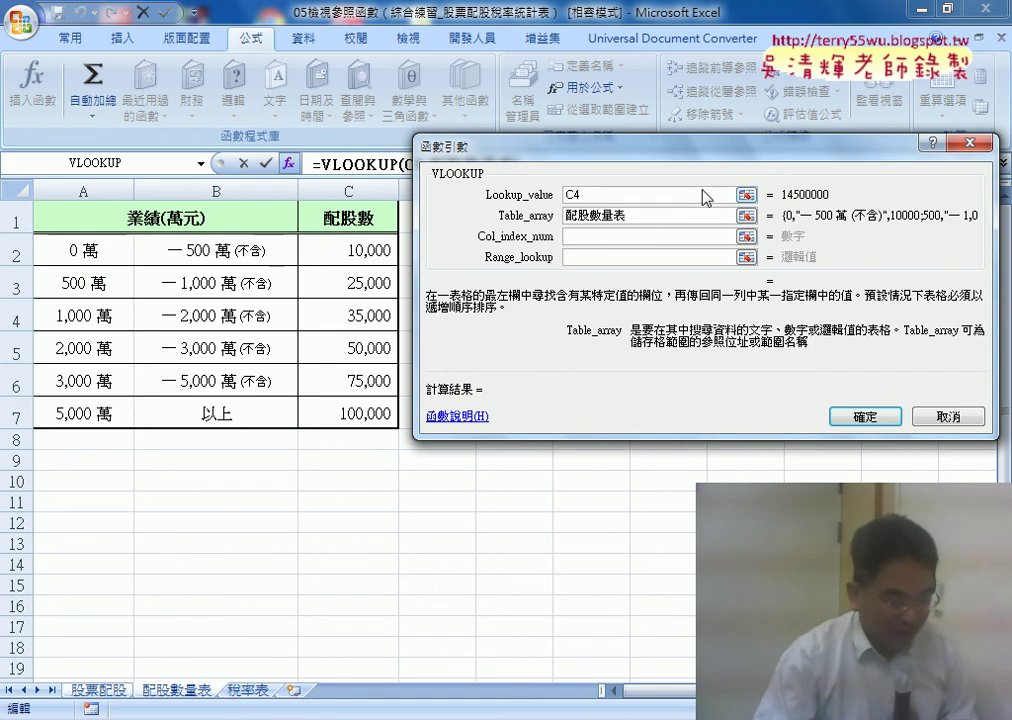
Change the lookup value to C4/10000, giving 1450, and recheck the table argument
{"action": "left_click", "coordinate": [642, 196]}
{"action": "type", "text": "/10"}
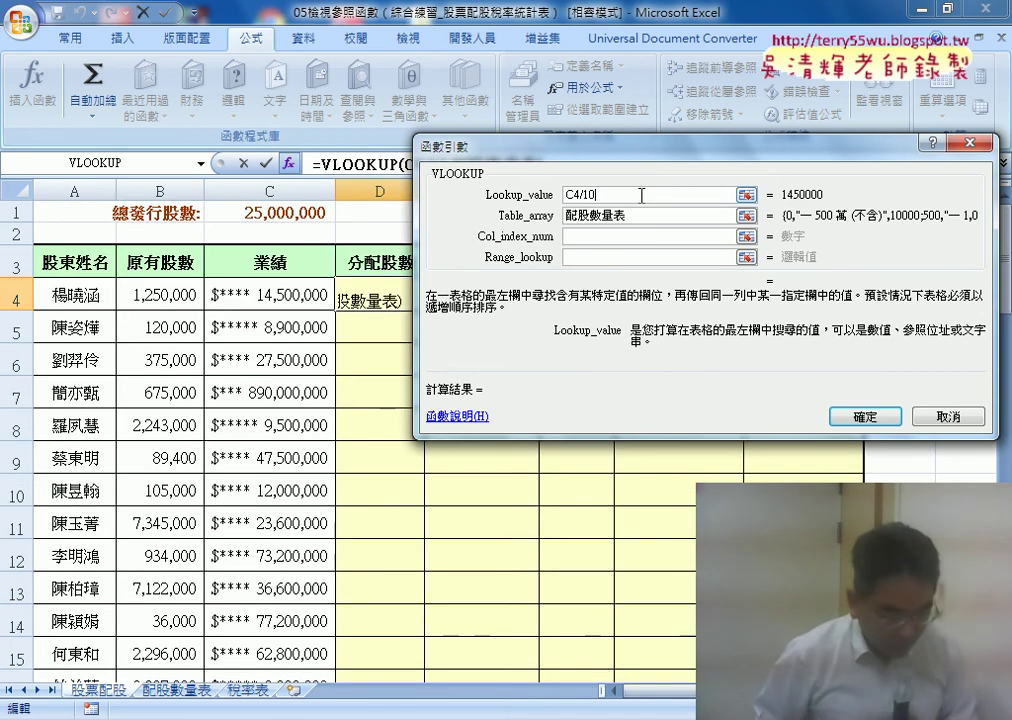
{"action": "type", "text": "000"}
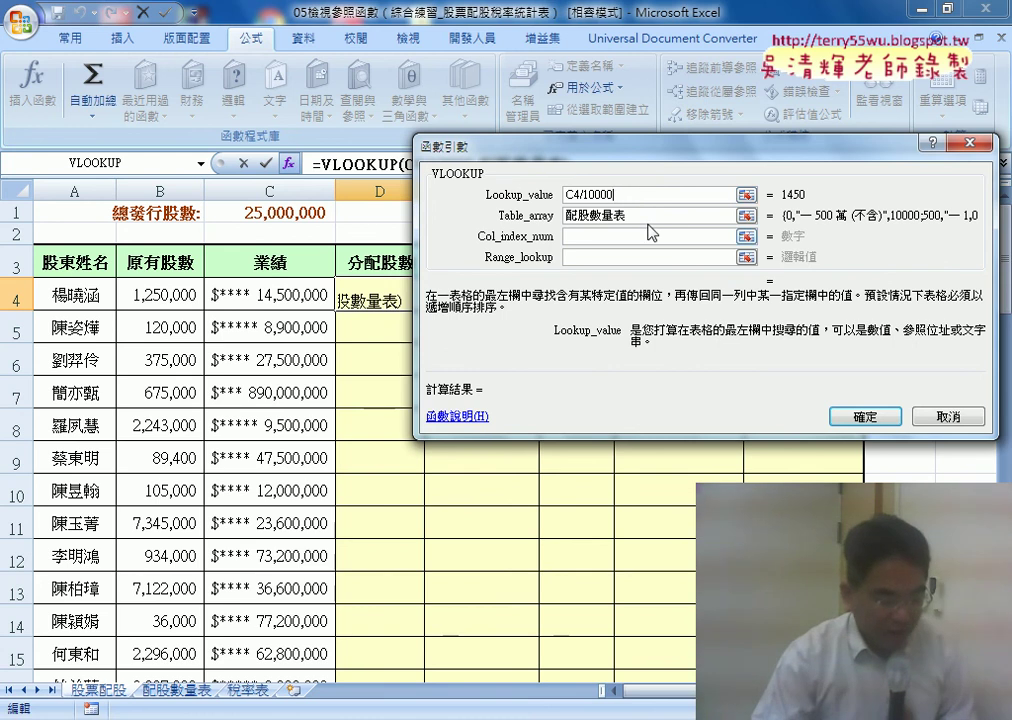
{"action": "left_click", "coordinate": [648, 222]}
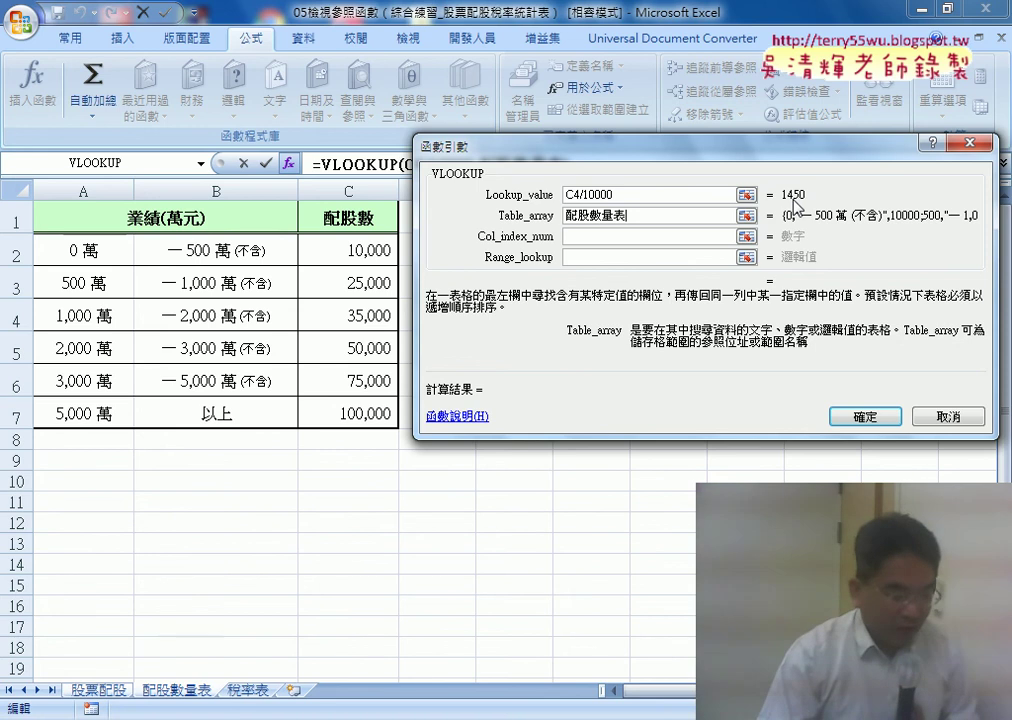
{"action": "left_click", "coordinate": [582, 237]}
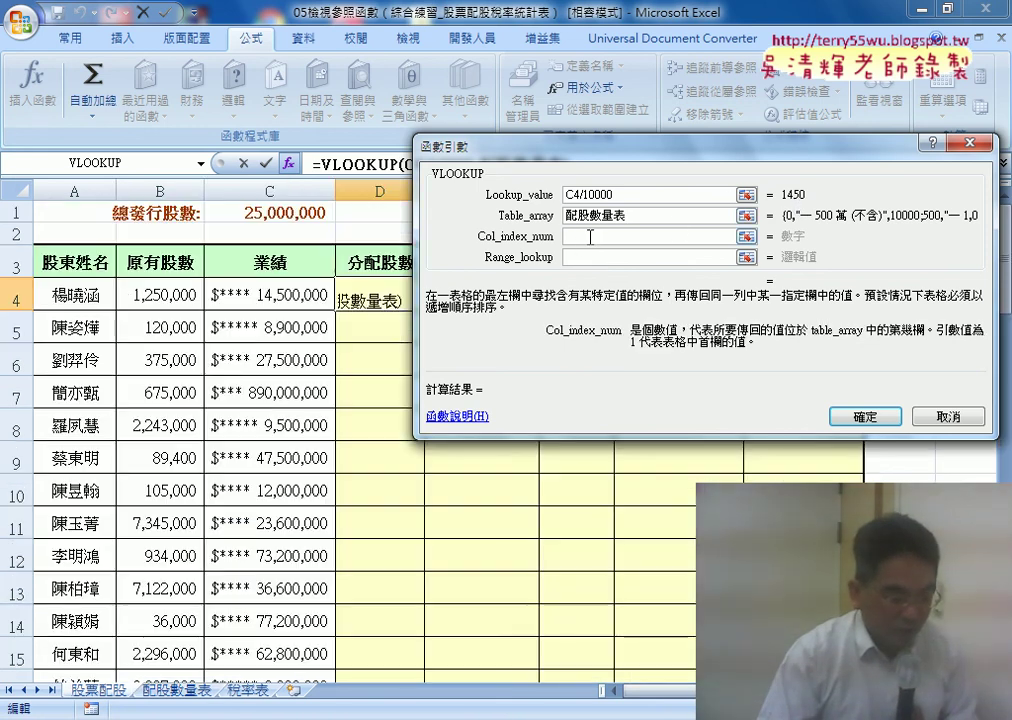
{"action": "left_click", "coordinate": [642, 217]}
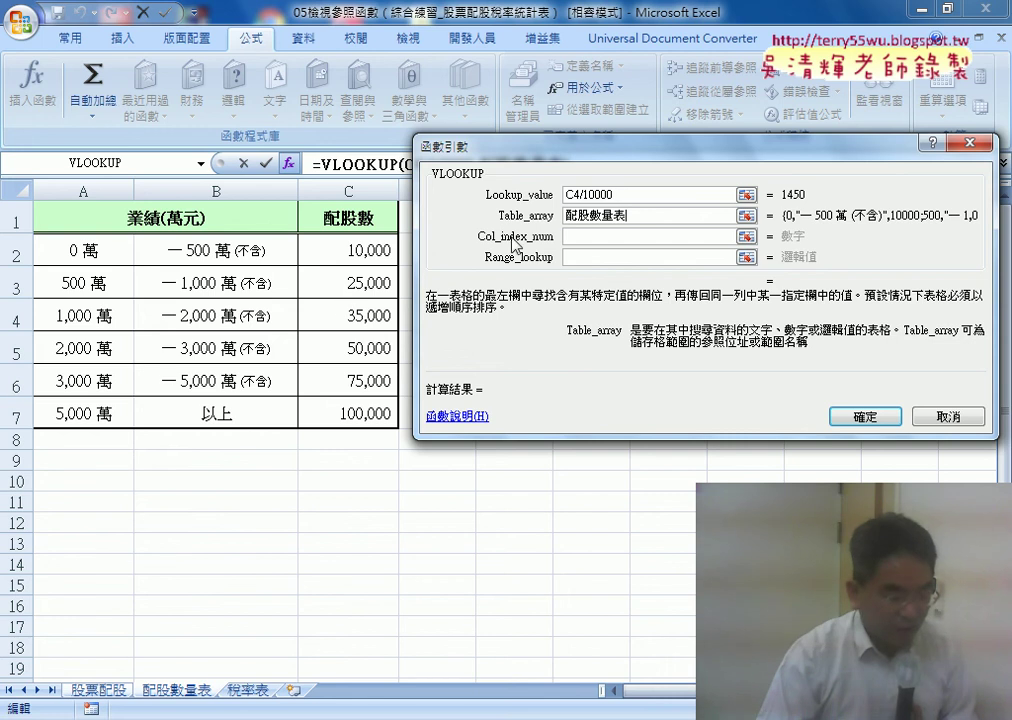
Enter 3 as the column index and 1 for approximate match, yielding 35,000
{"action": "left_click", "coordinate": [580, 237]}
{"action": "type", "text": "3"}
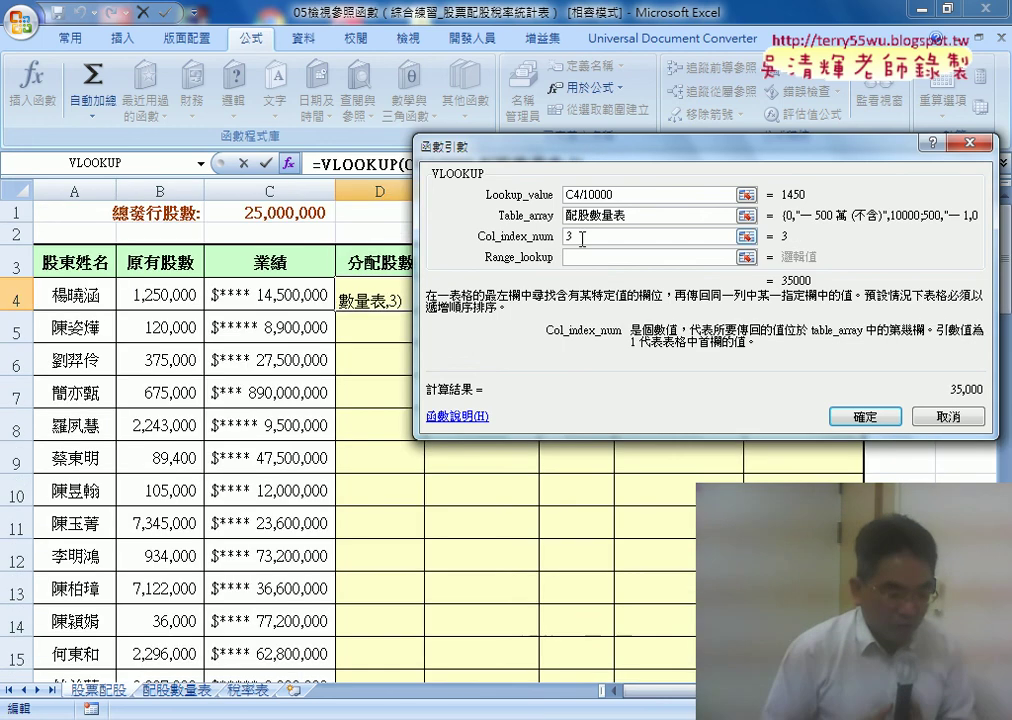
{"action": "left_click", "coordinate": [585, 259]}
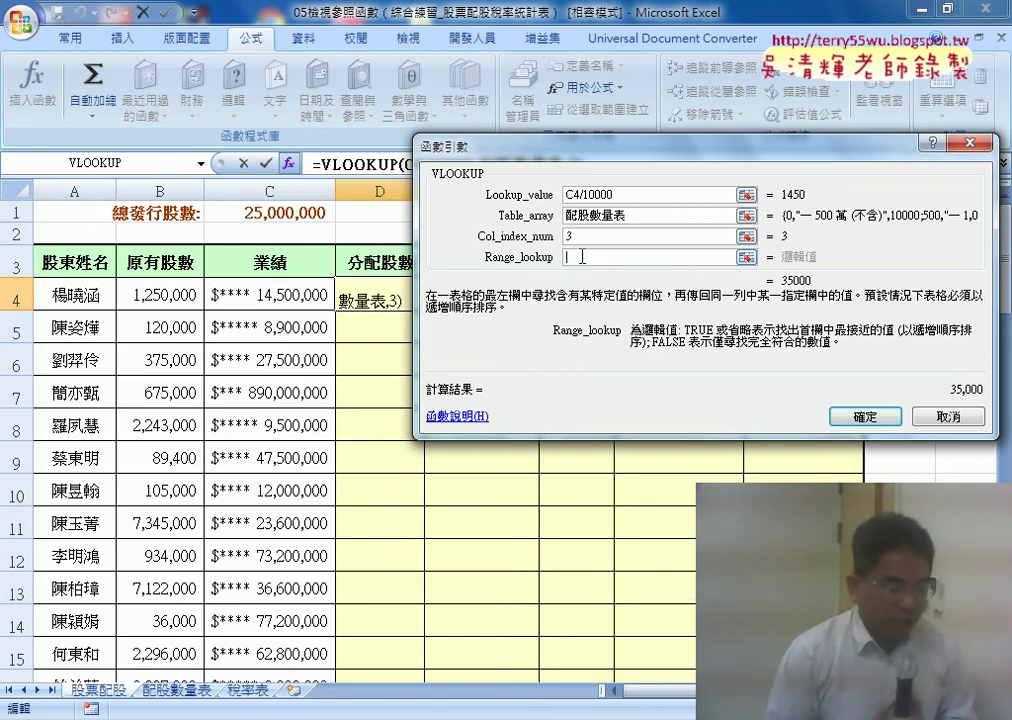
{"action": "left_click", "coordinate": [634, 214]}
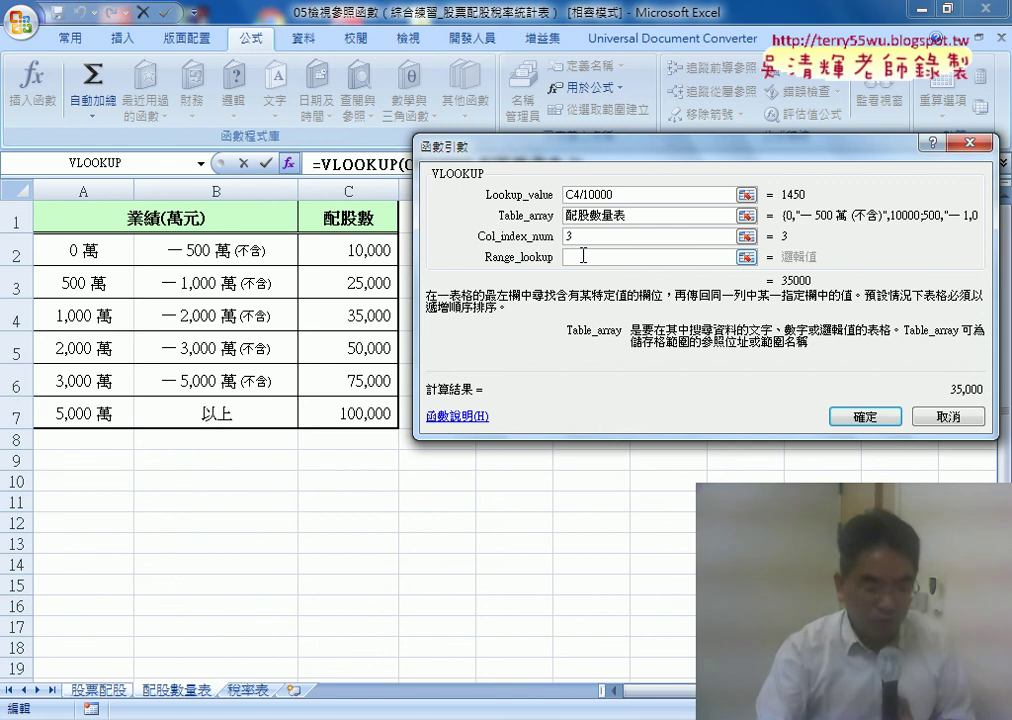
{"action": "left_click", "coordinate": [590, 258]}
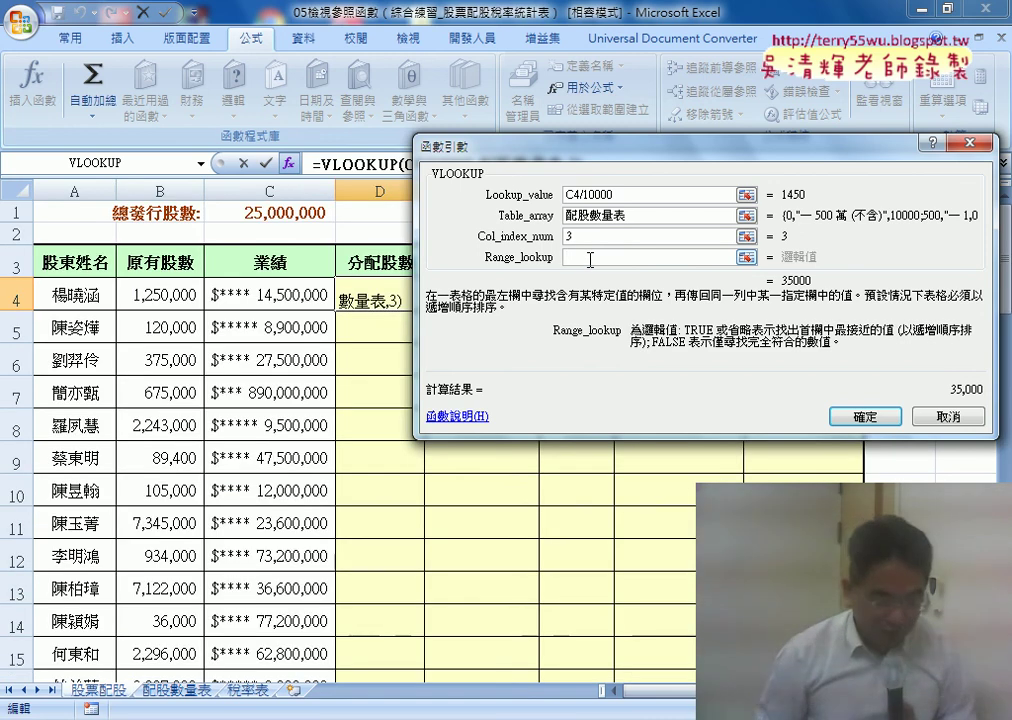
{"action": "type", "text": "1"}
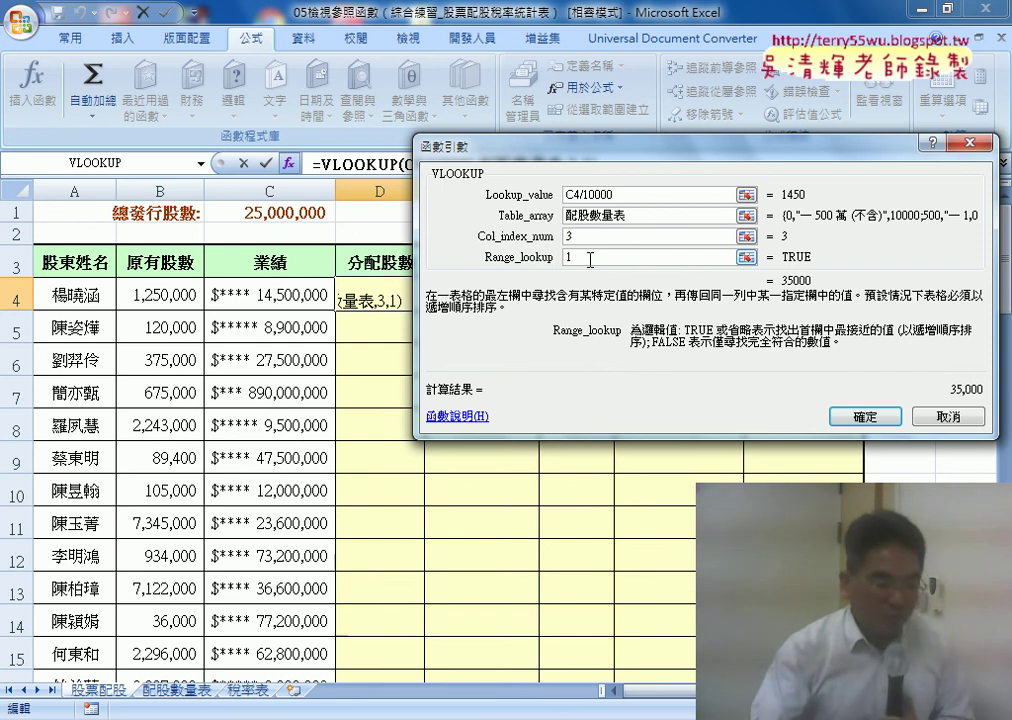
{"action": "left_click", "coordinate": [629, 195]}
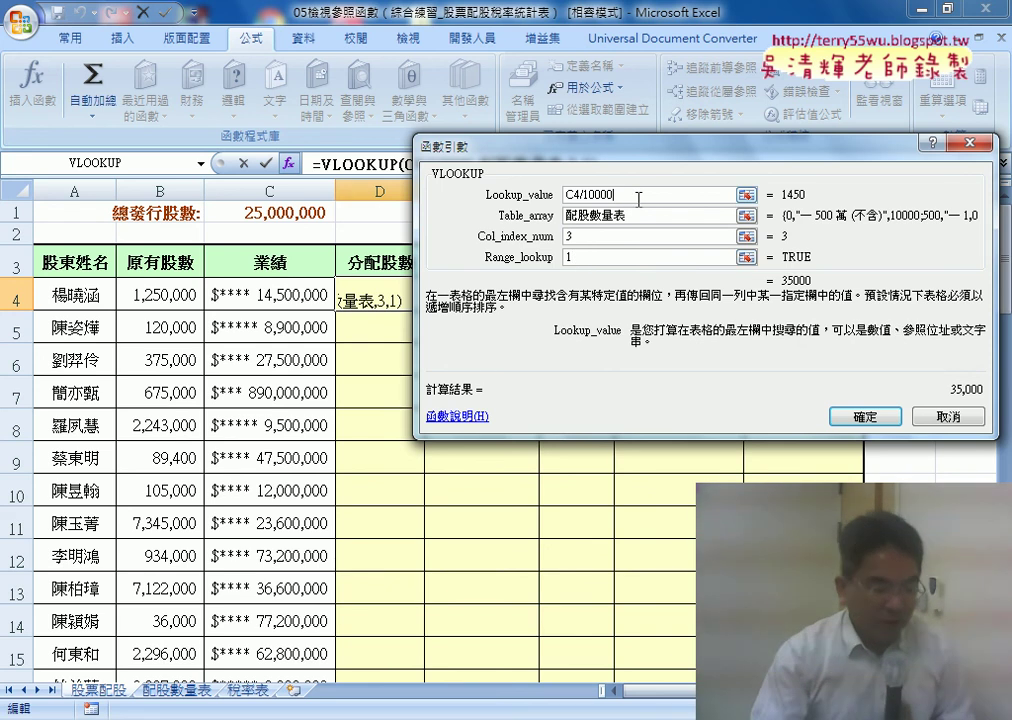
{"action": "left_click", "coordinate": [640, 216]}
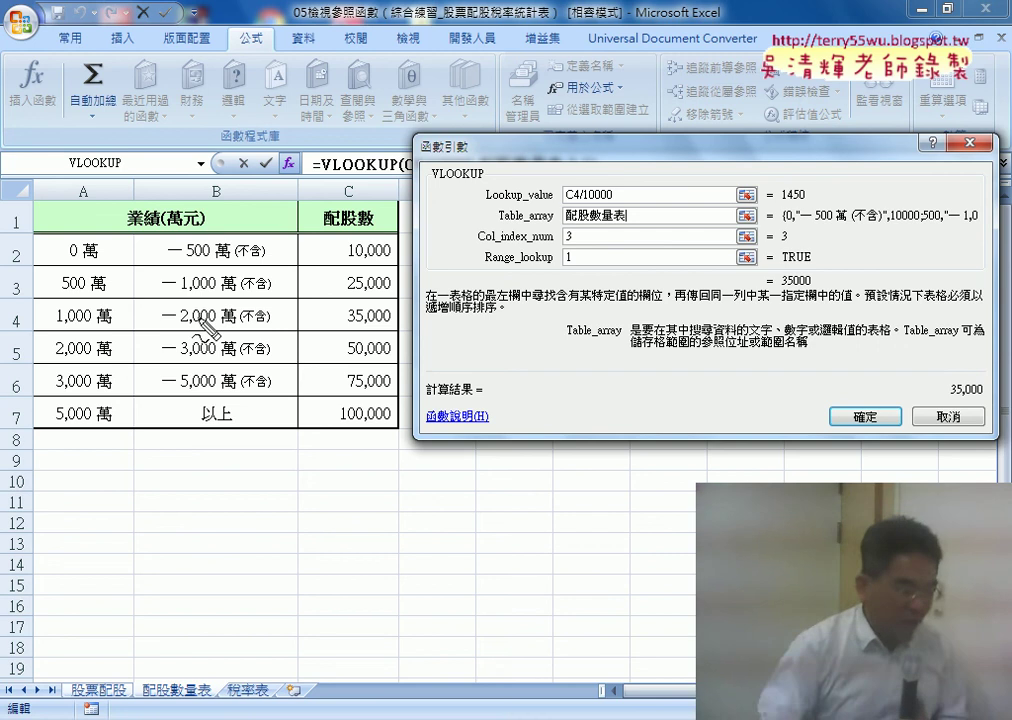
Annotate how 1450 falls in the 1,000 萬 tier below 2,000 萬, returning 35,000, then clear the ink
{"action": "left_click_drag", "start_coordinate": [80, 300], "coordinate": [112, 320]}
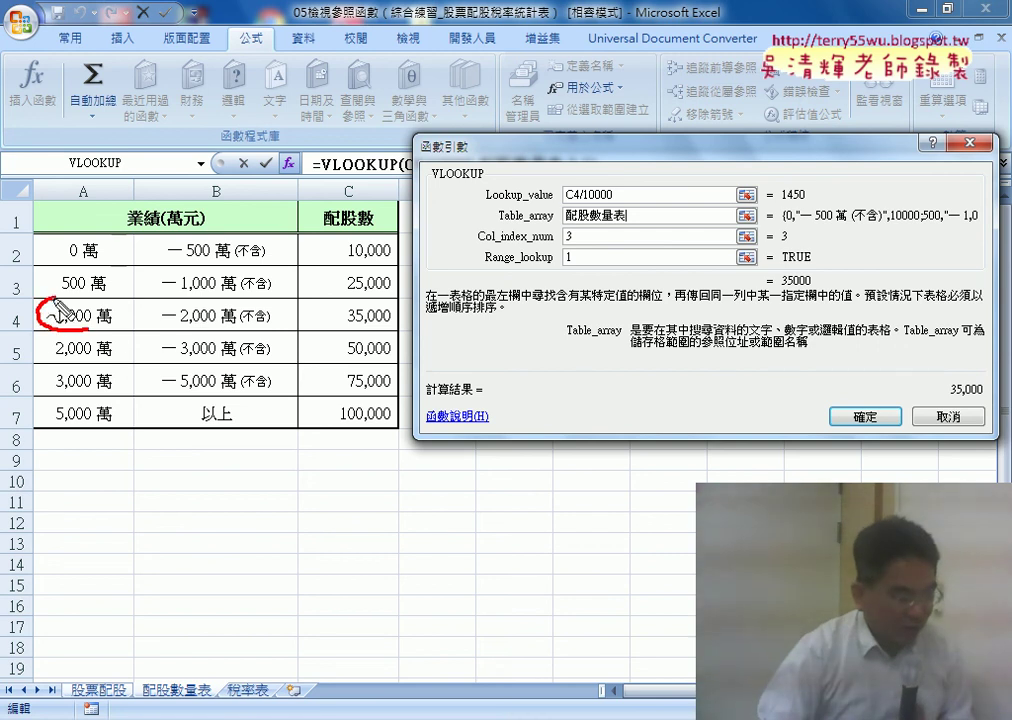
{"action": "left_click_drag", "start_coordinate": [370, 300], "coordinate": [395, 308]}
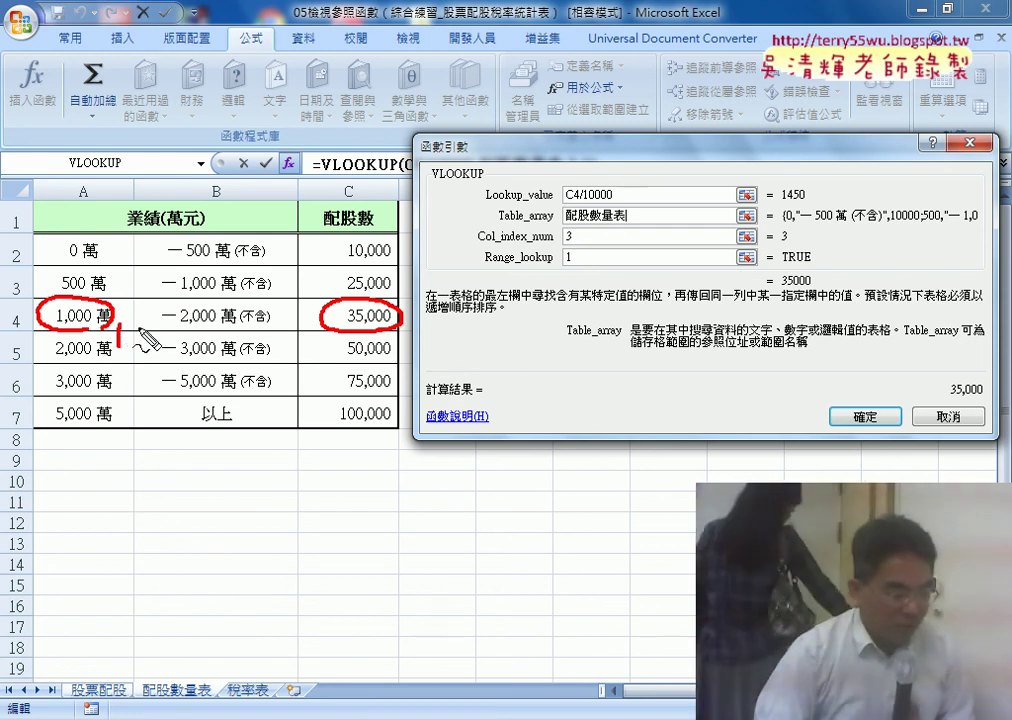
{"action": "mouse_move", "coordinate": [117, 325]}
{"action": "left_mouse_down"}
{"action": "mouse_move", "coordinate": [150, 345]}
{"action": "mouse_move", "coordinate": [172, 330]}
{"action": "left_mouse_up"}
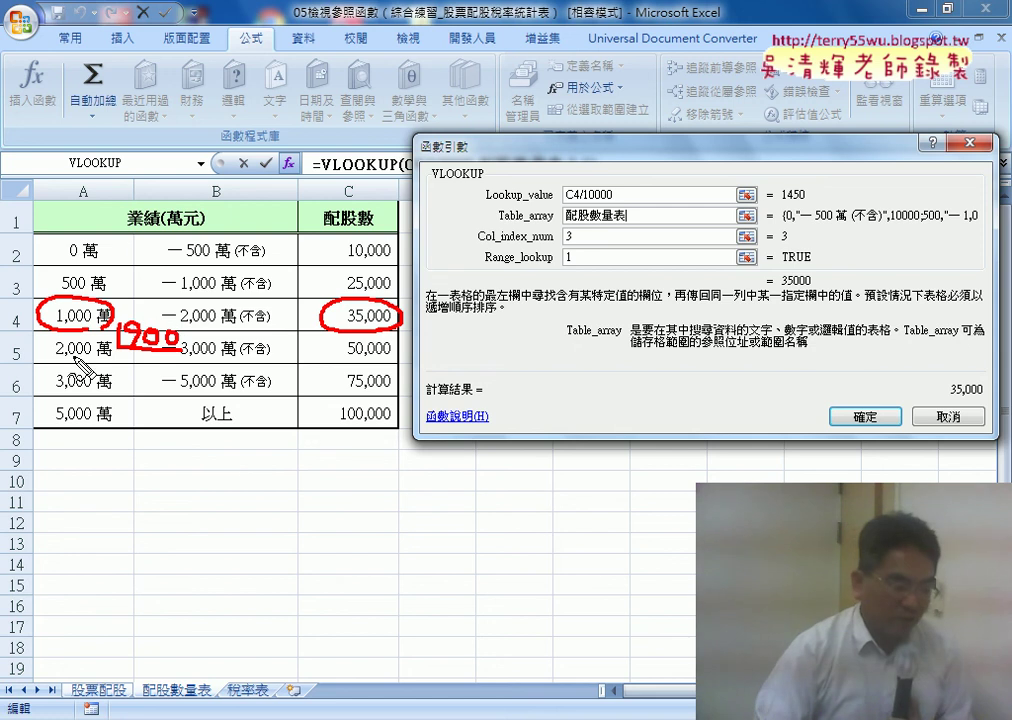
{"action": "left_click_drag", "start_coordinate": [48, 362], "coordinate": [136, 362]}
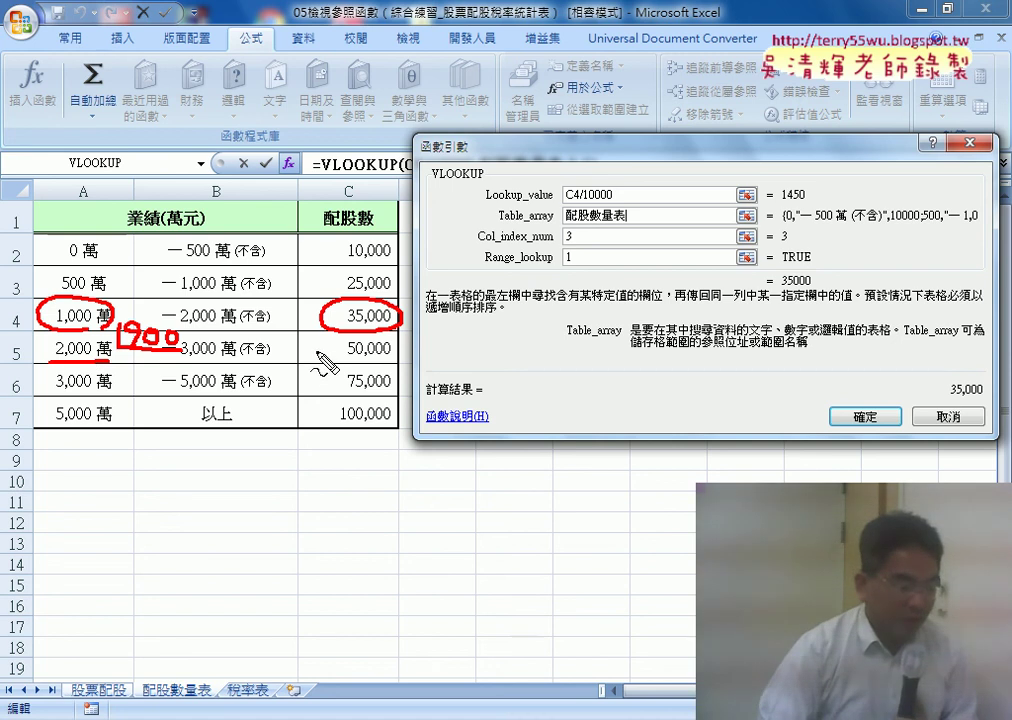
{"action": "left_click_drag", "start_coordinate": [163, 326], "coordinate": [318, 313]}
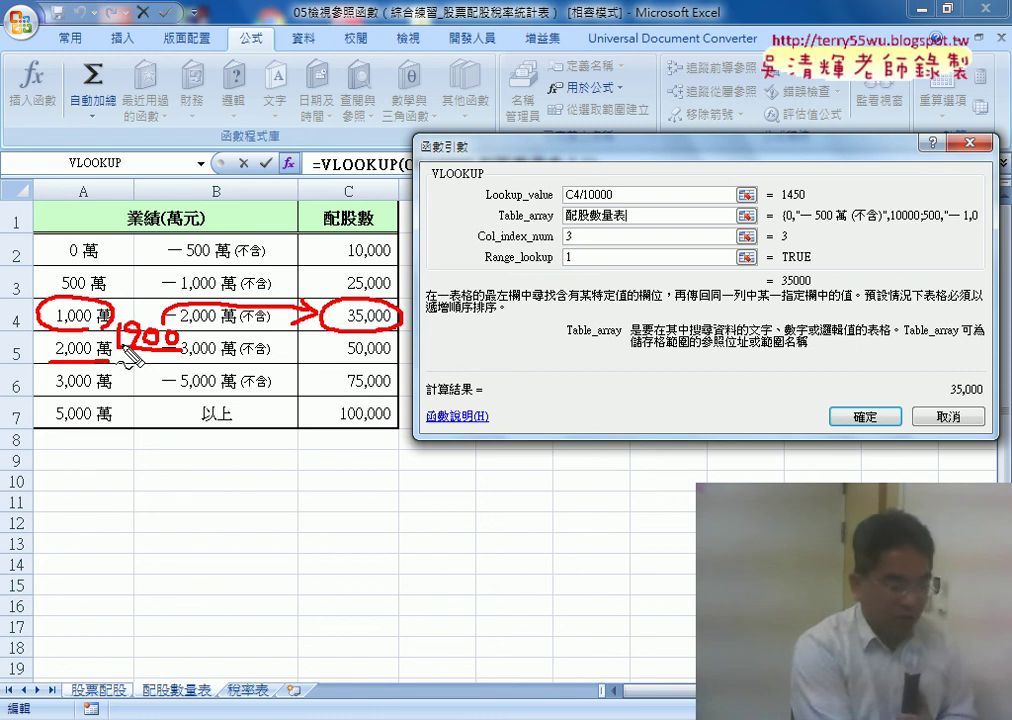
{"action": "key", "text": "Escape"}
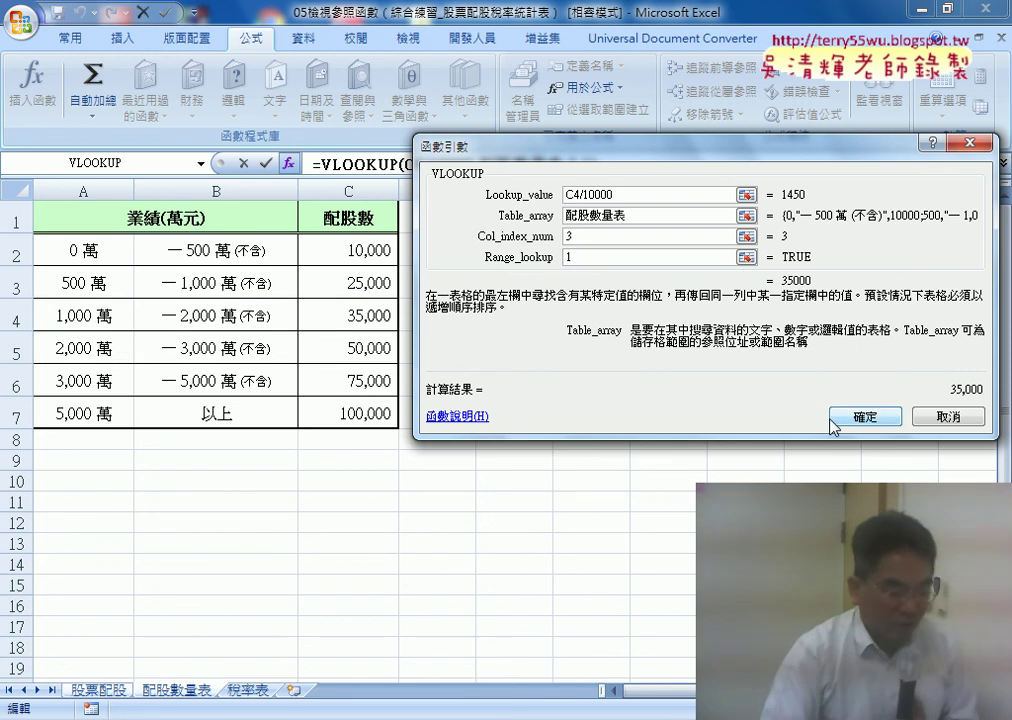
Commit the D4 VLOOKUP and fill it down the 分配股數 column (25,000, 50,000, 100,000…)
{"action": "left_click", "coordinate": [860, 417]}
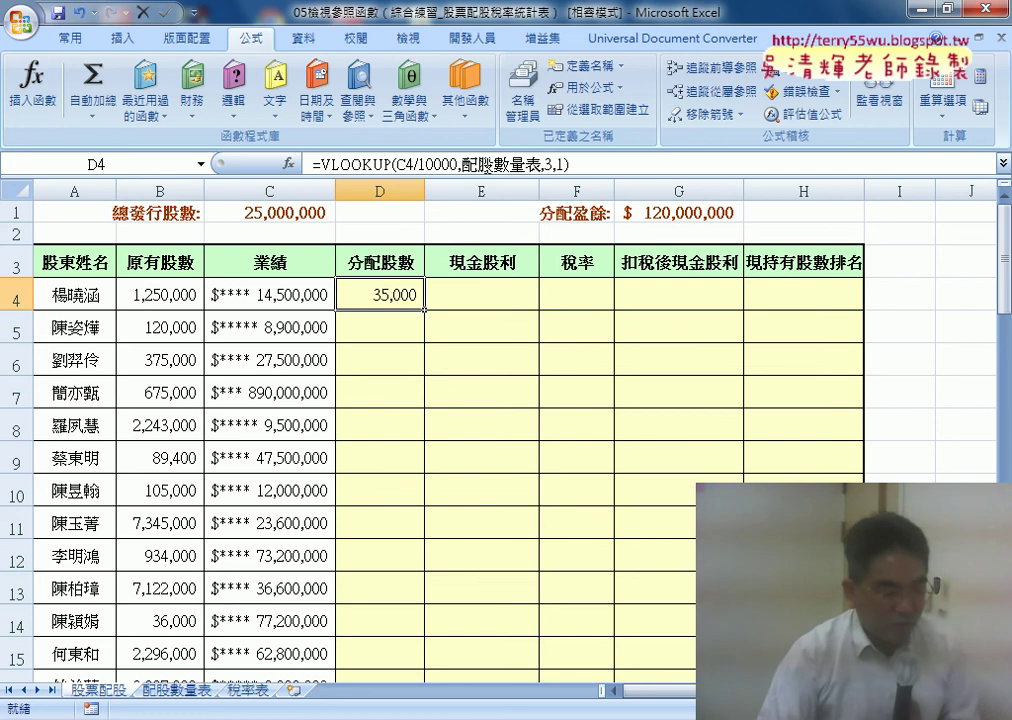
{"action": "left_click_drag", "start_coordinate": [462, 164], "coordinate": [524, 164]}
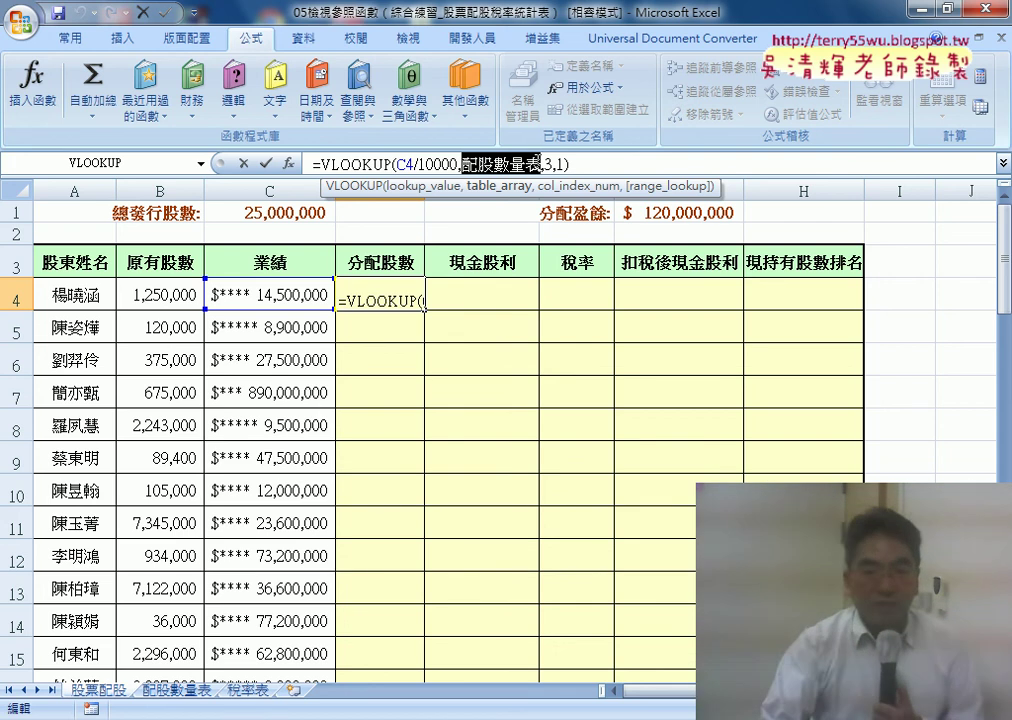
{"action": "left_click", "coordinate": [265, 163]}
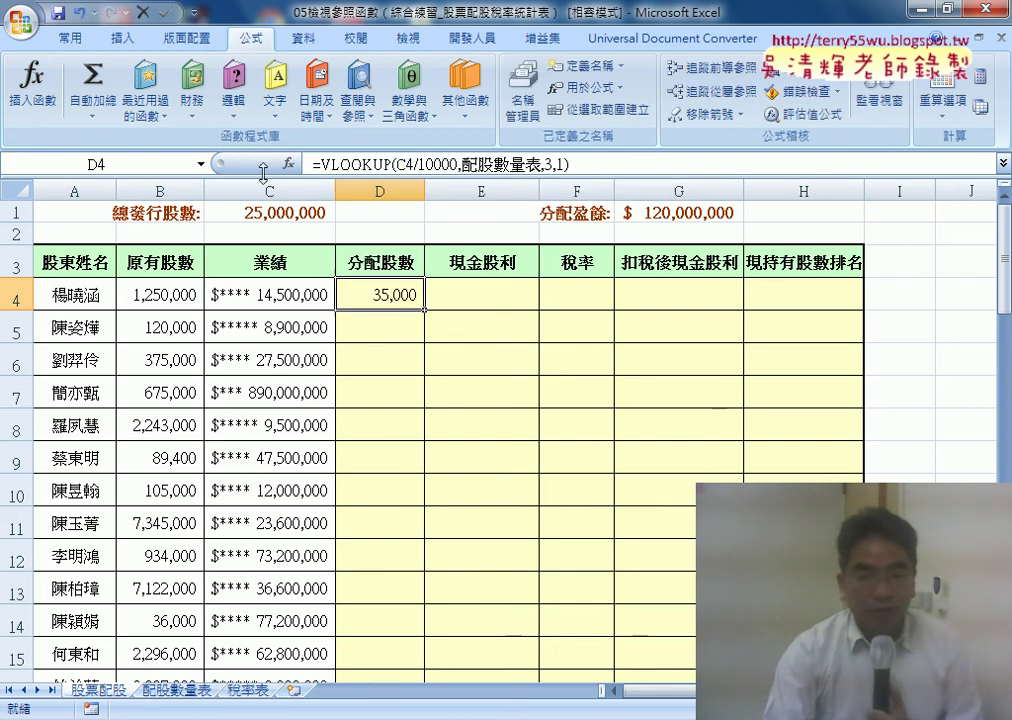
{"action": "double_click", "coordinate": [424, 310]}
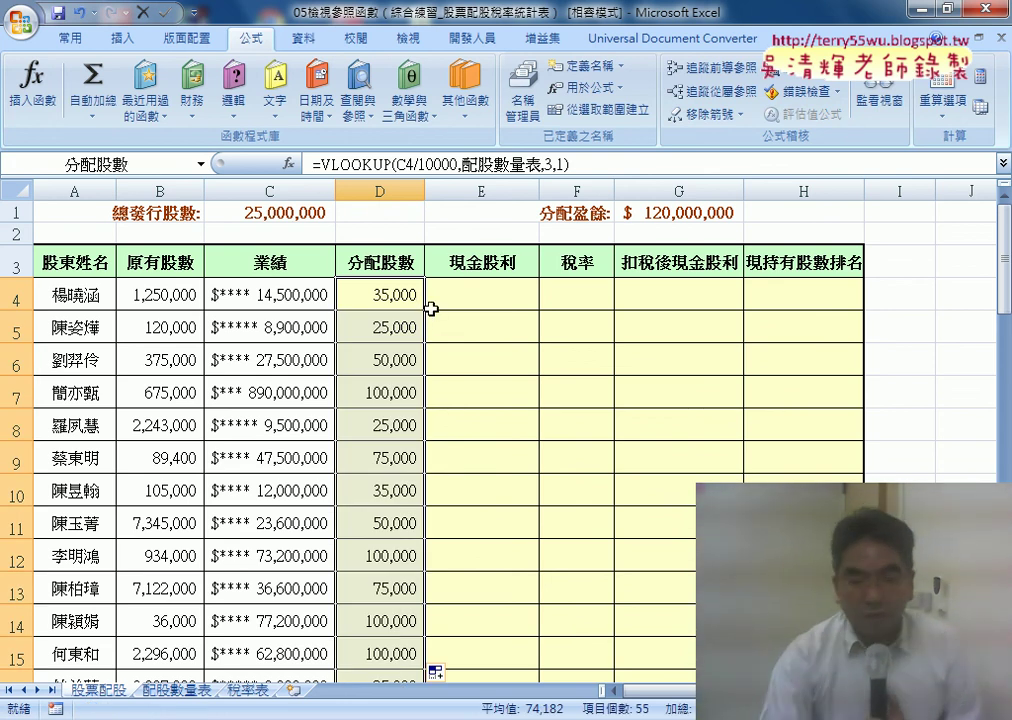
{"action": "left_click", "coordinate": [274, 333]}
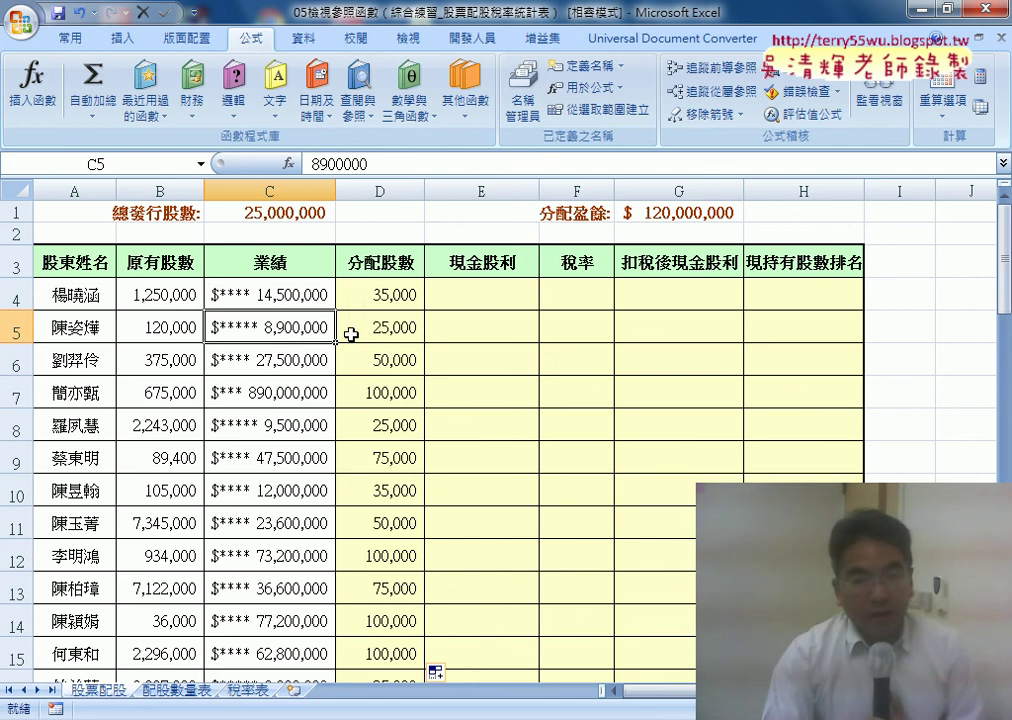
{"action": "left_click", "coordinate": [385, 329]}
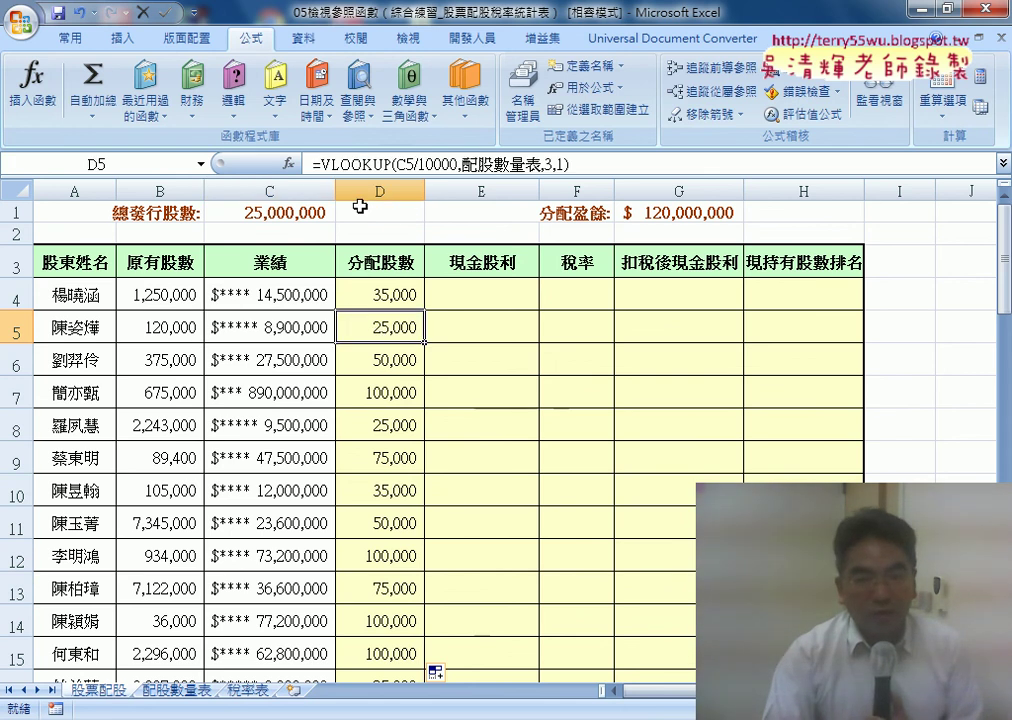
{"action": "left_click", "coordinate": [352, 163]}
{"action": "left_click", "coordinate": [291, 166]}
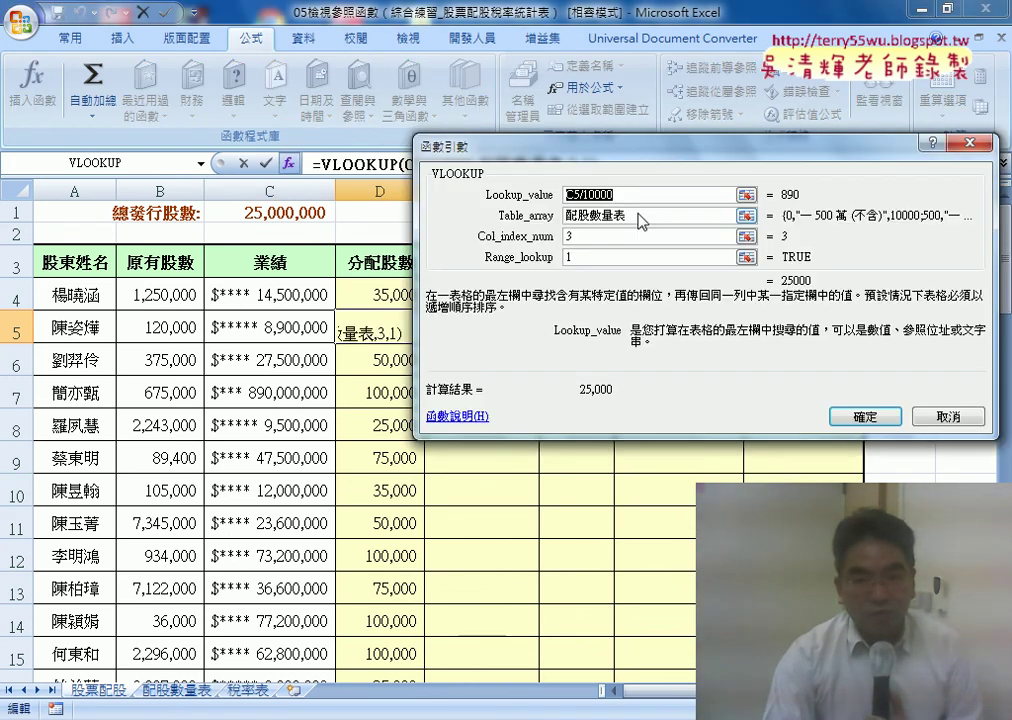
{"action": "left_click", "coordinate": [641, 221]}
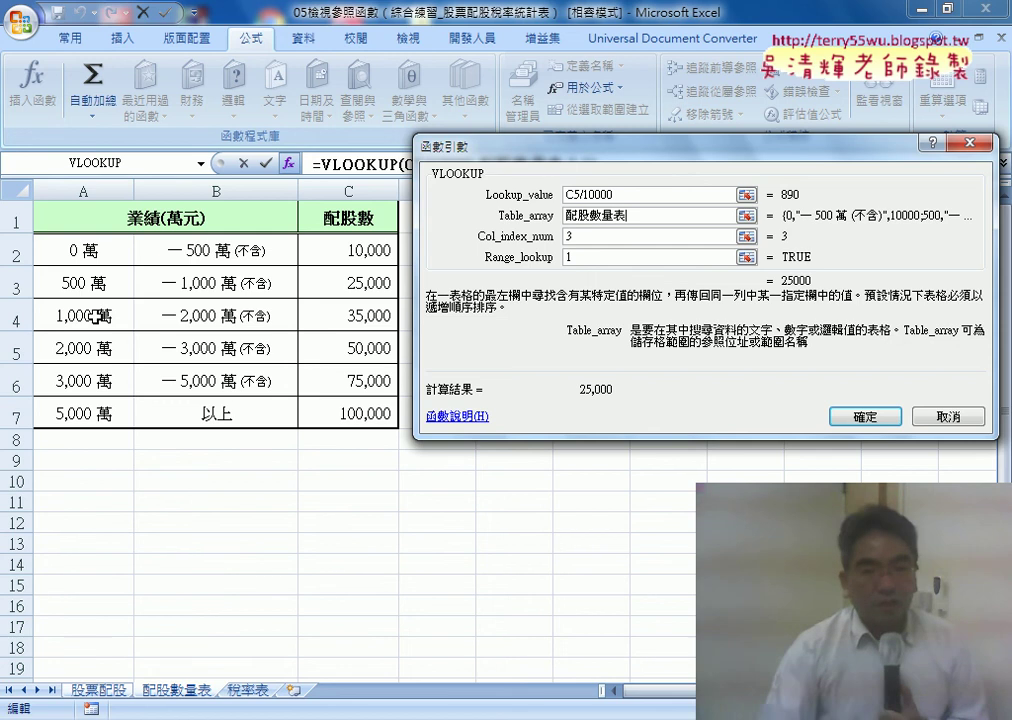
{"action": "left_click", "coordinate": [865, 416]}
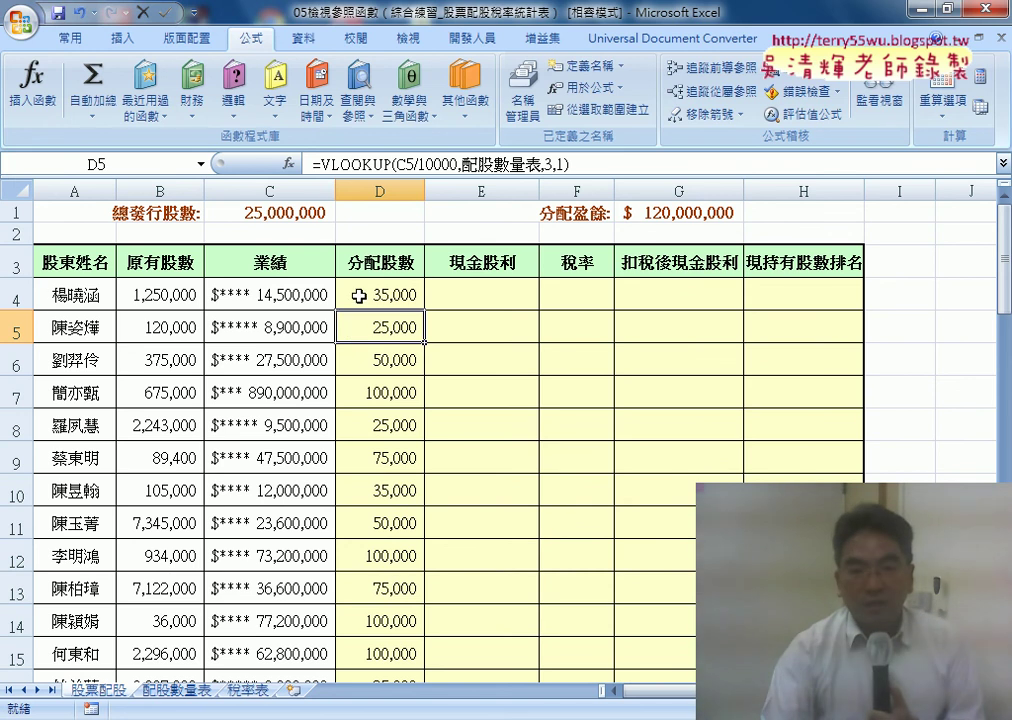
{"action": "left_click", "coordinate": [358, 295]}
{"action": "left_click", "coordinate": [326, 163]}
{"action": "left_click", "coordinate": [288, 162]}
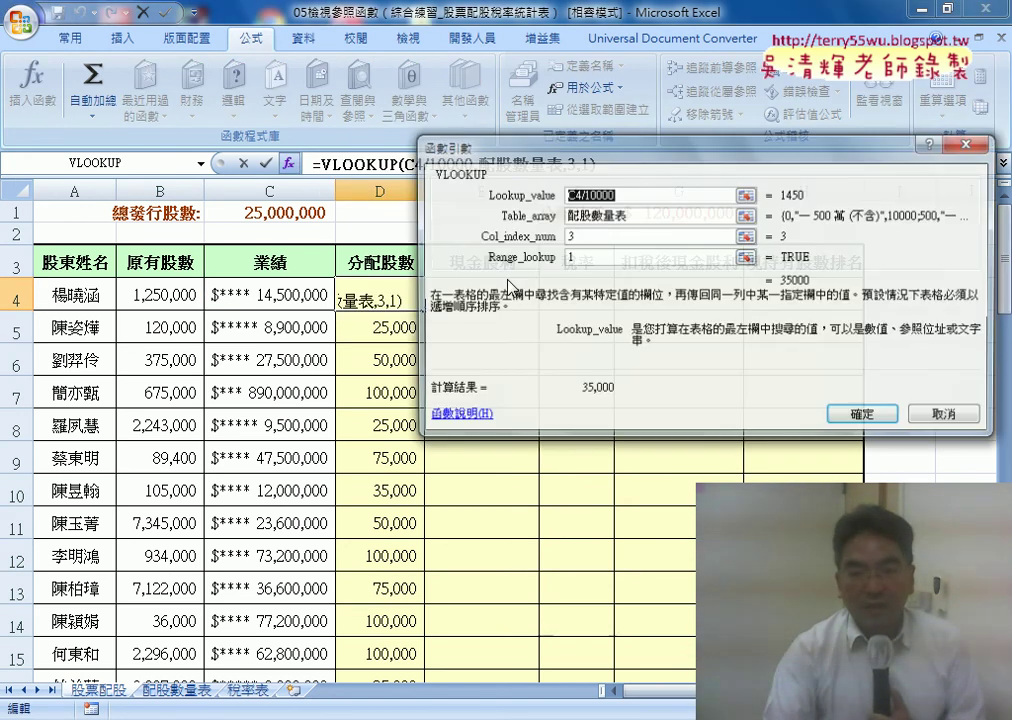
{"action": "left_click", "coordinate": [568, 258]}
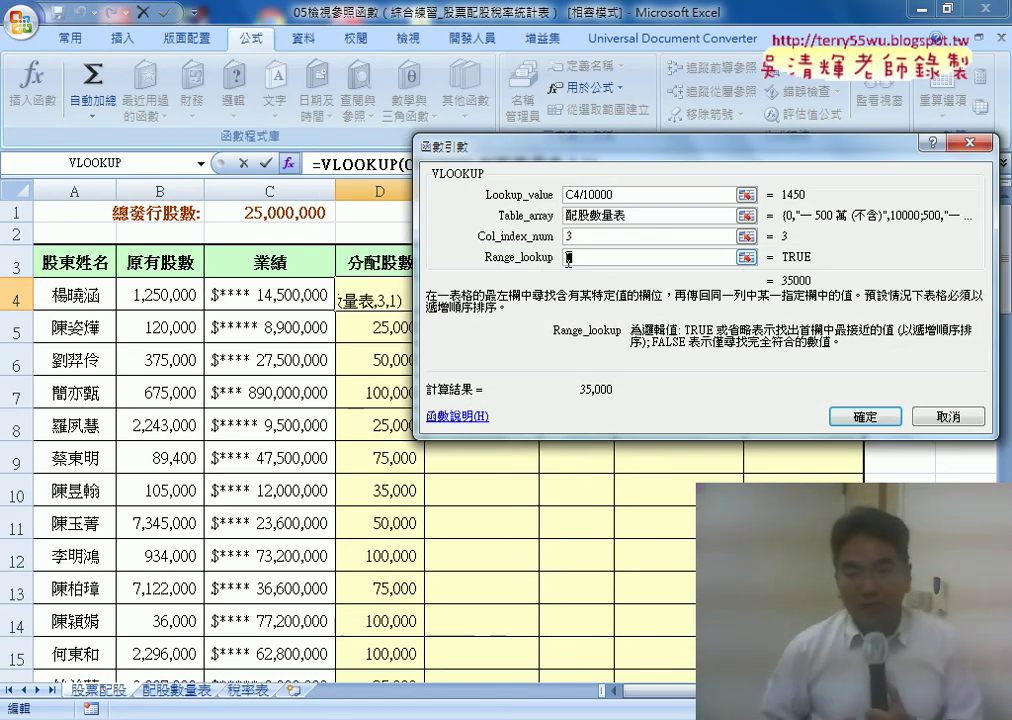
{"action": "type", "text": "0"}
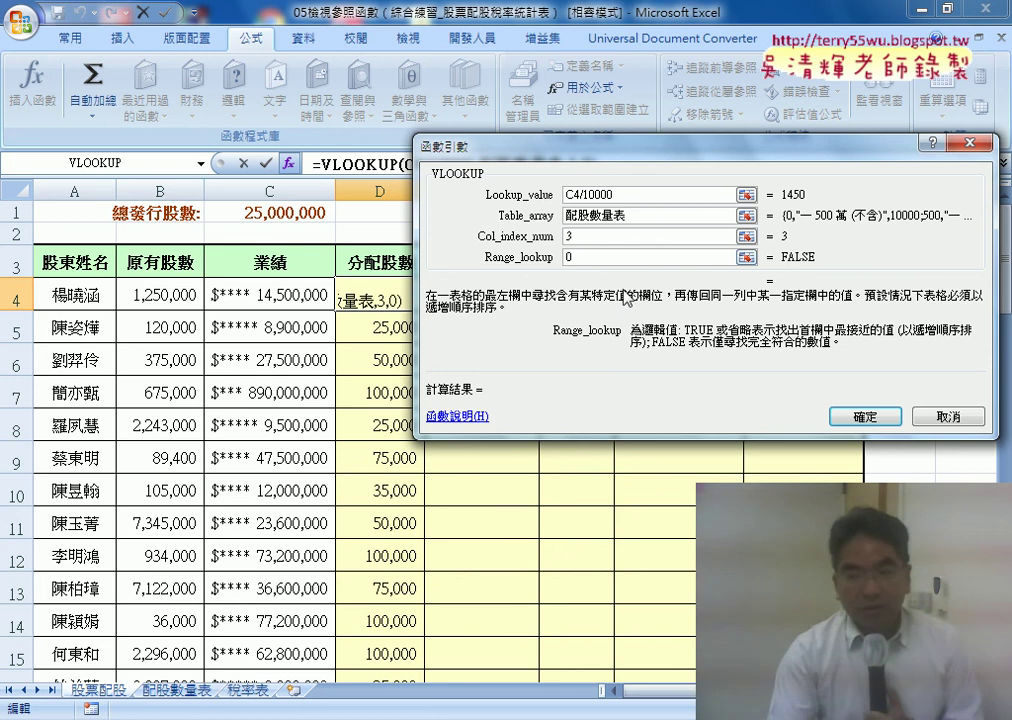
{"action": "left_click", "coordinate": [866, 418]}
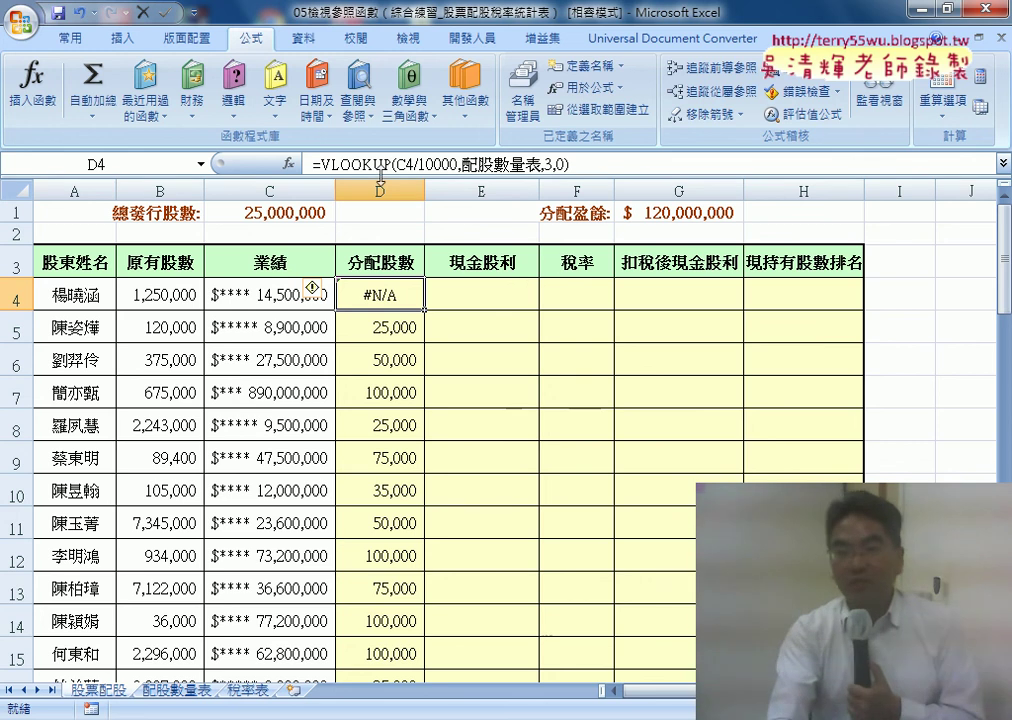
{"action": "left_click", "coordinate": [555, 165]}
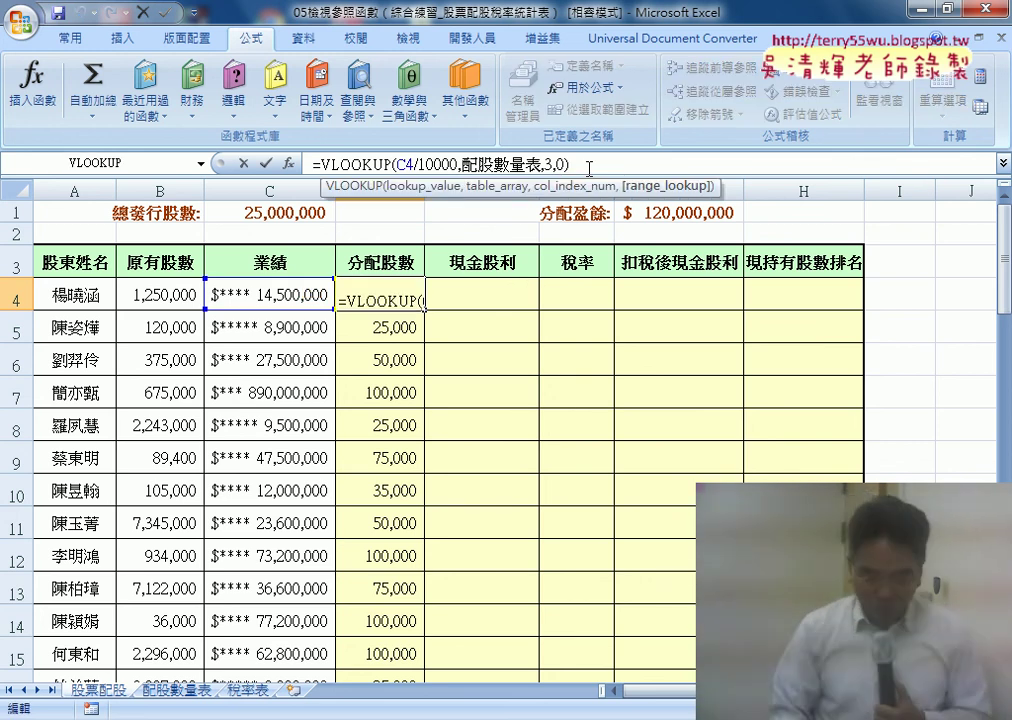
{"action": "key", "text": "Delete"}
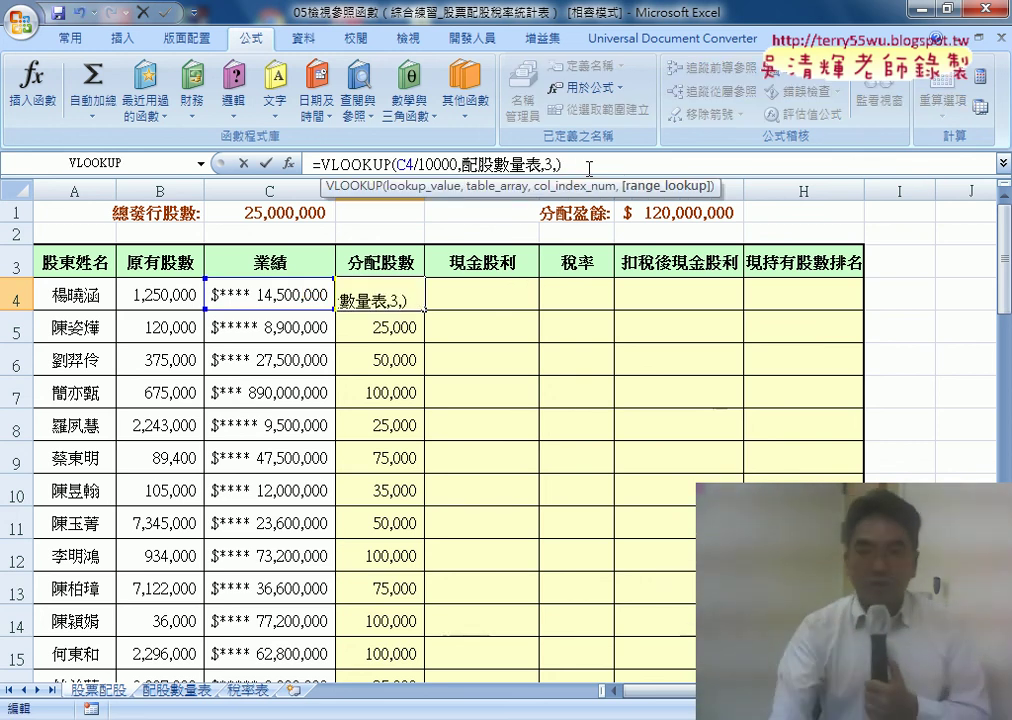
{"action": "type", "text": "1"}
{"action": "left_click", "coordinate": [265, 165]}
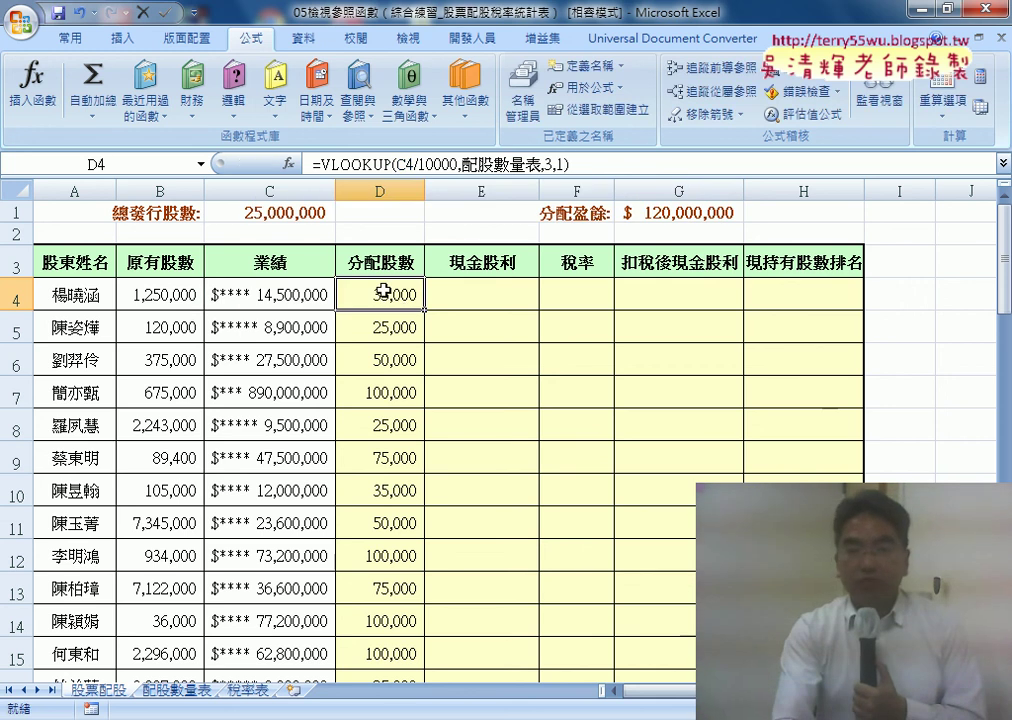
{"action": "left_click", "coordinate": [472, 300]}
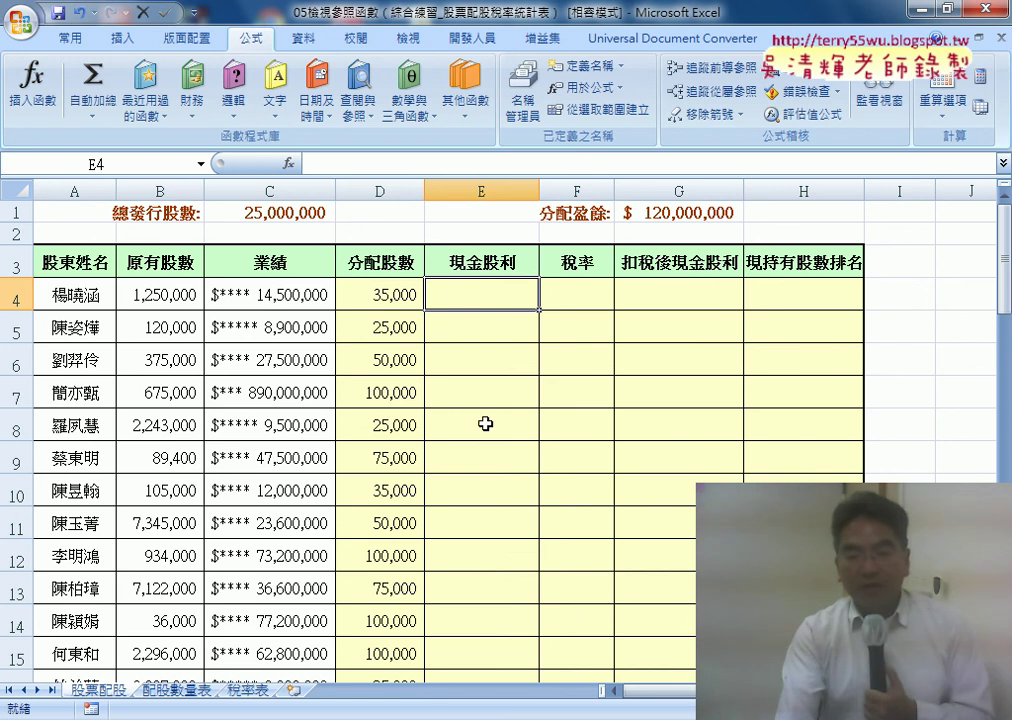
{"action": "mouse_move", "coordinate": [470, 715]}
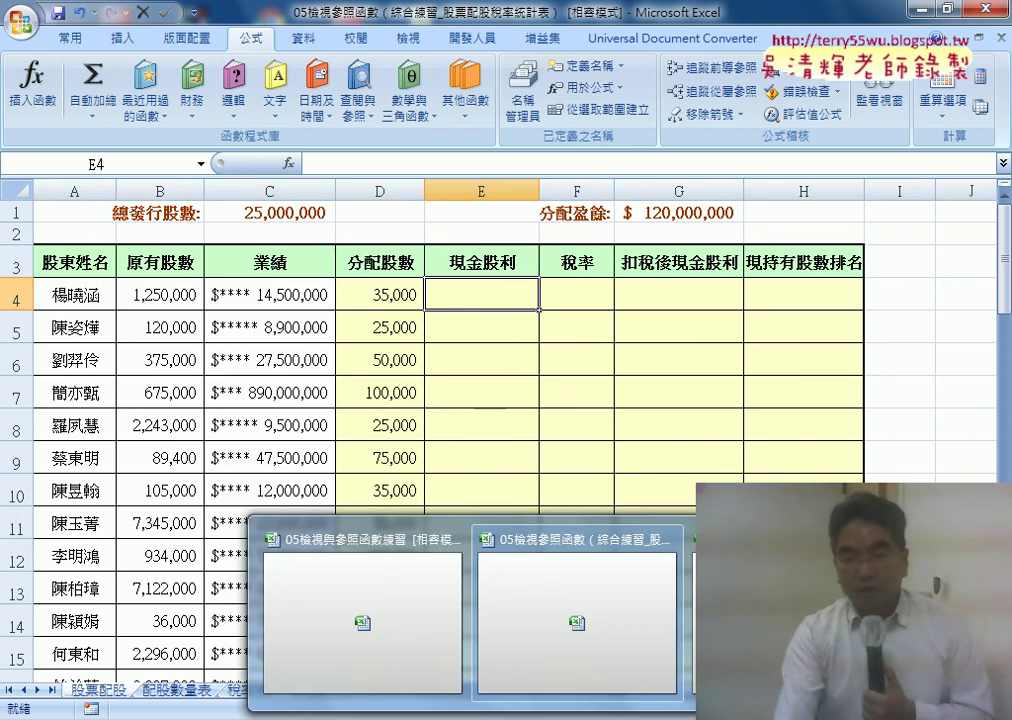
{"action": "left_click", "coordinate": [362, 610]}
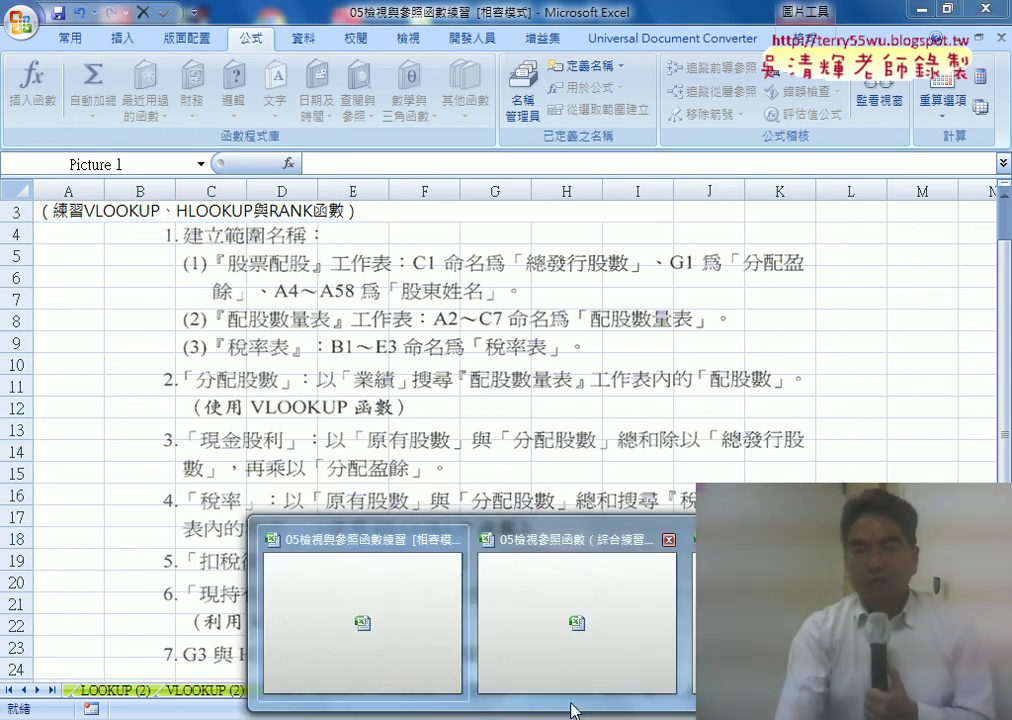
{"action": "left_click", "coordinate": [569, 655]}
{"action": "left_click", "coordinate": [335, 165]}
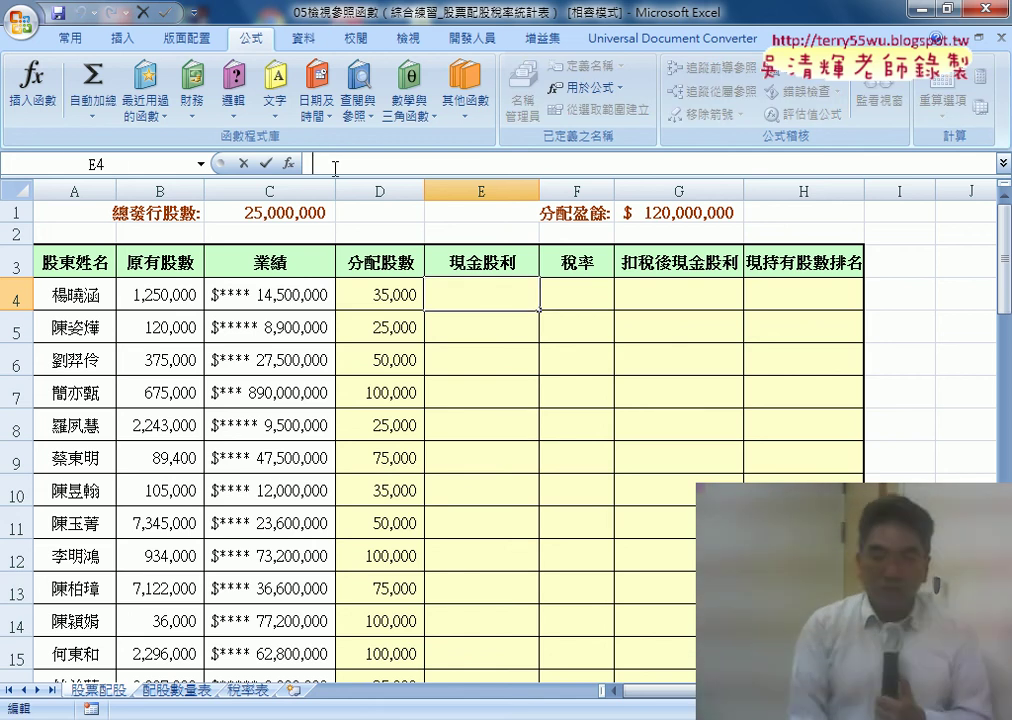
In E4, build =(原有股數+分配股數 from pasted range names
{"action": "type", "text": "="}
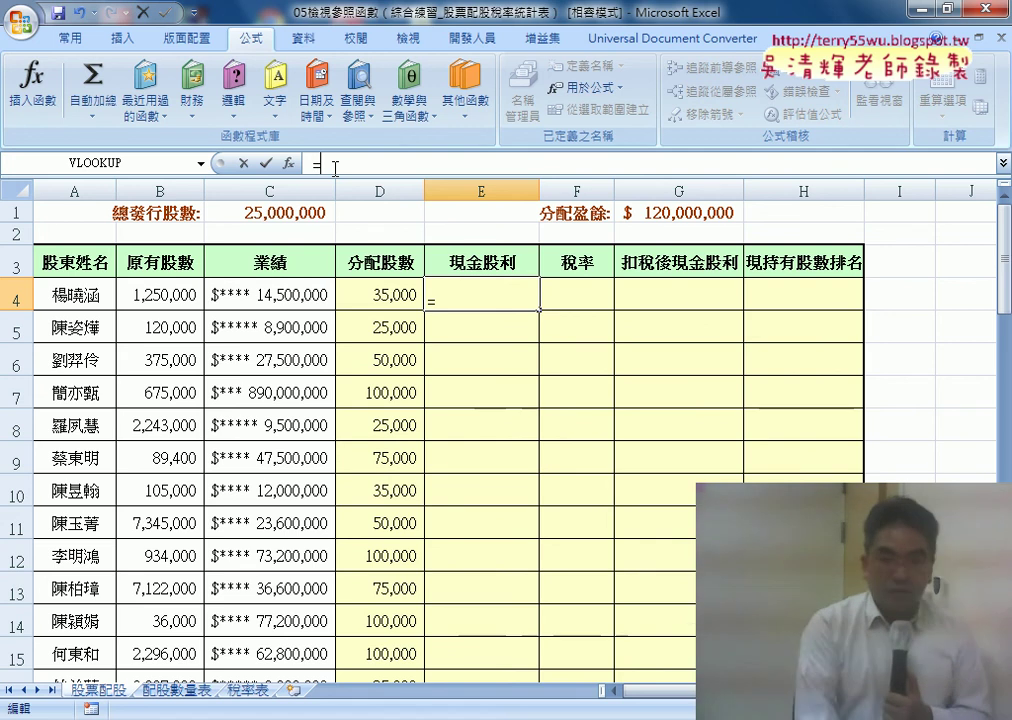
{"action": "key", "text": "F3"}
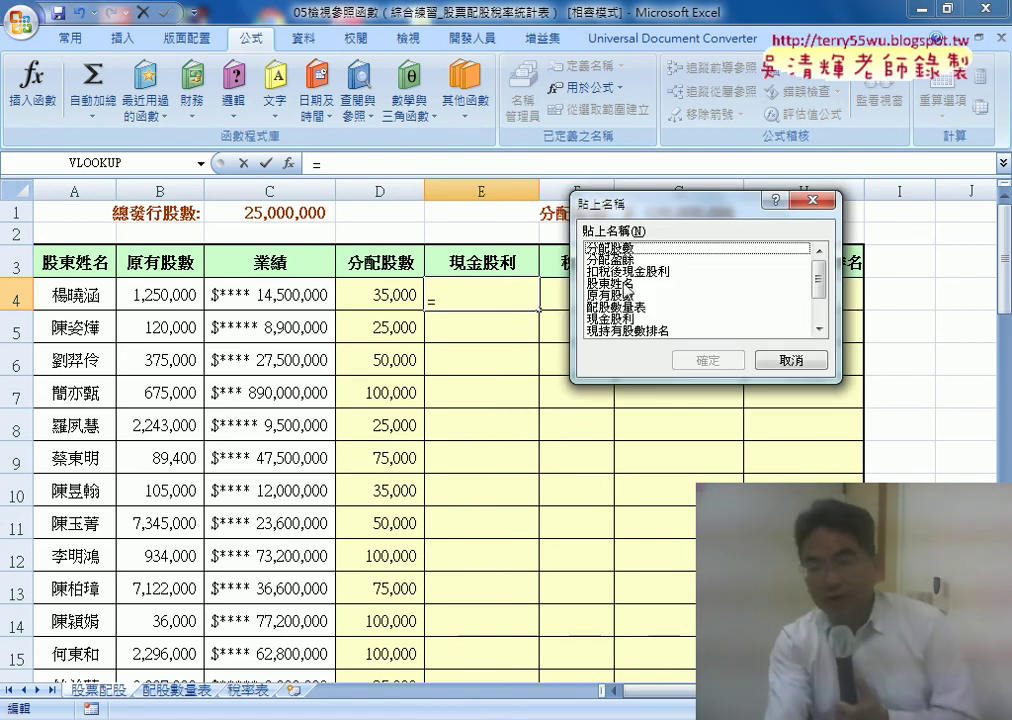
{"action": "left_click", "coordinate": [624, 295]}
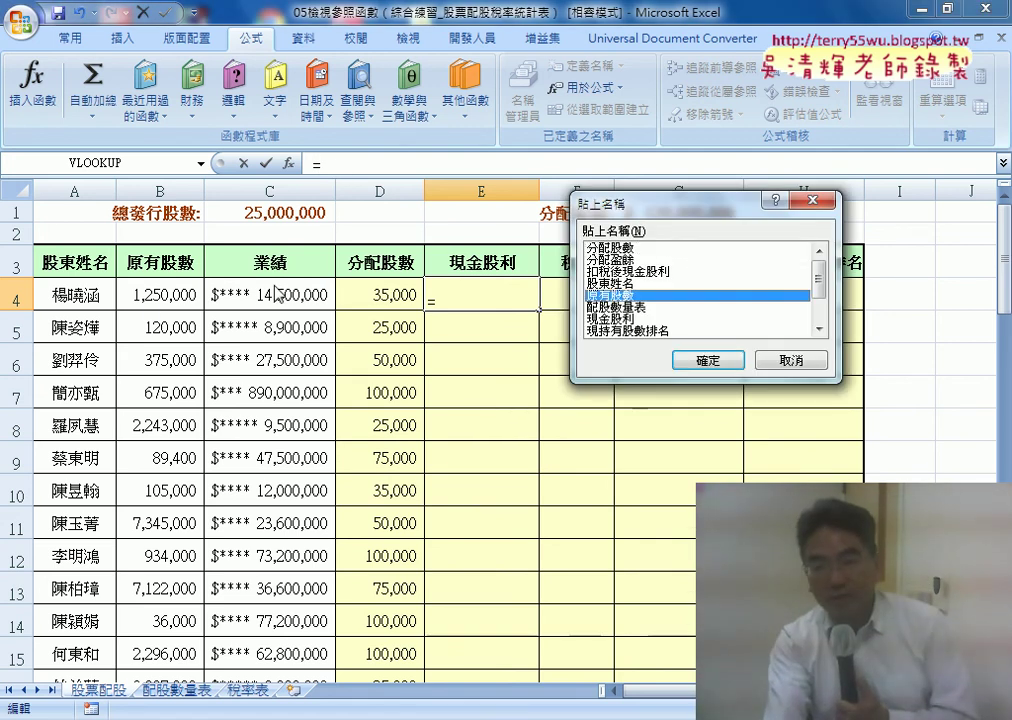
{"action": "left_click", "coordinate": [712, 362]}
{"action": "type", "text": "+"}
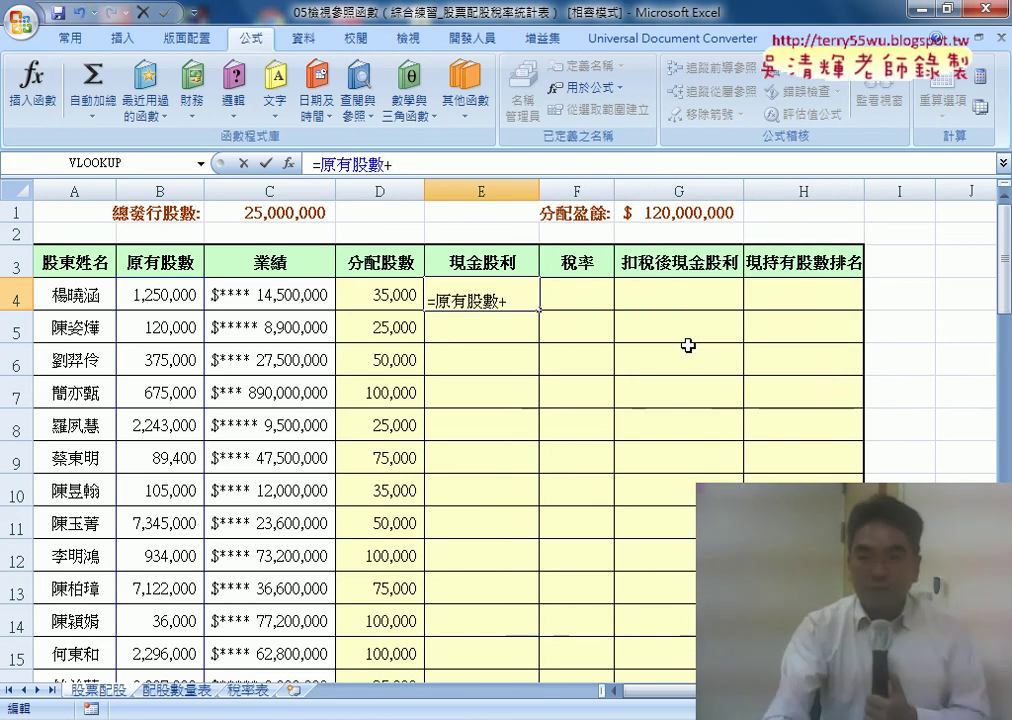
{"action": "key", "text": "F3"}
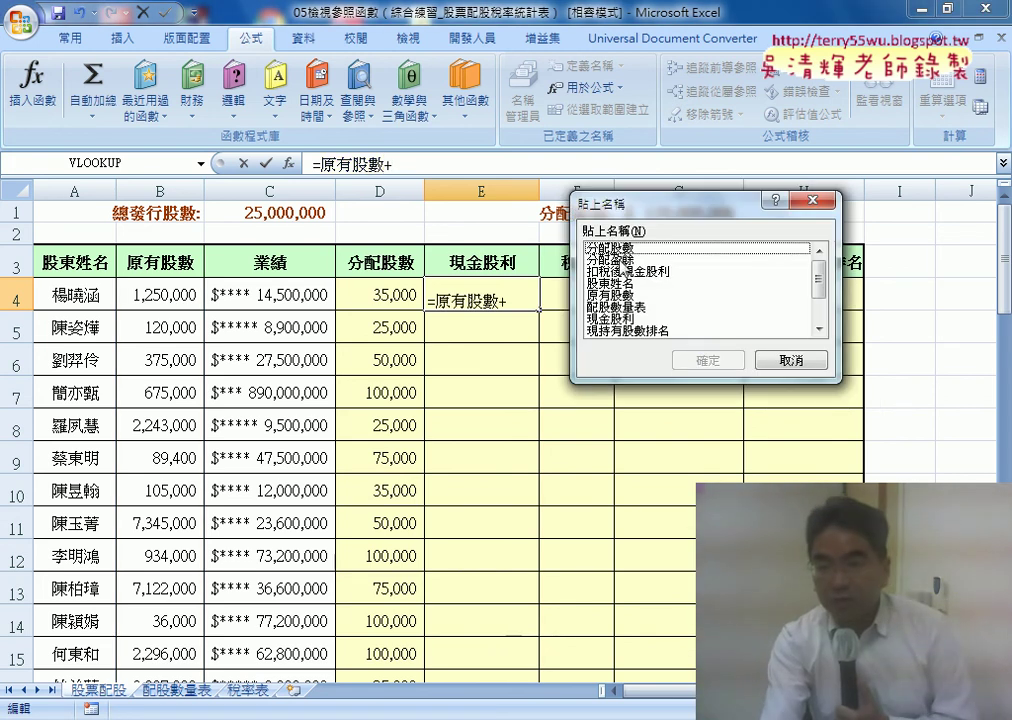
{"action": "left_click", "coordinate": [612, 248]}
{"action": "left_click", "coordinate": [706, 360]}
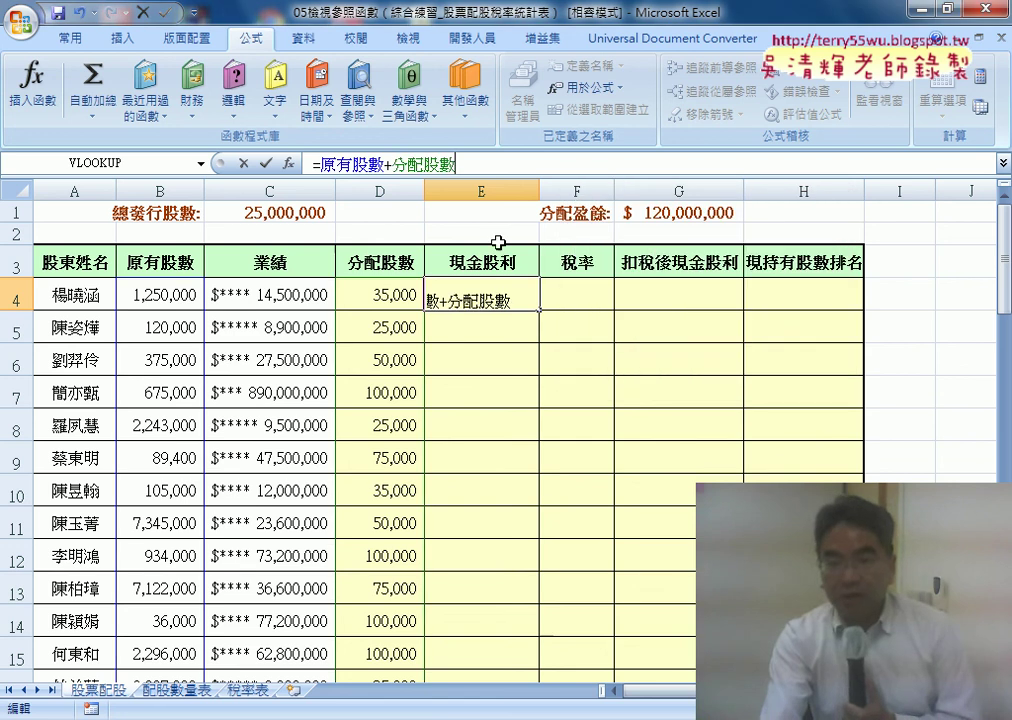
{"action": "left_click", "coordinate": [316, 164]}
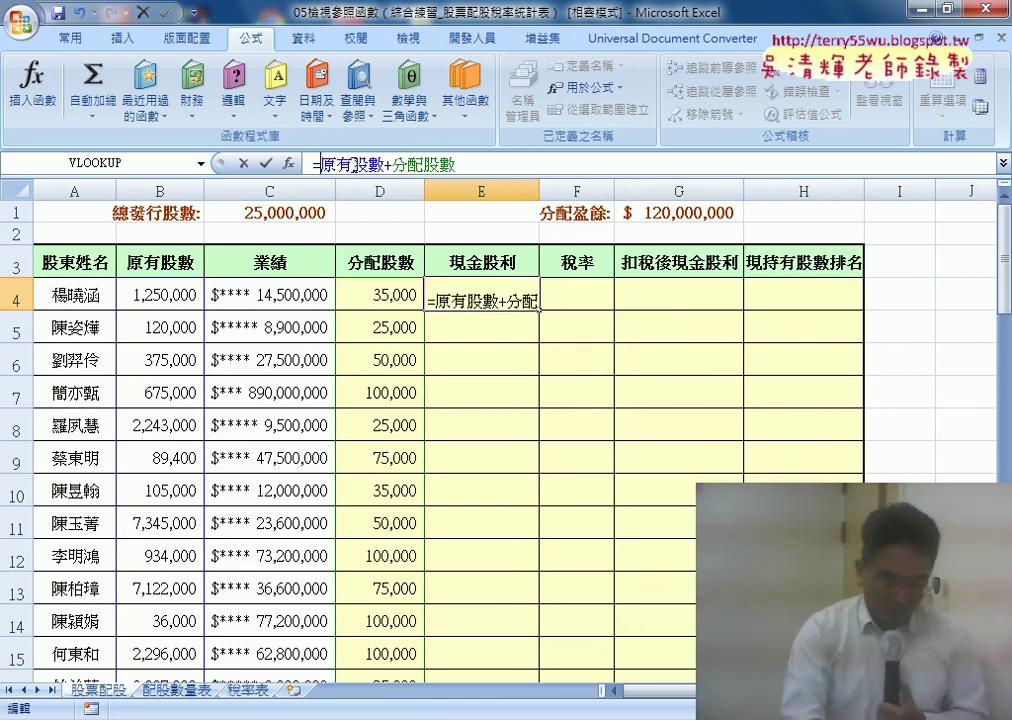
{"action": "type", "text": "("}
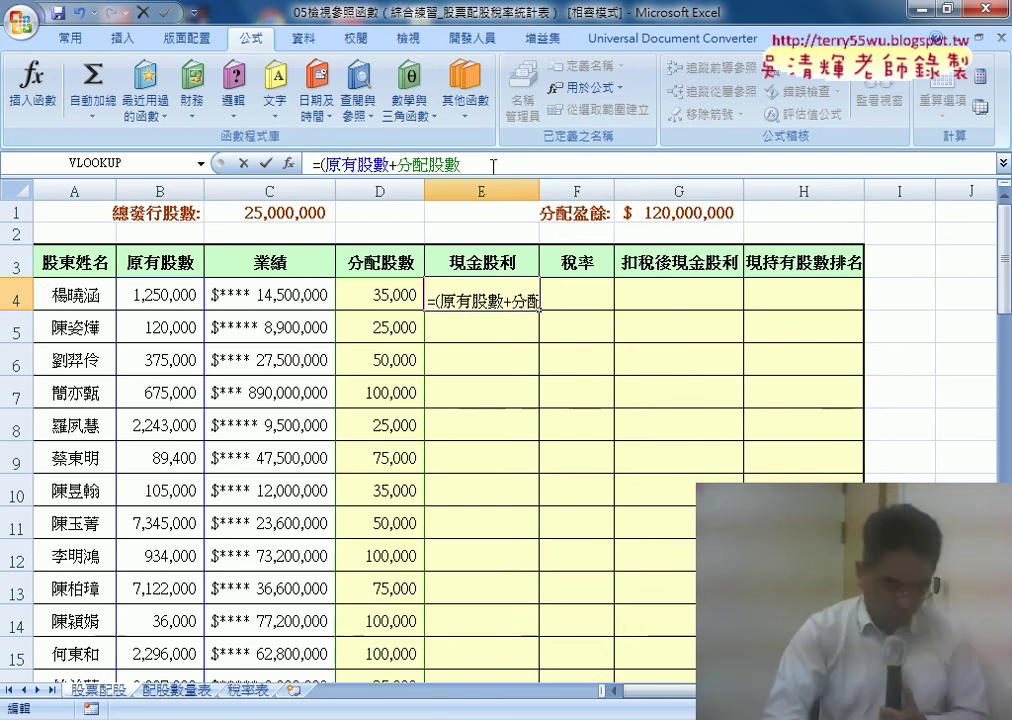
Complete it with /總發行股數*分配盈餘, giving 6,168,000, and fill it down 現金股利
{"action": "left_click", "coordinate": [493, 165]}
{"action": "type", "text": ")"}
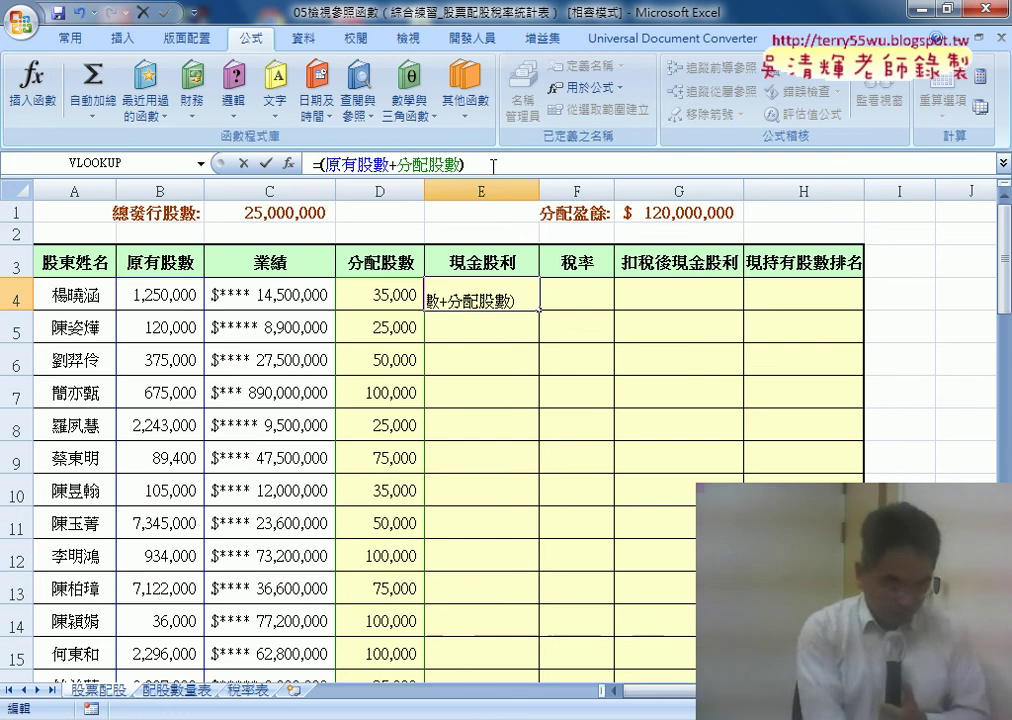
{"action": "type", "text": "/"}
{"action": "key", "text": "F3"}
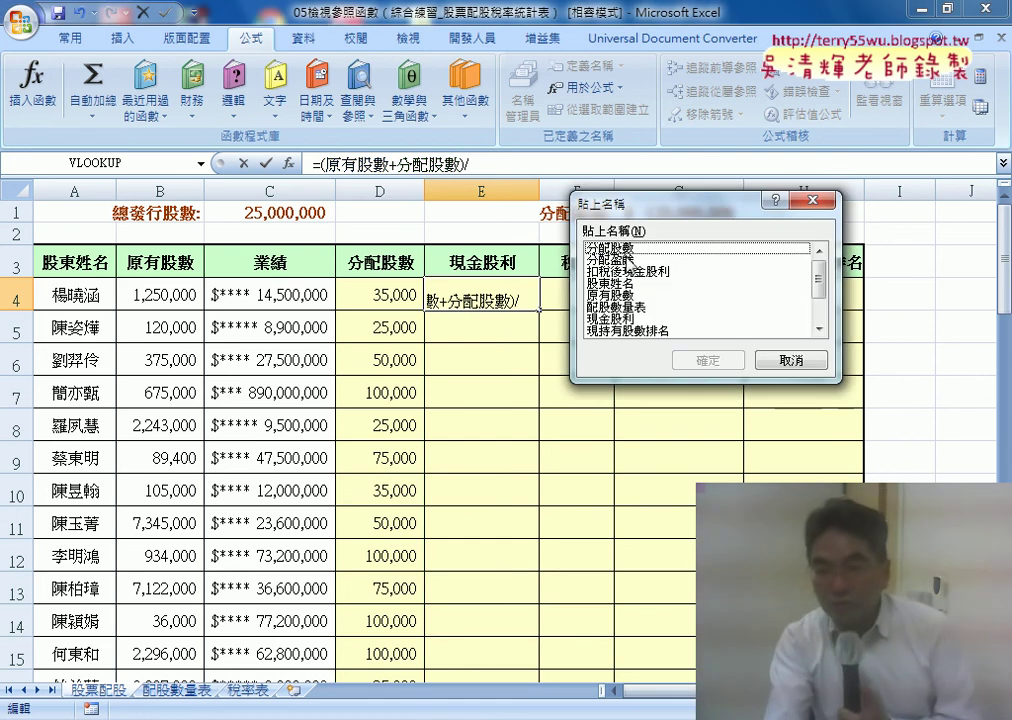
{"action": "left_click_drag", "start_coordinate": [820, 290], "coordinate": [820, 300]}
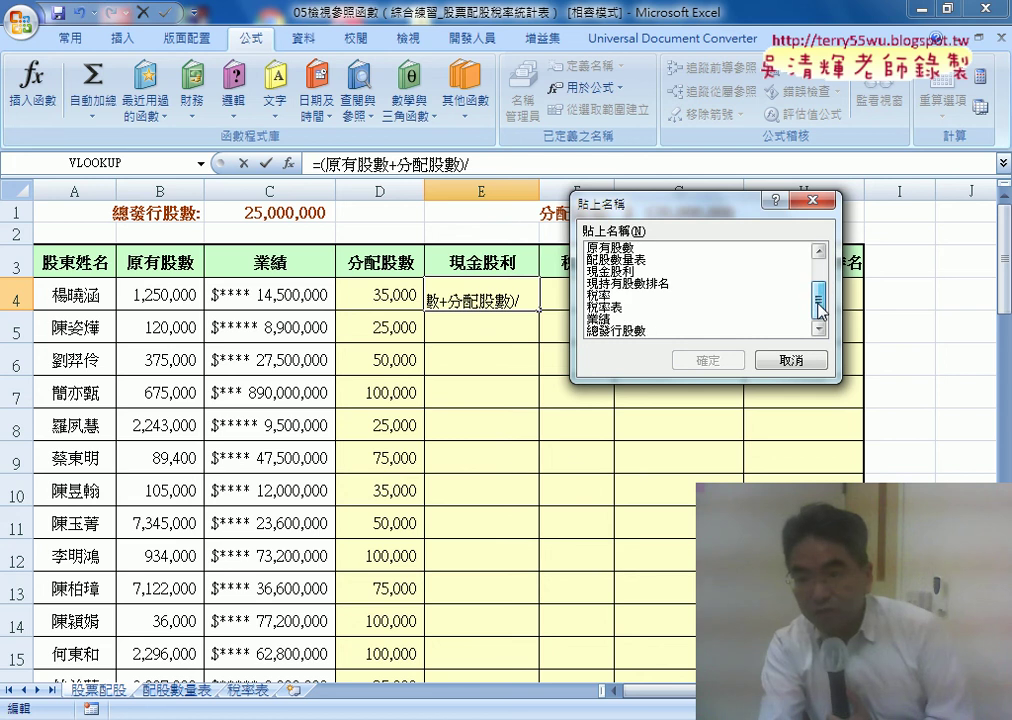
{"action": "double_click", "coordinate": [625, 331]}
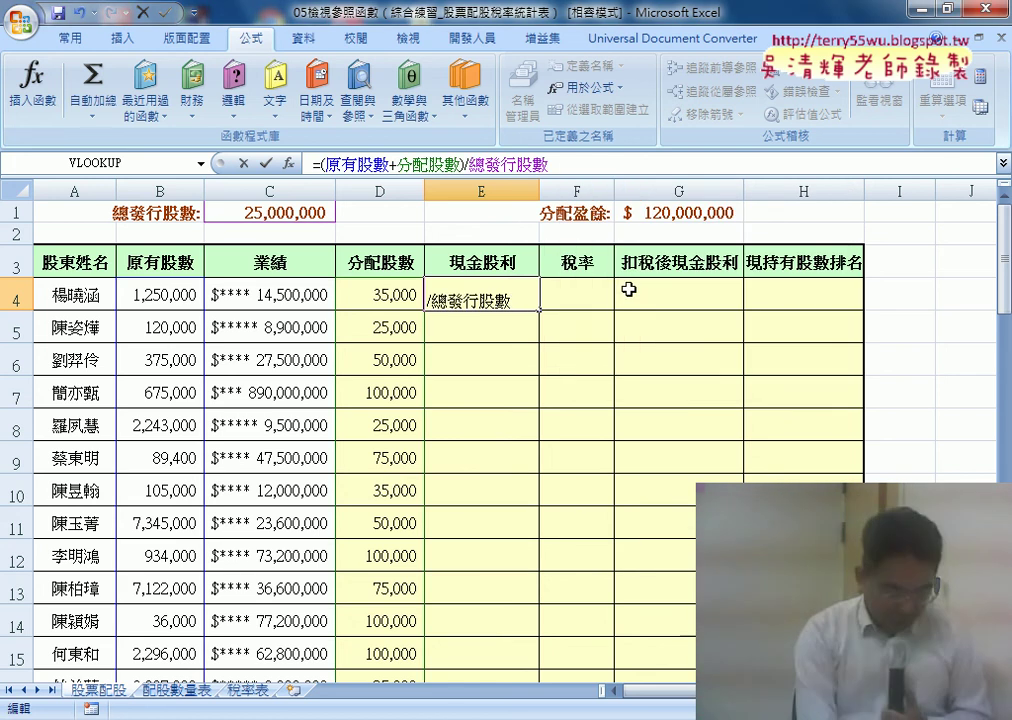
{"action": "type", "text": "*"}
{"action": "key", "text": "F3"}
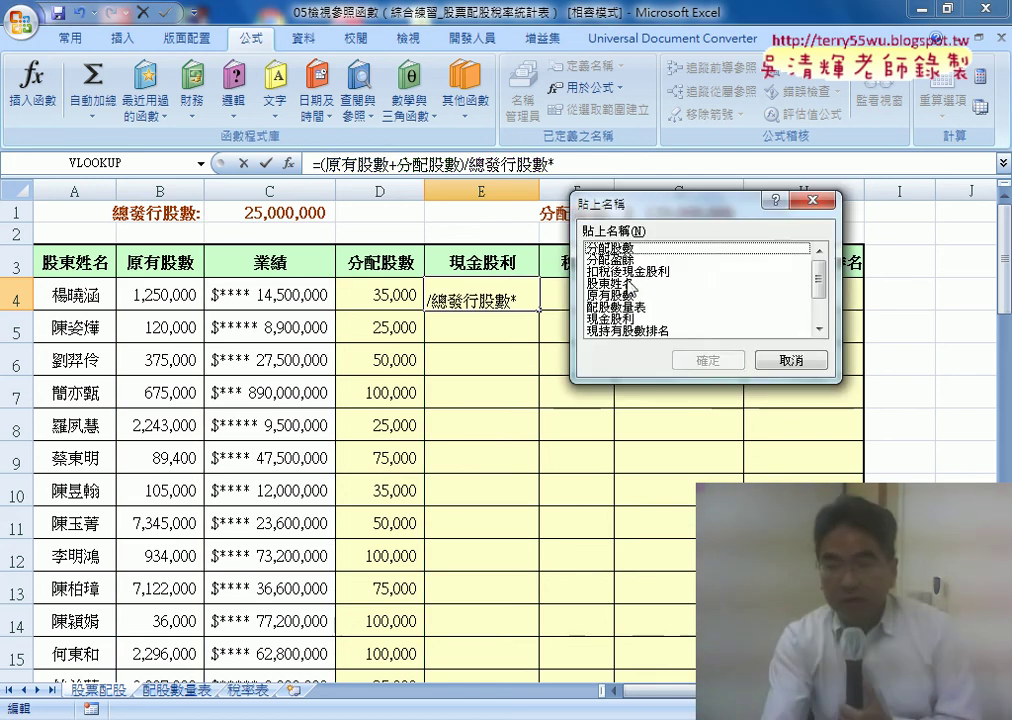
{"action": "double_click", "coordinate": [627, 260]}
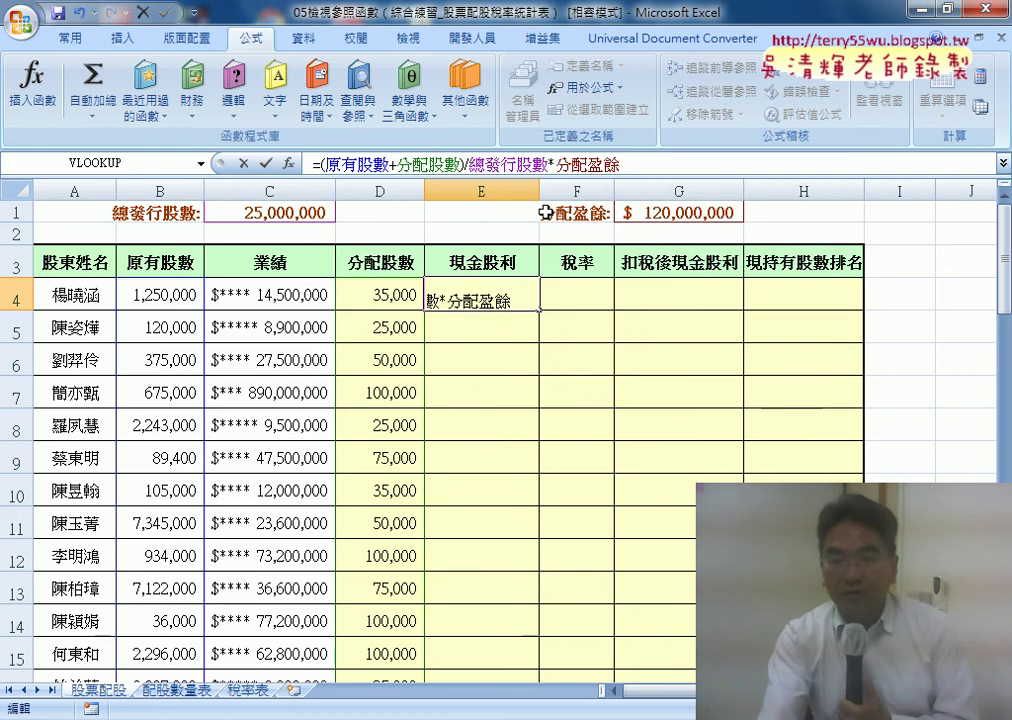
{"action": "left_click", "coordinate": [268, 167]}
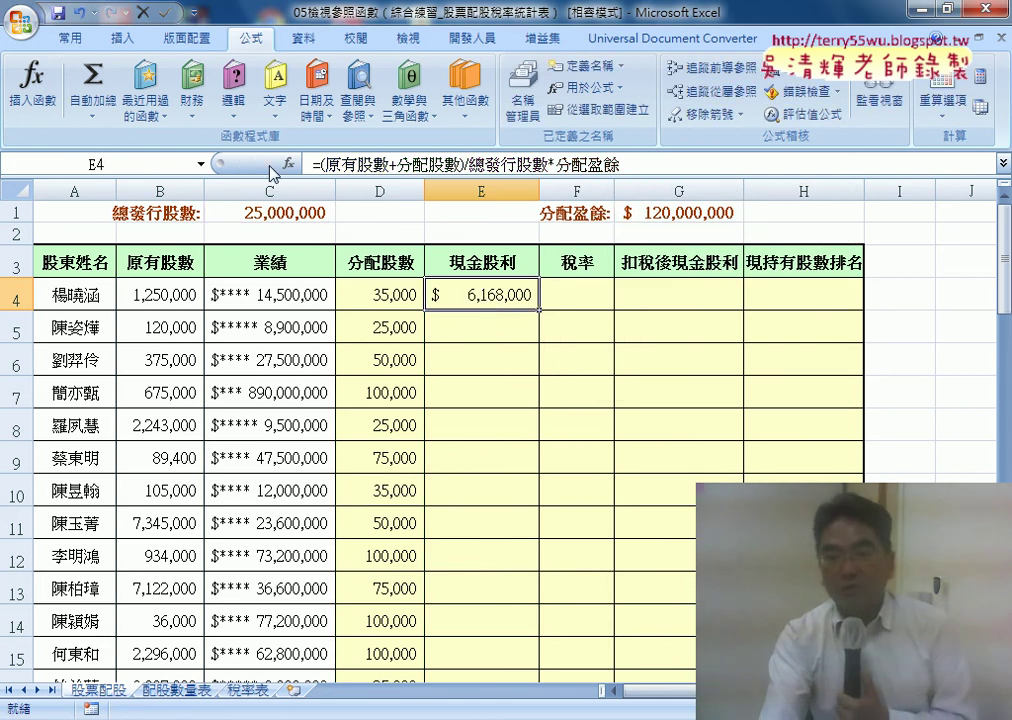
{"action": "double_click", "coordinate": [536, 309]}
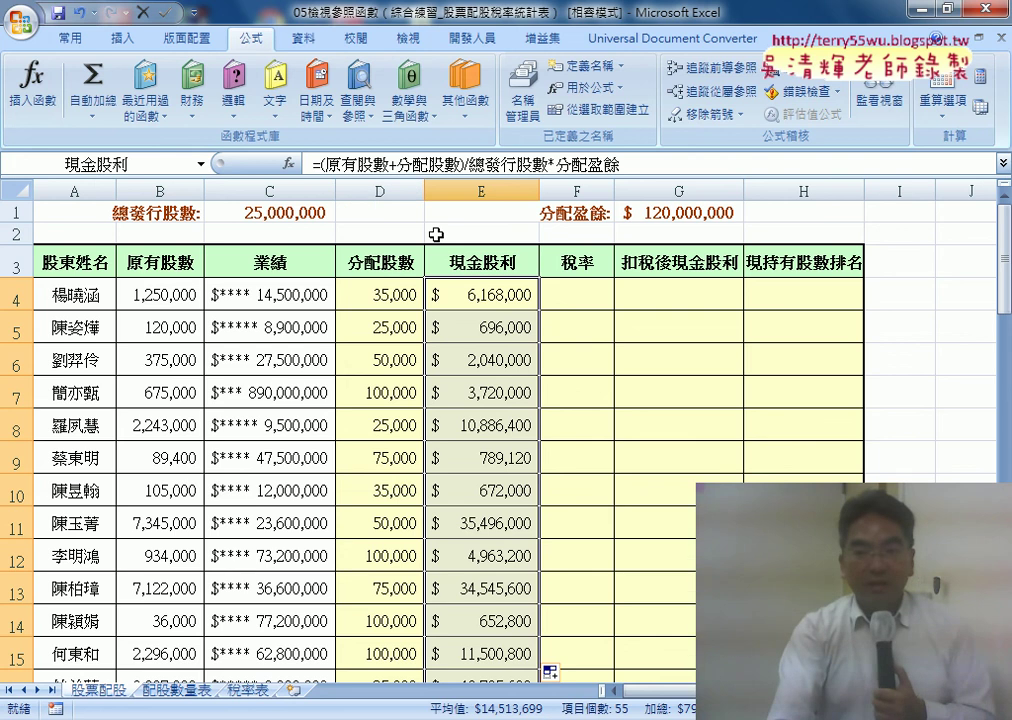
{"action": "left_click", "coordinate": [578, 299]}
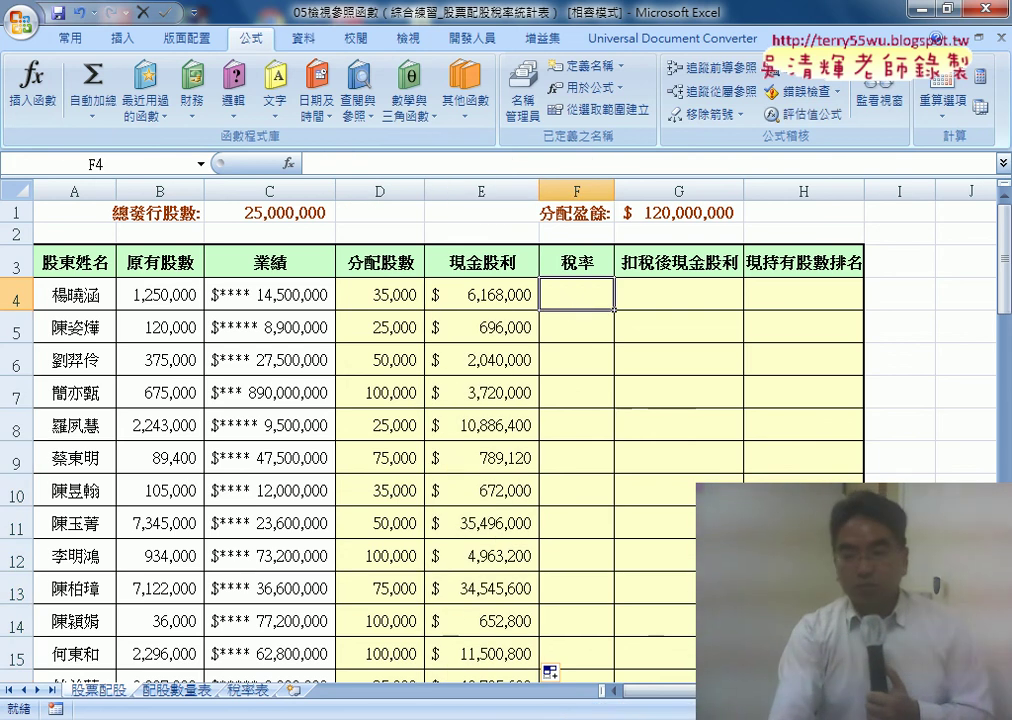
Check the exercise instructions workbook, then return to the stock dividend workbook
{"action": "mouse_move", "coordinate": [472, 719]}
{"action": "left_click", "coordinate": [395, 625]}
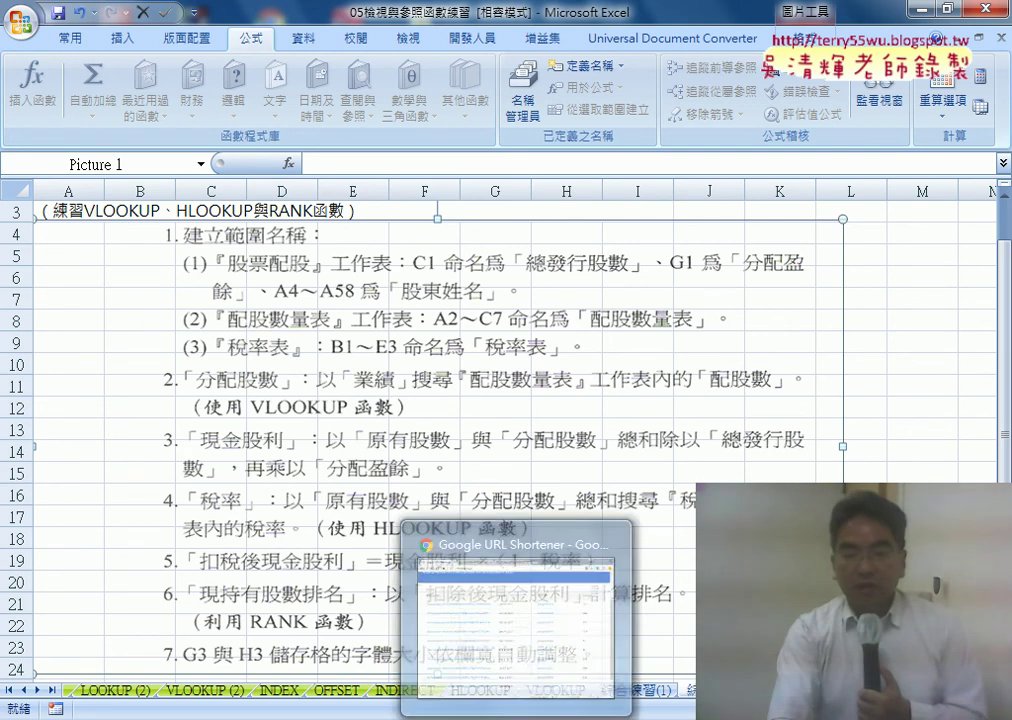
{"action": "mouse_move", "coordinate": [560, 719]}
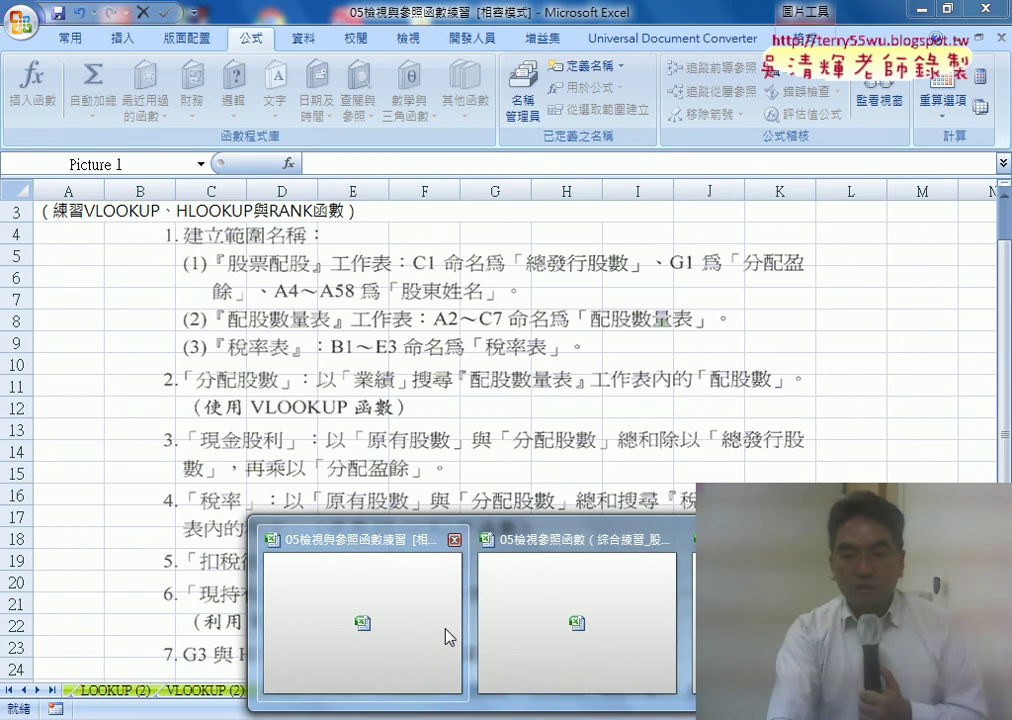
{"action": "left_click", "coordinate": [555, 615]}
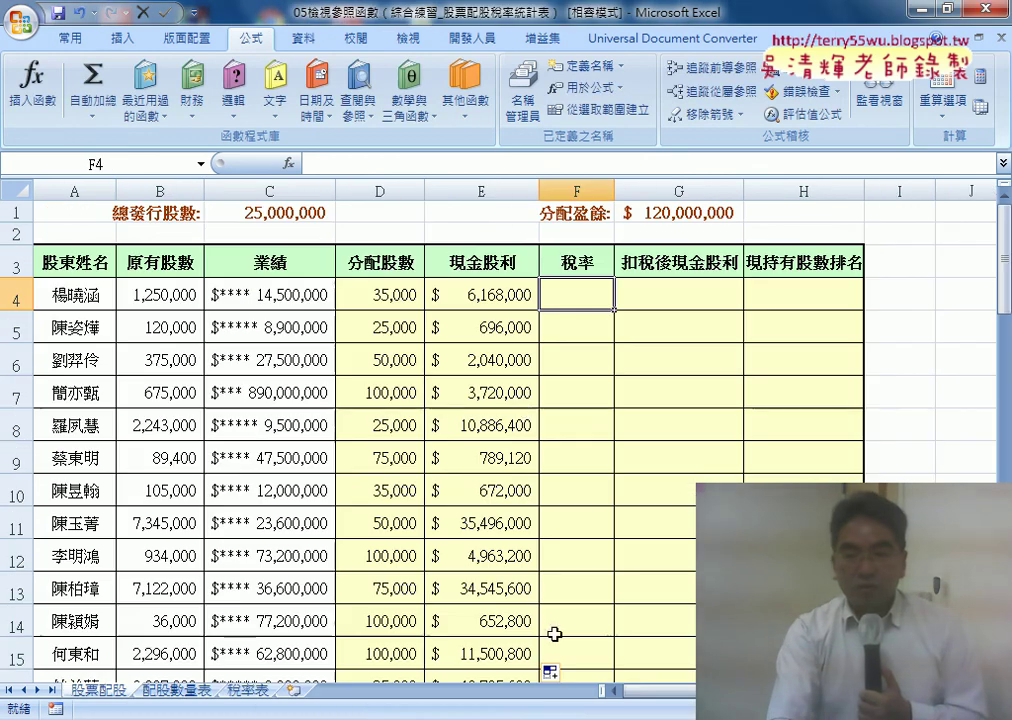
Copy the (原有股數+分配股數) part of E4's formula without changing E4
{"action": "left_click", "coordinate": [485, 290]}
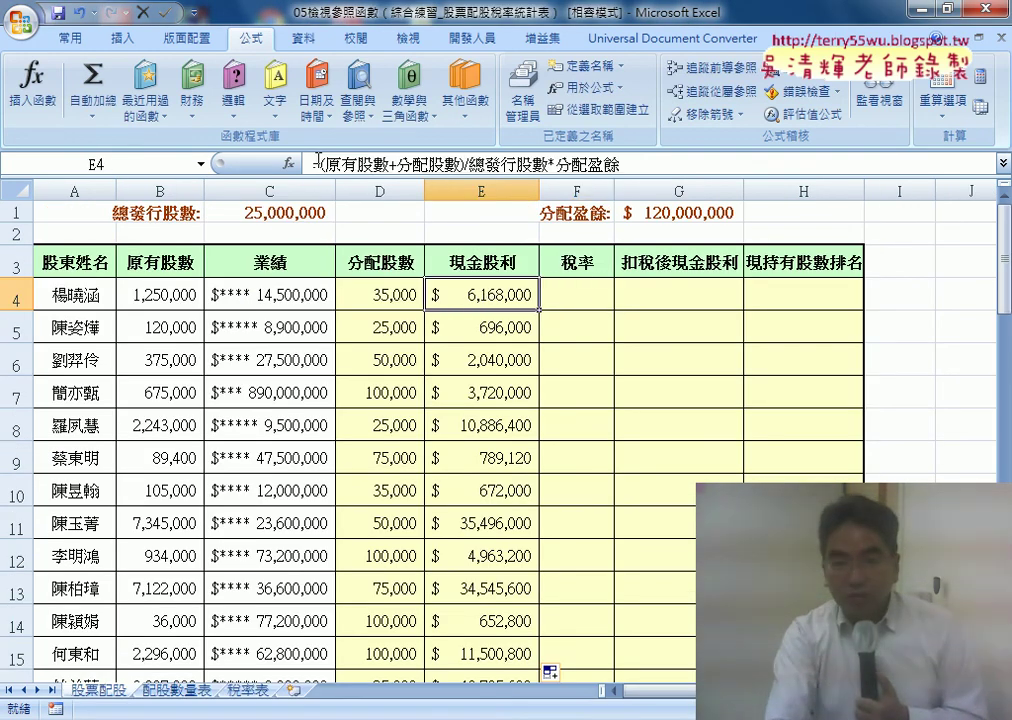
{"action": "left_click_drag", "start_coordinate": [318, 162], "coordinate": [444, 162]}
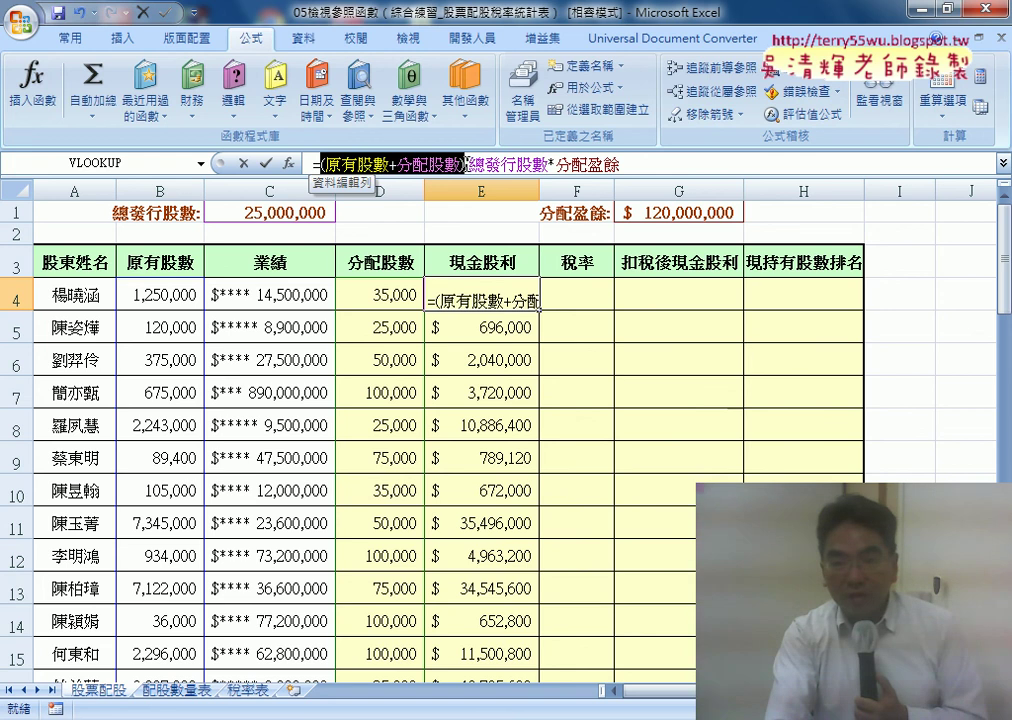
{"action": "right_click", "coordinate": [440, 165]}
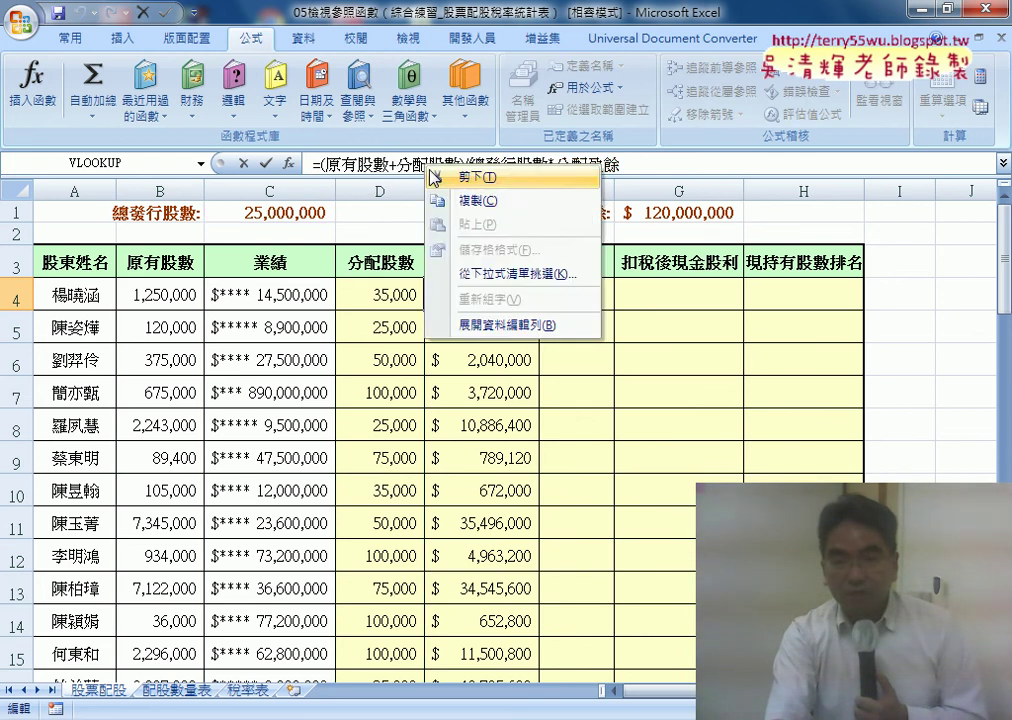
{"action": "left_click", "coordinate": [452, 199]}
{"action": "key", "text": "Escape"}
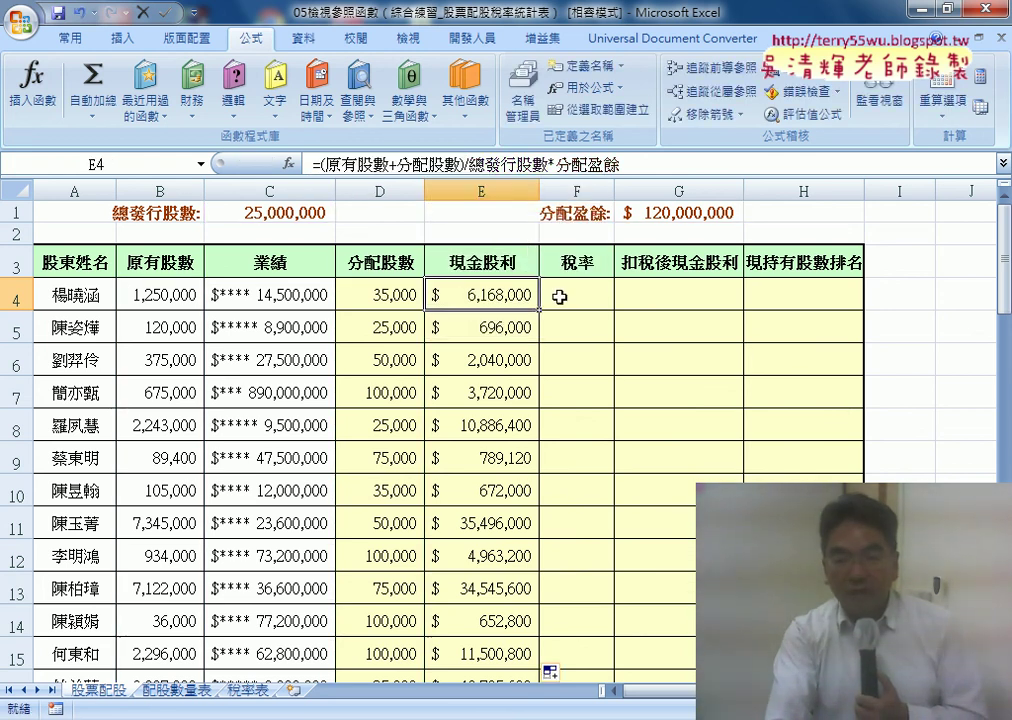
Select F4, look over the 稅率表 sheet, and start inserting a function
{"action": "left_click", "coordinate": [577, 295]}
{"action": "left_click", "coordinate": [252, 690]}
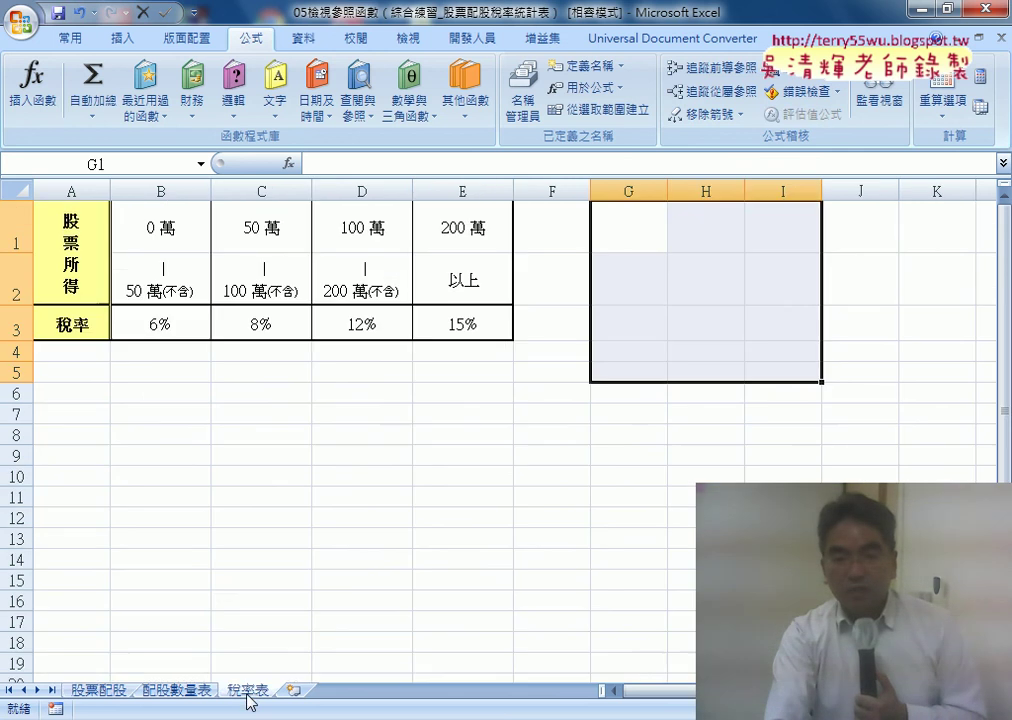
{"action": "left_click", "coordinate": [98, 690]}
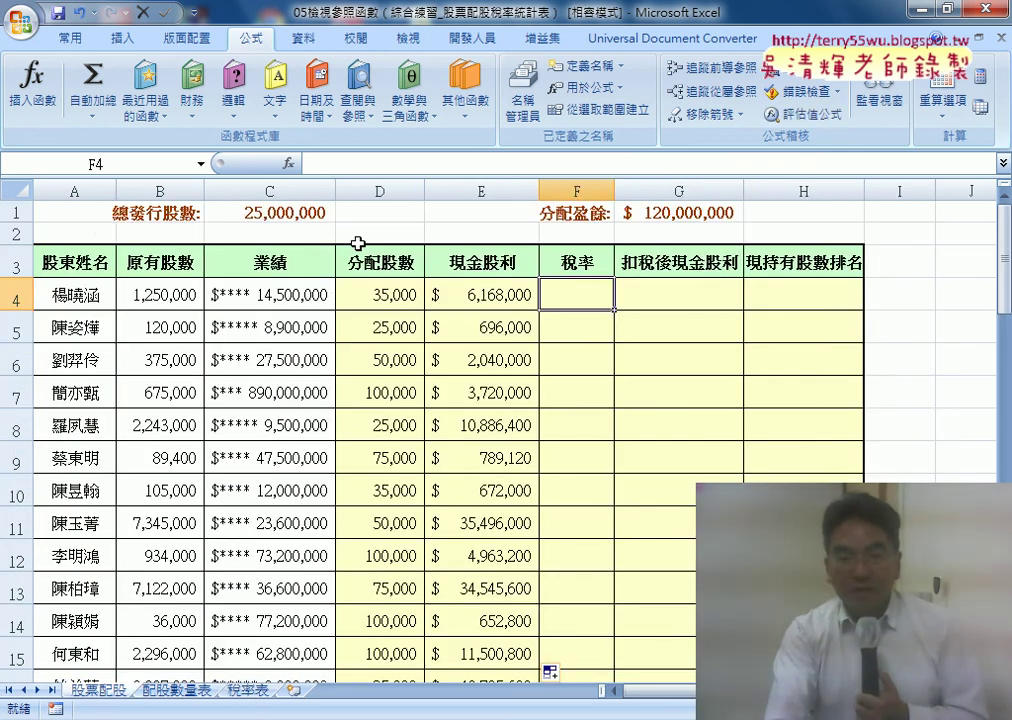
{"action": "left_click", "coordinate": [288, 163]}
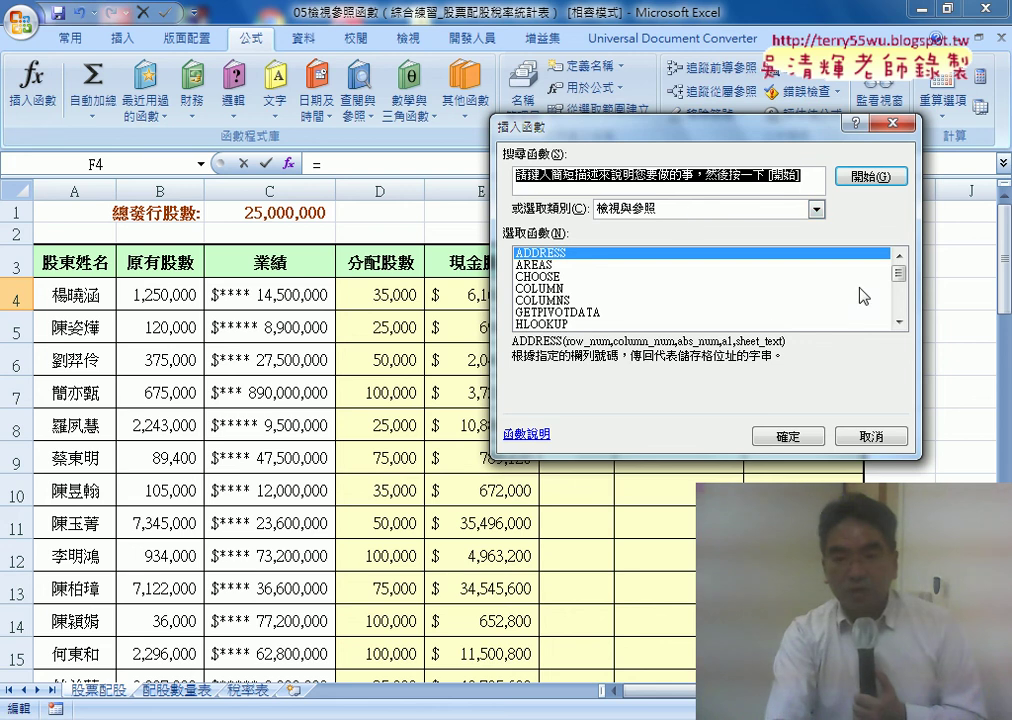
Choose HLOOKUP with lookup value (原有股數+分配股數)/10000 and table range 稅率表
{"action": "double_click", "coordinate": [576, 324]}
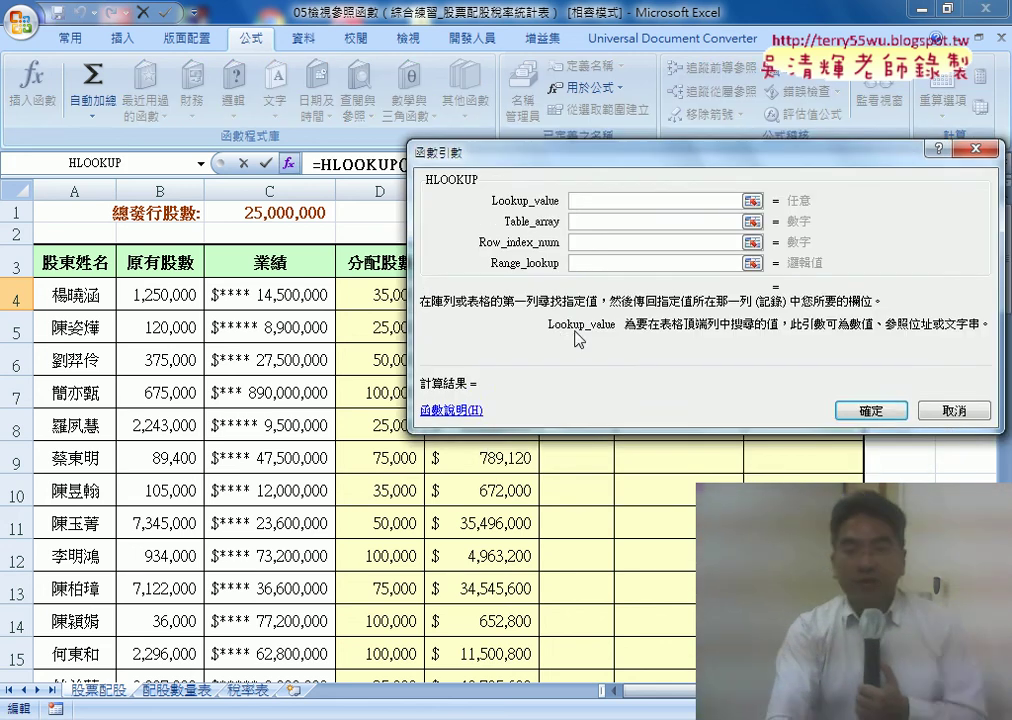
{"action": "left_click_drag", "start_coordinate": [557, 163], "coordinate": [563, 357]}
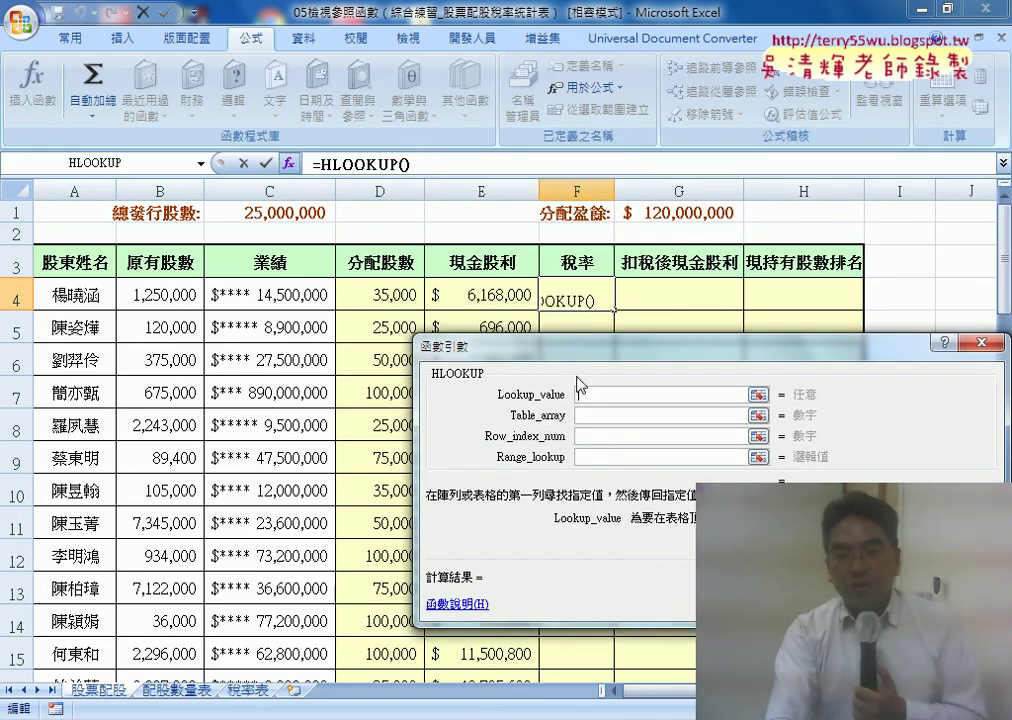
{"action": "right_click", "coordinate": [590, 396]}
{"action": "left_click", "coordinate": [638, 457]}
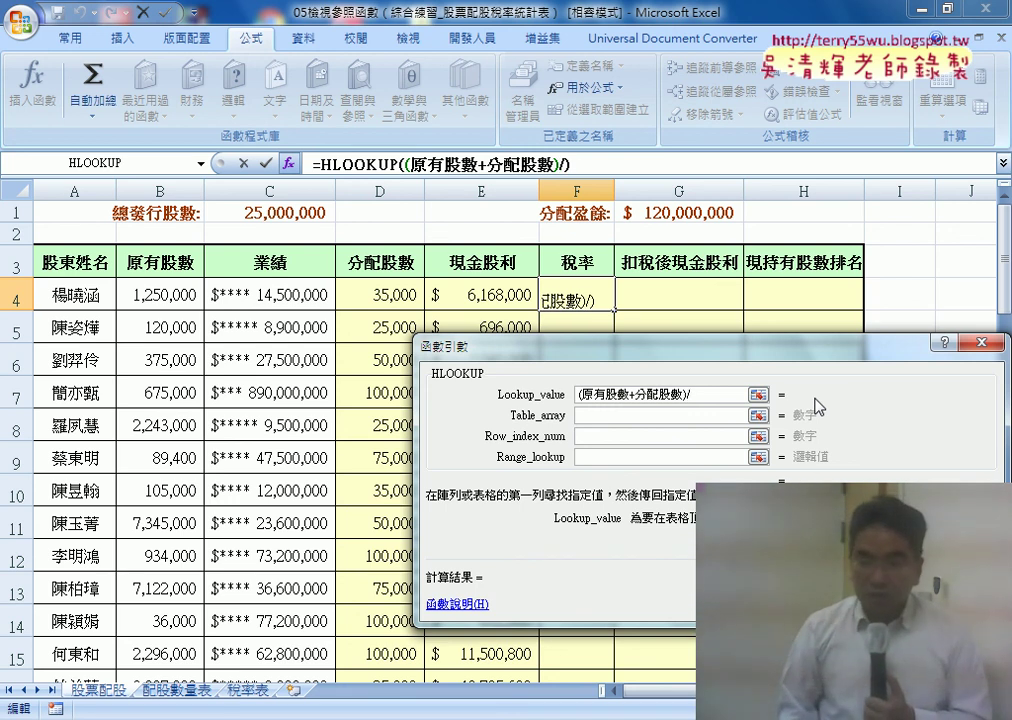
{"action": "type", "text": "/100"}
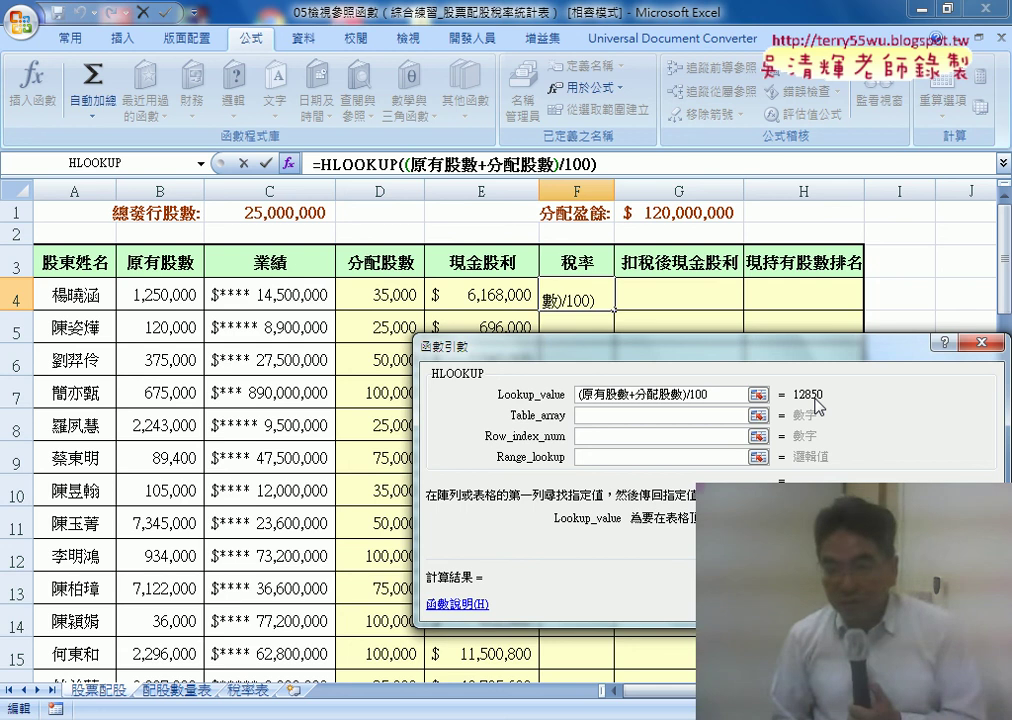
{"action": "type", "text": "00"}
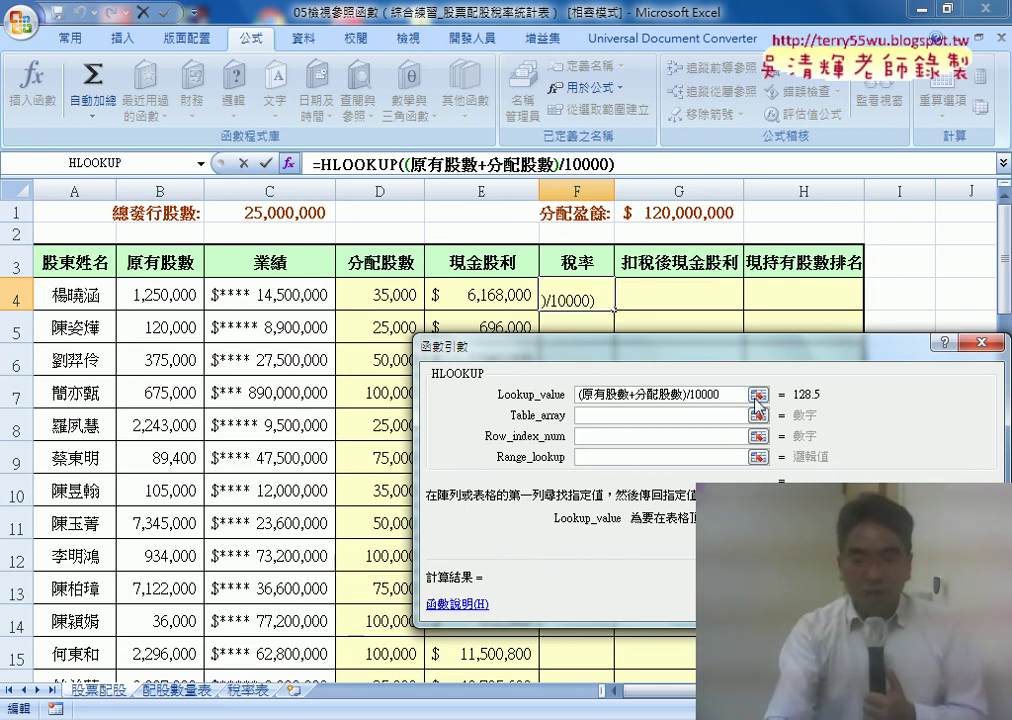
{"action": "left_click", "coordinate": [633, 414]}
{"action": "key", "text": "F3"}
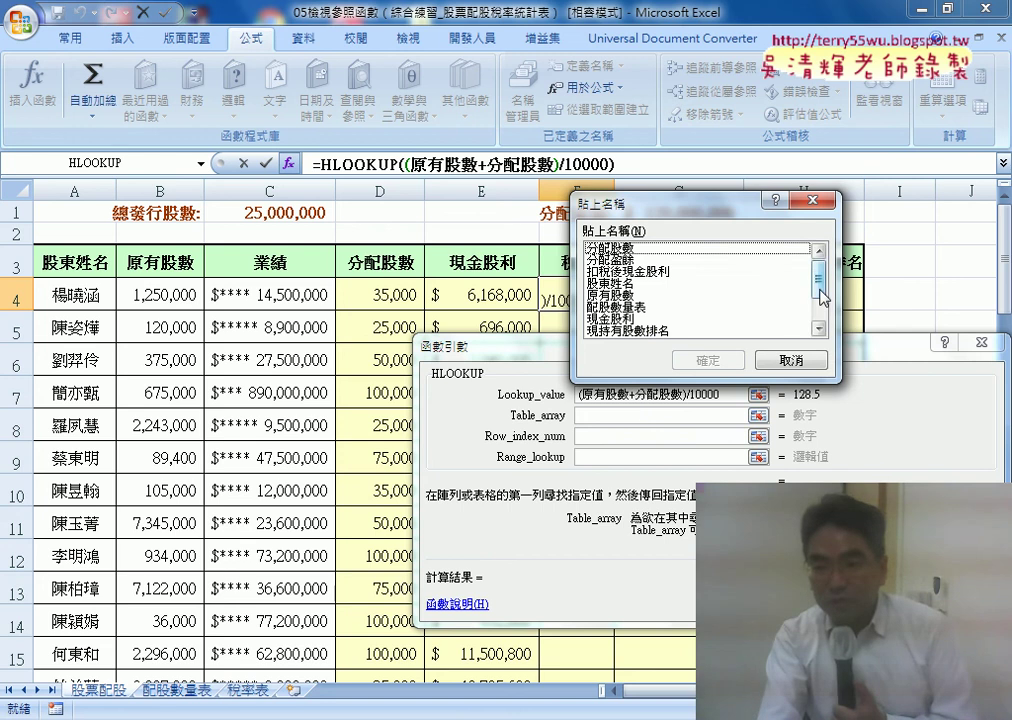
{"action": "left_click_drag", "start_coordinate": [822, 297], "coordinate": [825, 314]}
{"action": "double_click", "coordinate": [600, 307]}
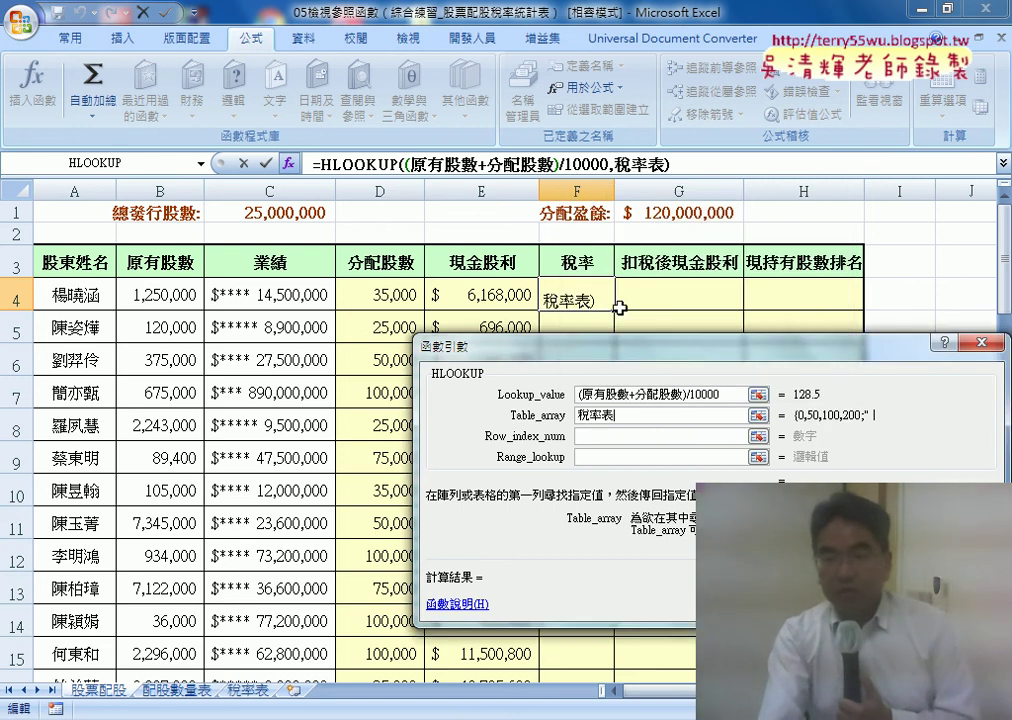
Set row index 3 and range lookup 1, confirming the 12% tax rate in F4
{"action": "mouse_move", "coordinate": [630, 352]}
{"action": "left_mouse_down"}
{"action": "mouse_move", "coordinate": [582, 272]}
{"action": "mouse_move", "coordinate": [517, 197]}
{"action": "left_mouse_up"}
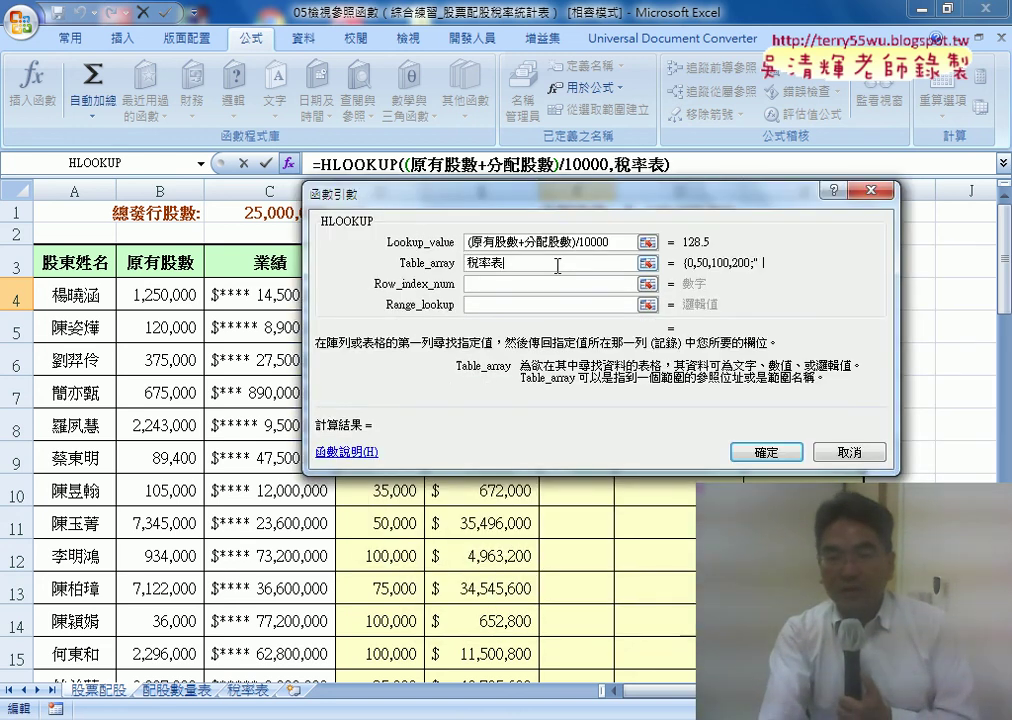
{"action": "left_click", "coordinate": [628, 242]}
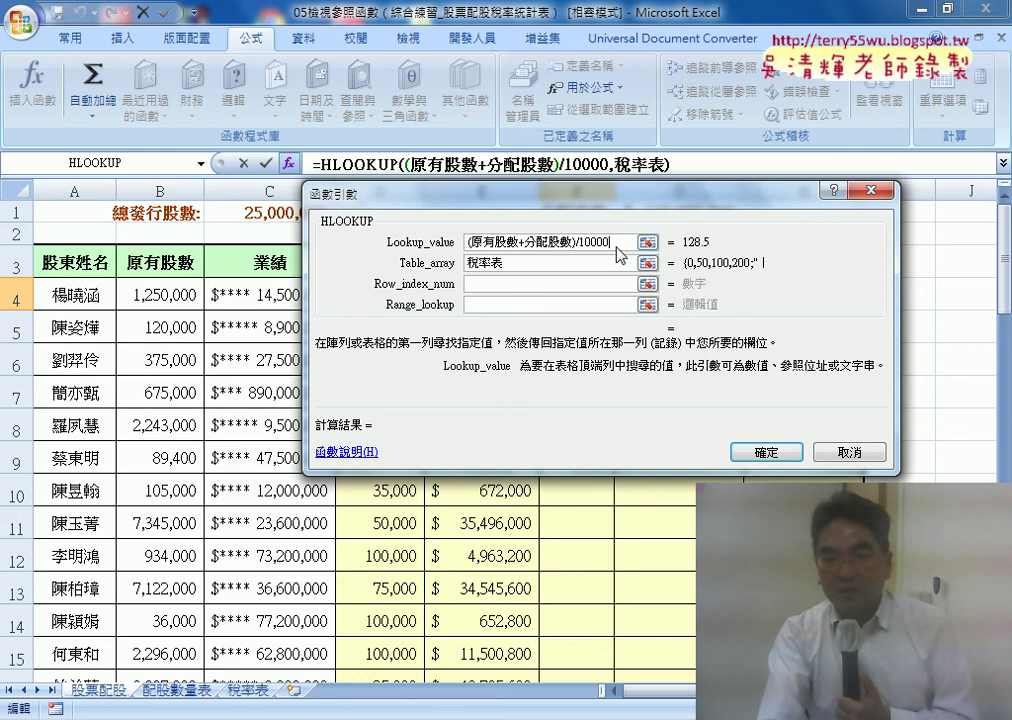
{"action": "left_click", "coordinate": [519, 264]}
{"action": "left_click_drag", "start_coordinate": [493, 208], "coordinate": [299, 378]}
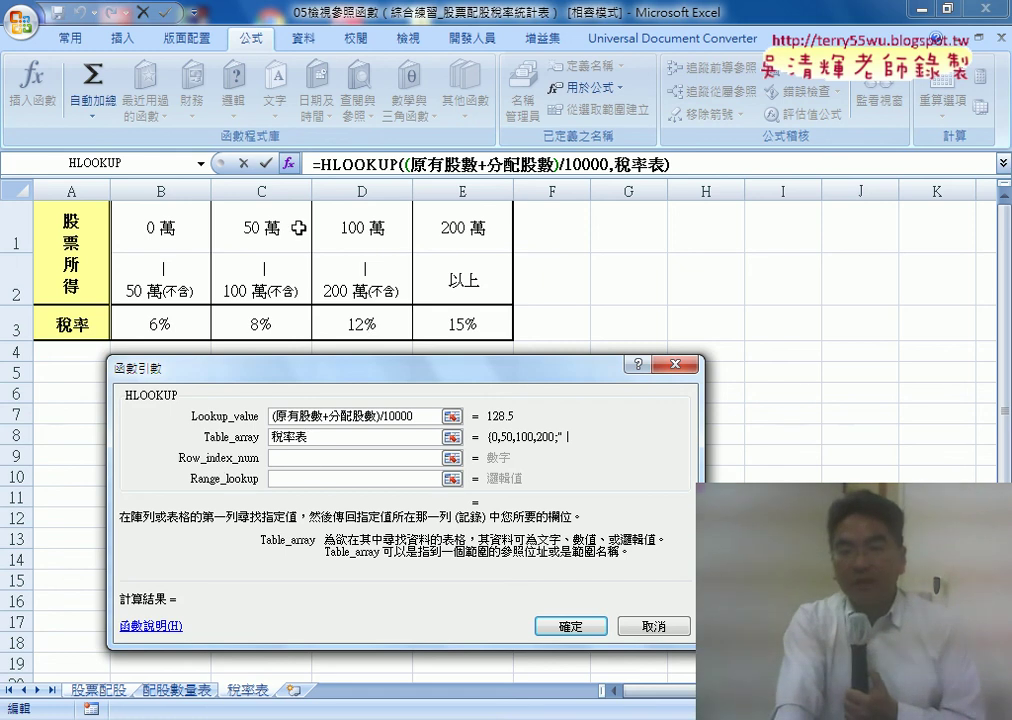
{"action": "left_click", "coordinate": [296, 457]}
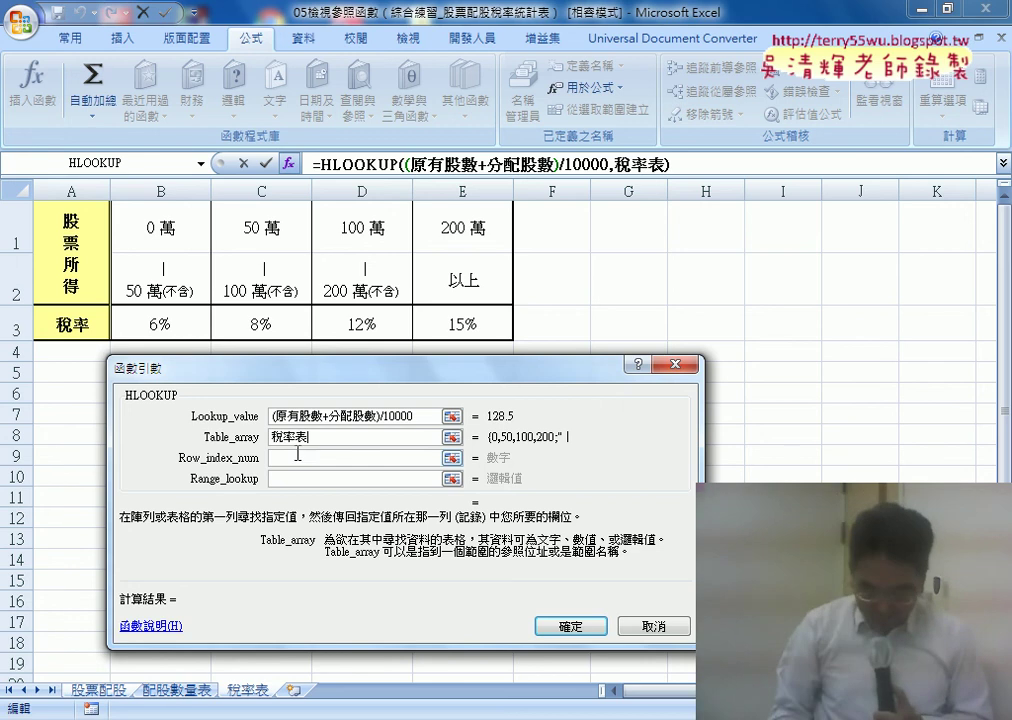
{"action": "type", "text": "3"}
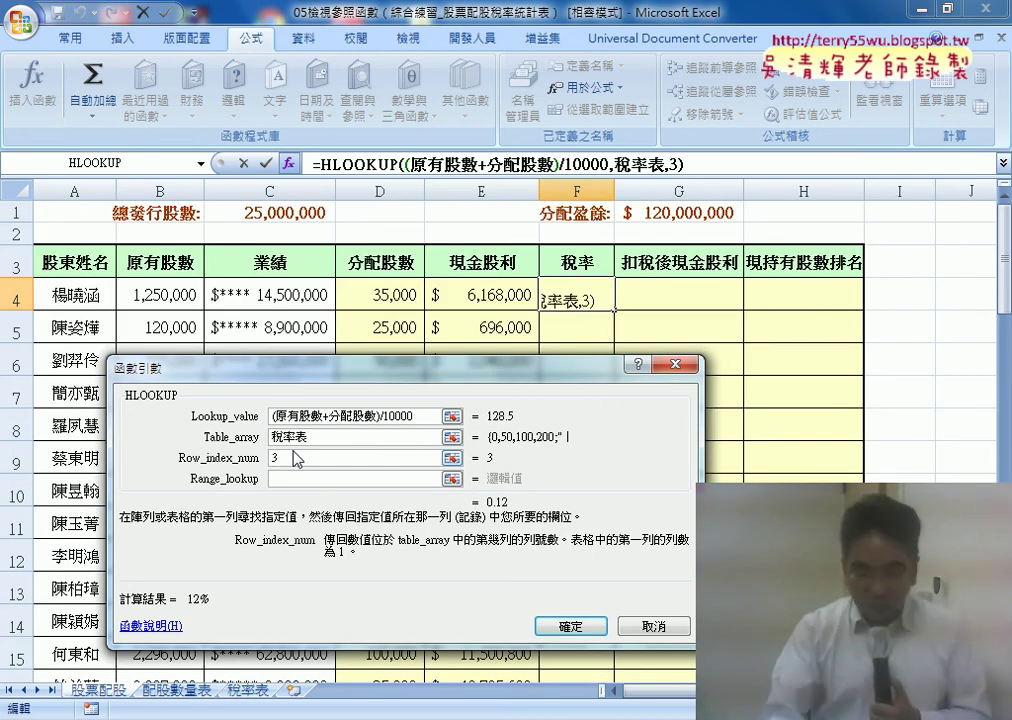
{"action": "left_click", "coordinate": [293, 479]}
{"action": "type", "text": "1"}
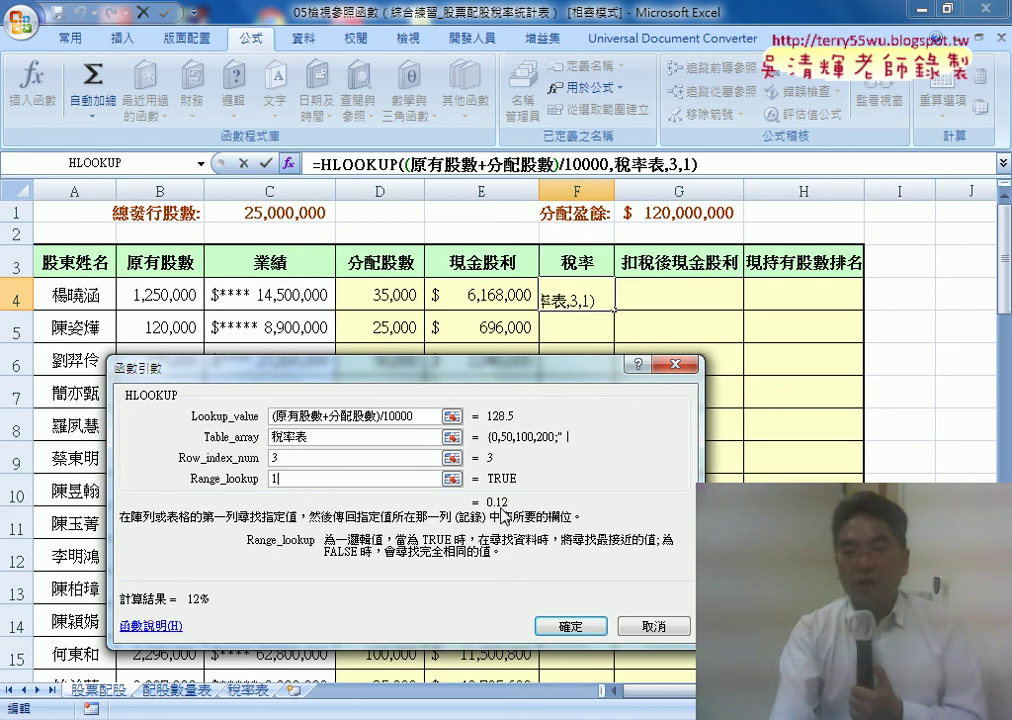
{"action": "key", "text": "Return"}
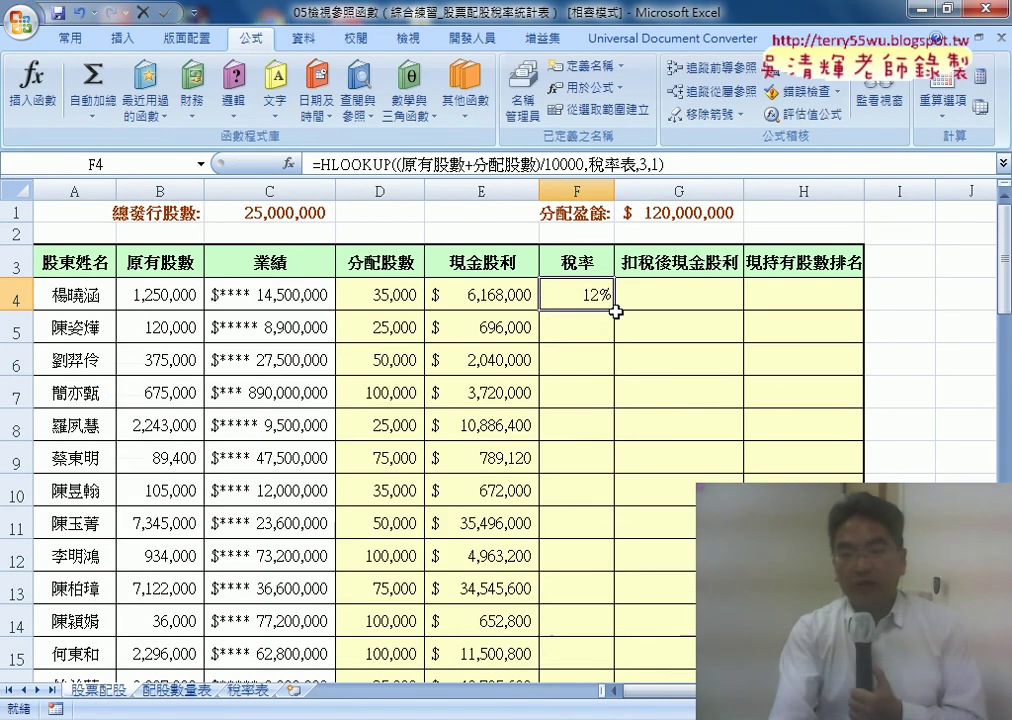
Fill F4's HLOOKUP down the 稅率 column, then check the instructions and exercise folder
{"action": "double_click", "coordinate": [616, 311]}
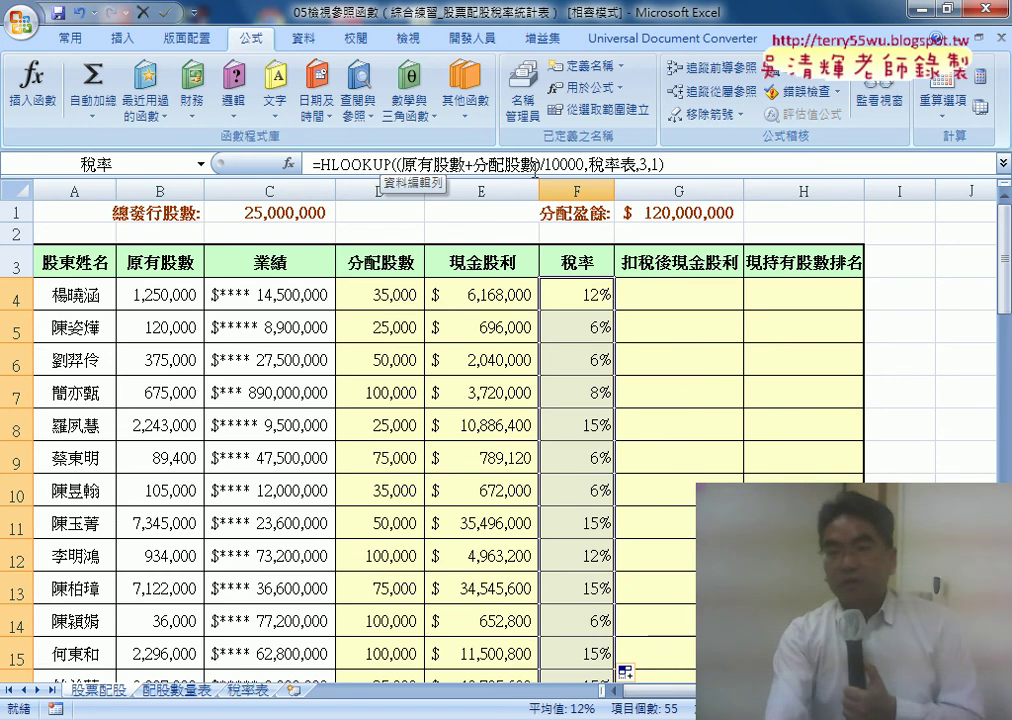
{"action": "left_click", "coordinate": [675, 298]}
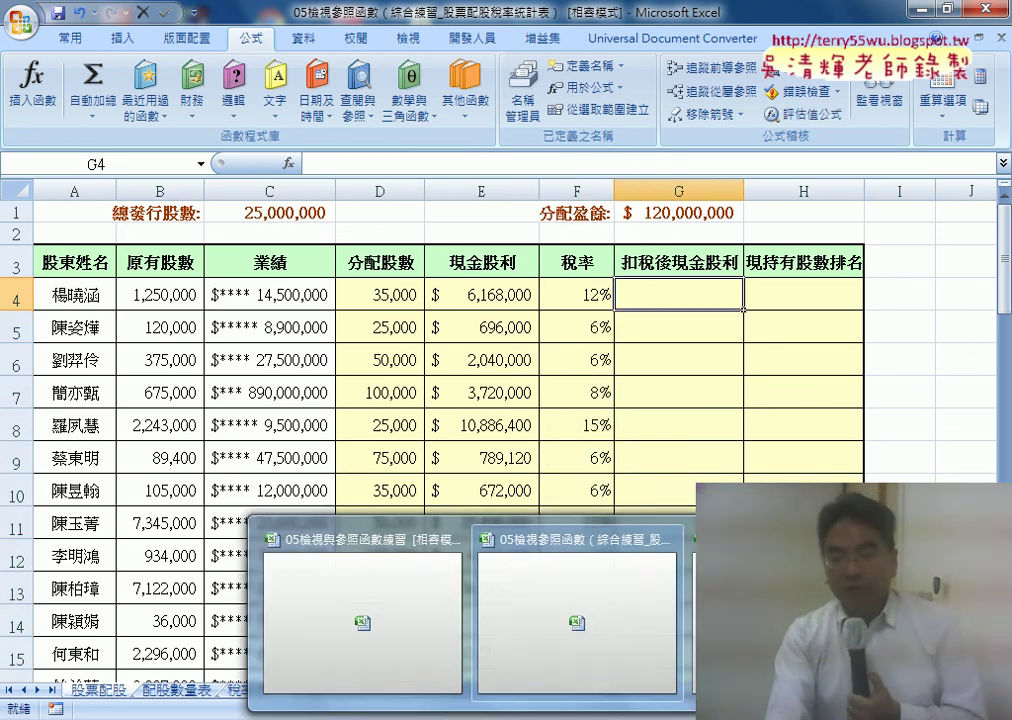
{"action": "left_click", "coordinate": [403, 628]}
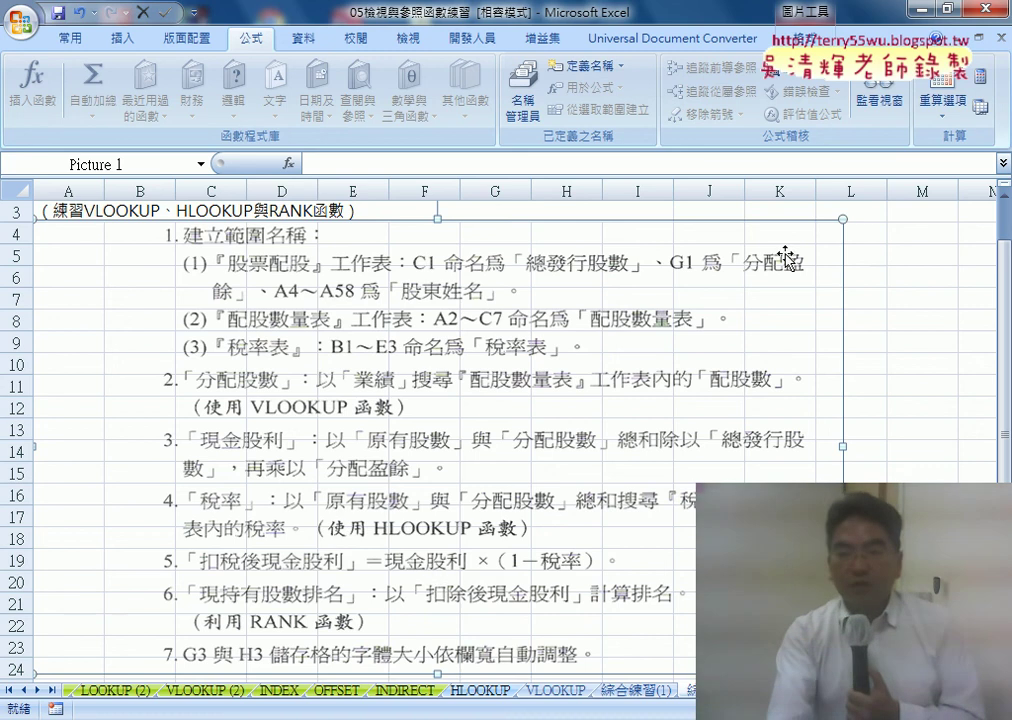
{"action": "left_click", "coordinate": [916, 12]}
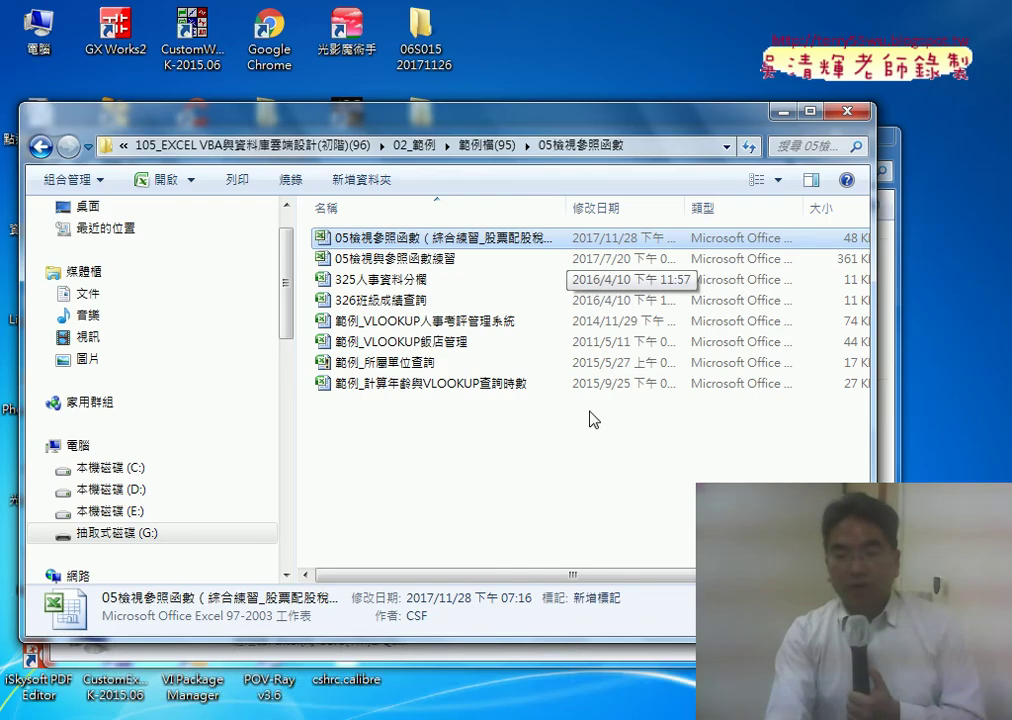
{"action": "mouse_move", "coordinate": [577, 708]}
{"action": "left_click", "coordinate": [577, 615]}
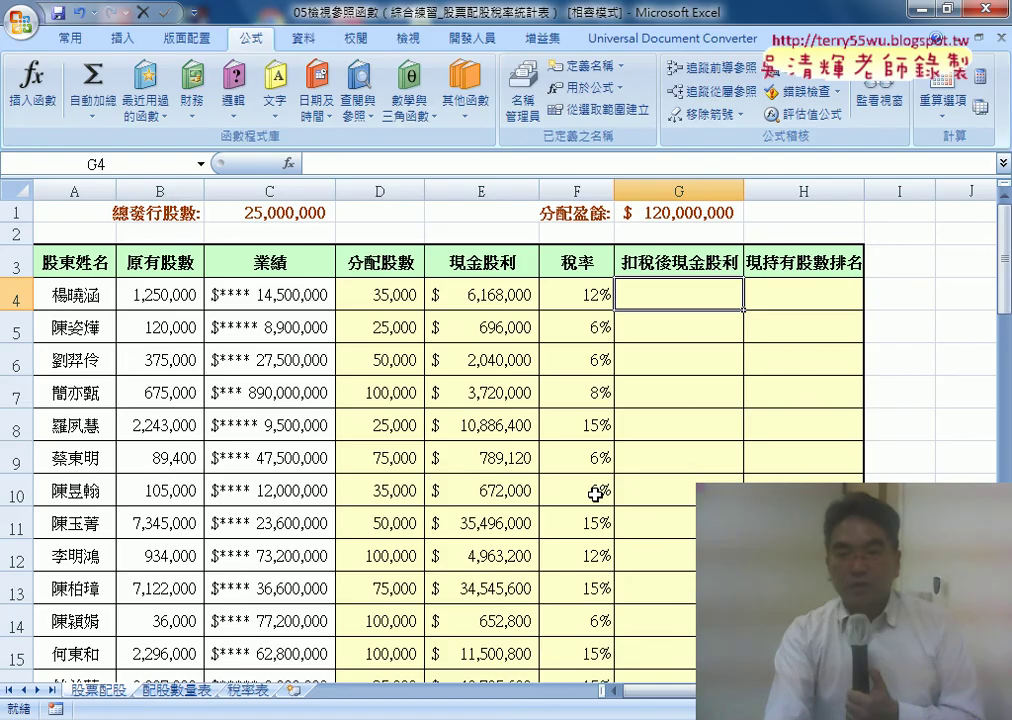
Enter =現金股利*(1-稅率) in G4 and fill it down, giving 5,427,840 first
{"action": "left_click", "coordinate": [329, 167]}
{"action": "type", "text": "="}
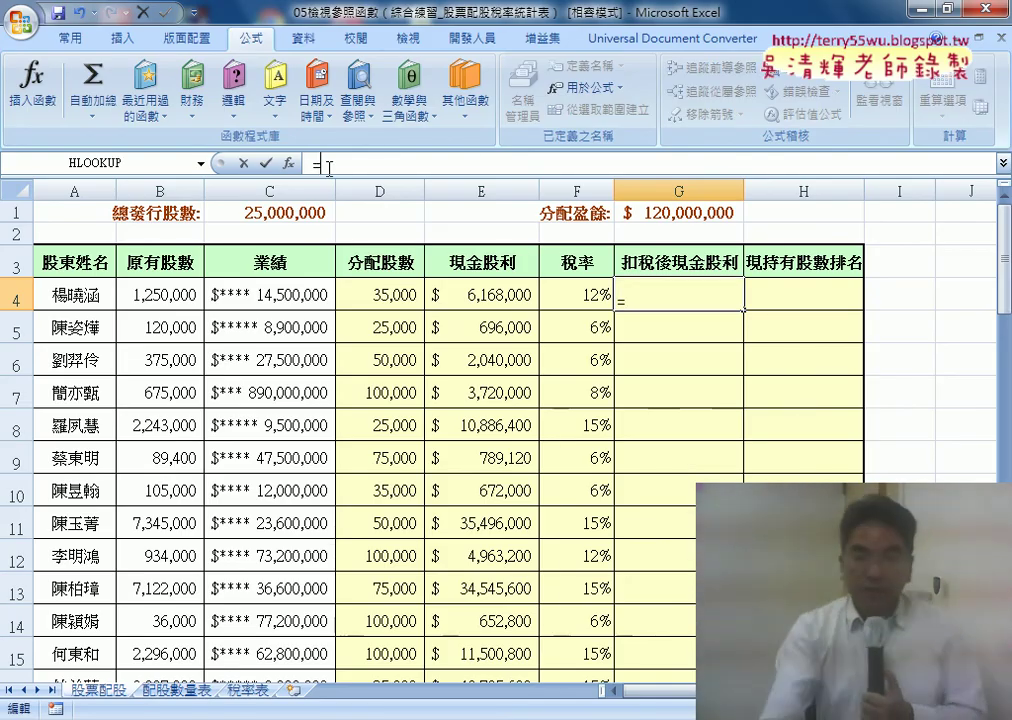
{"action": "key", "text": "F3"}
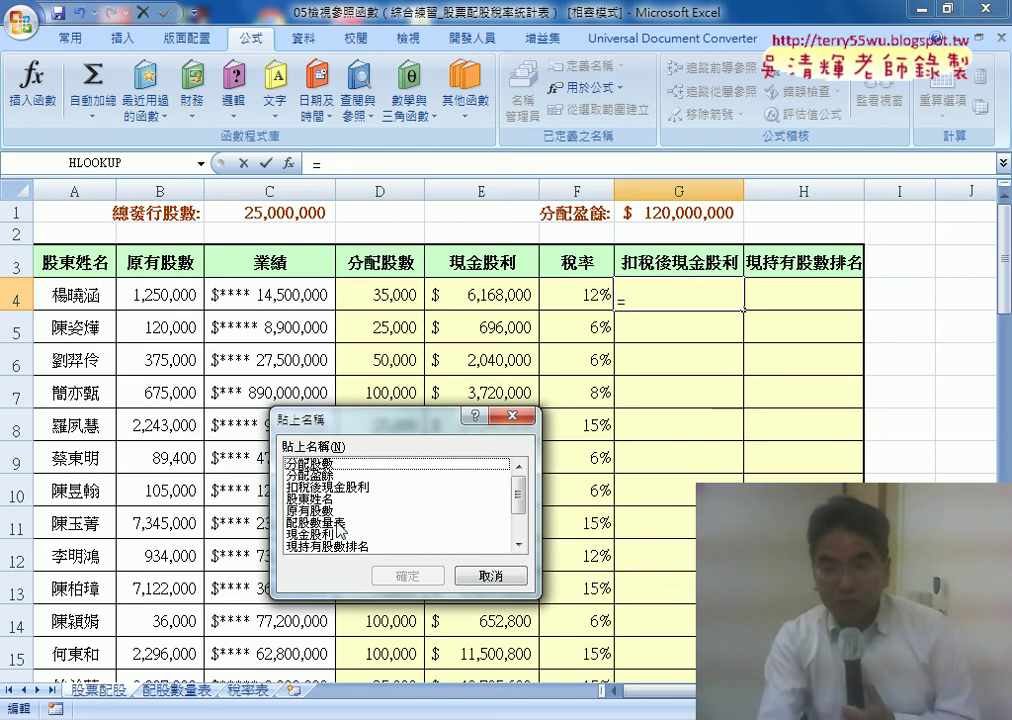
{"action": "left_click", "coordinate": [339, 533]}
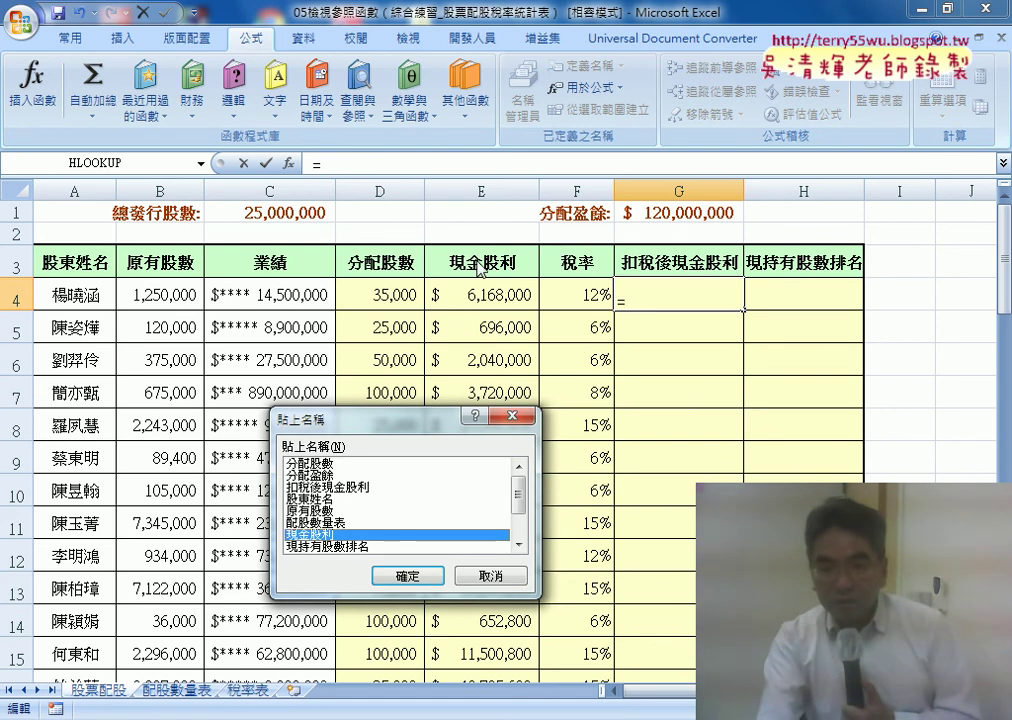
{"action": "left_click", "coordinate": [402, 576]}
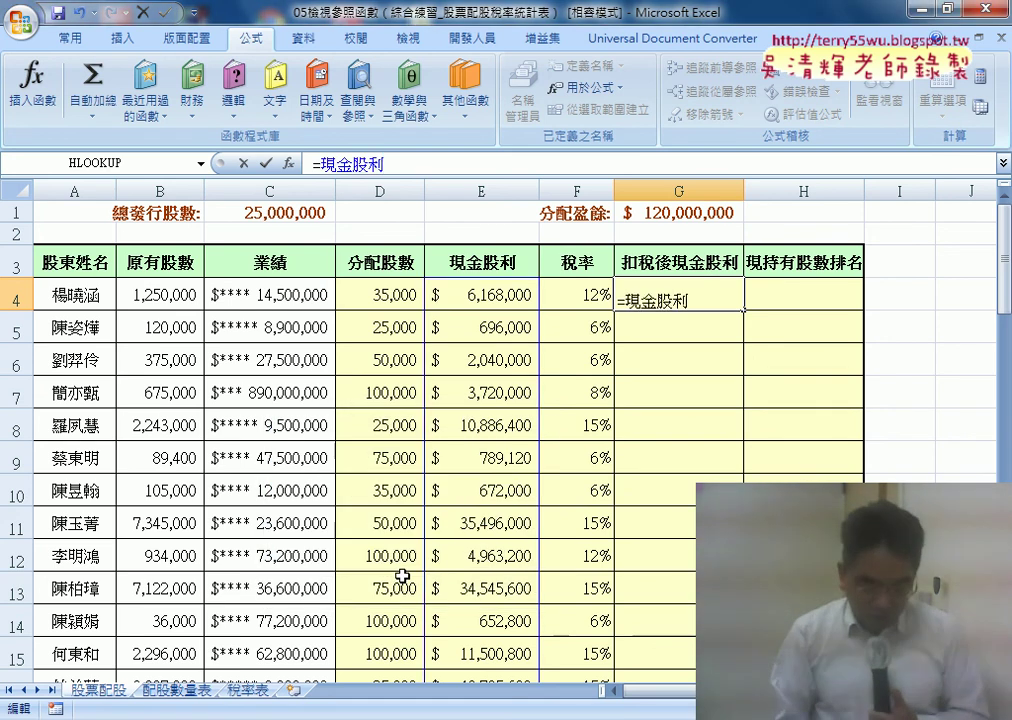
{"action": "type", "text": "*"}
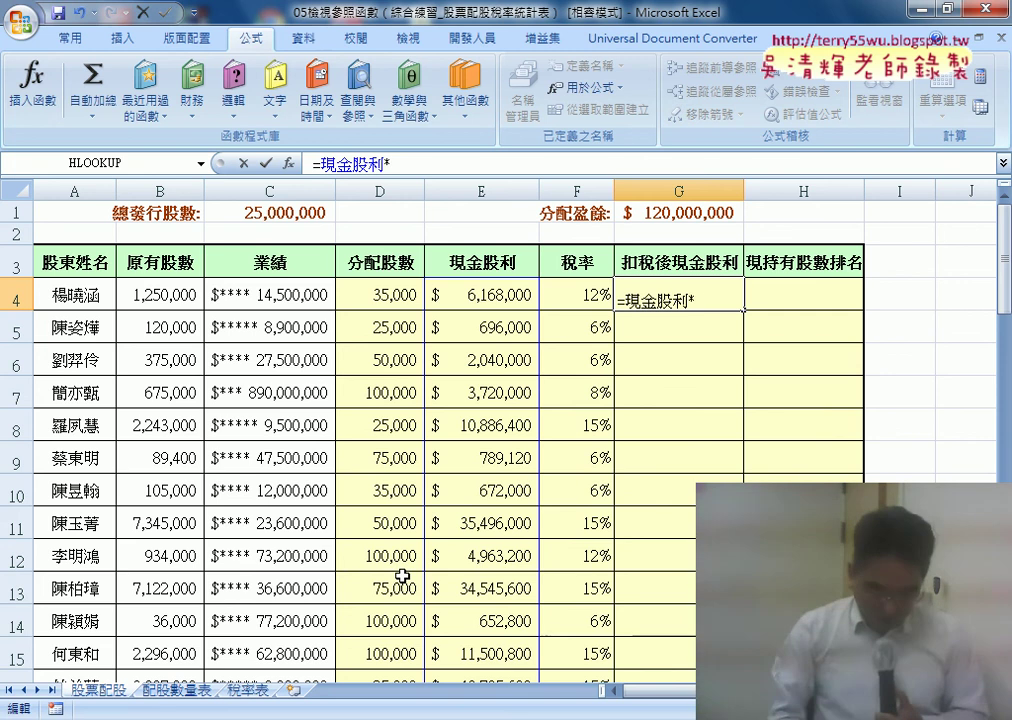
{"action": "type", "text": "(1-"}
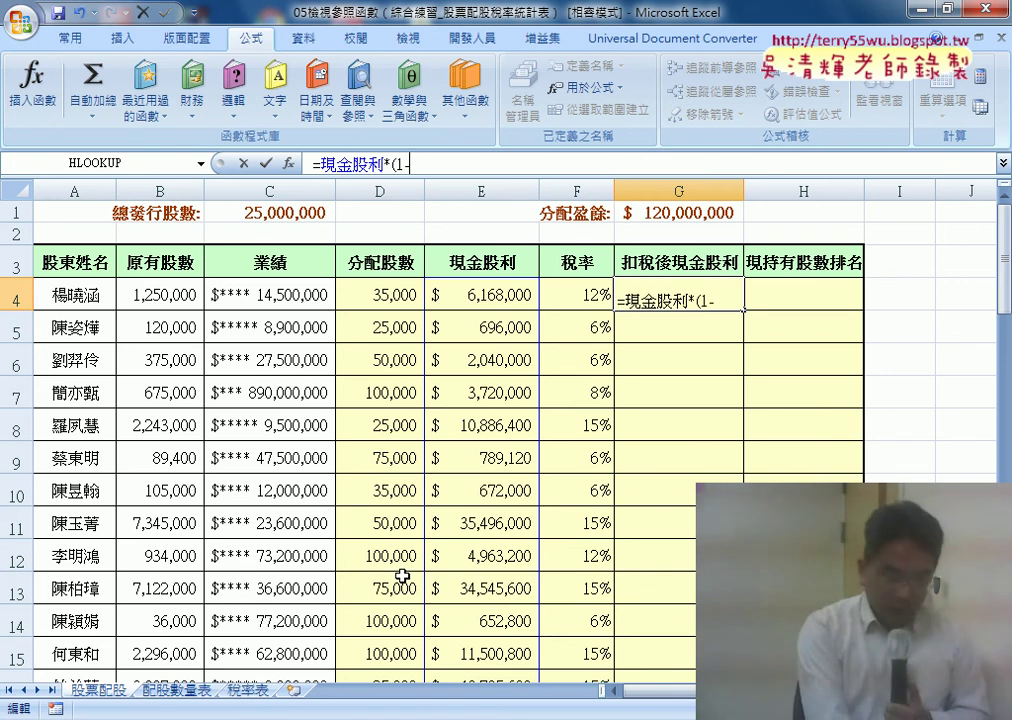
{"action": "key", "text": "F3"}
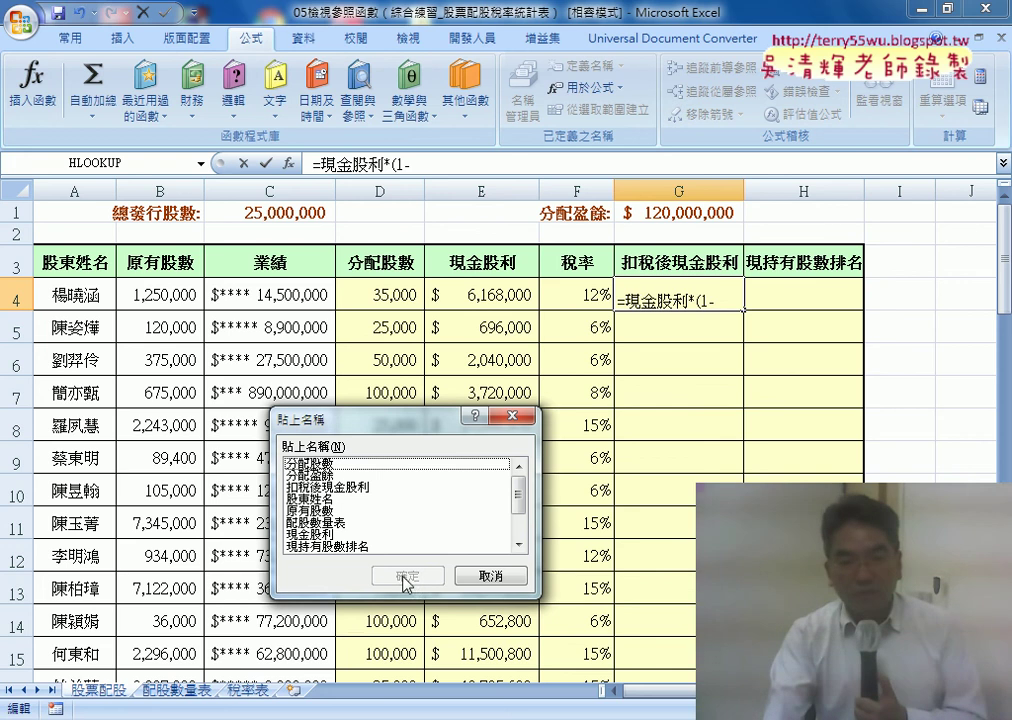
{"action": "left_click", "coordinate": [517, 525]}
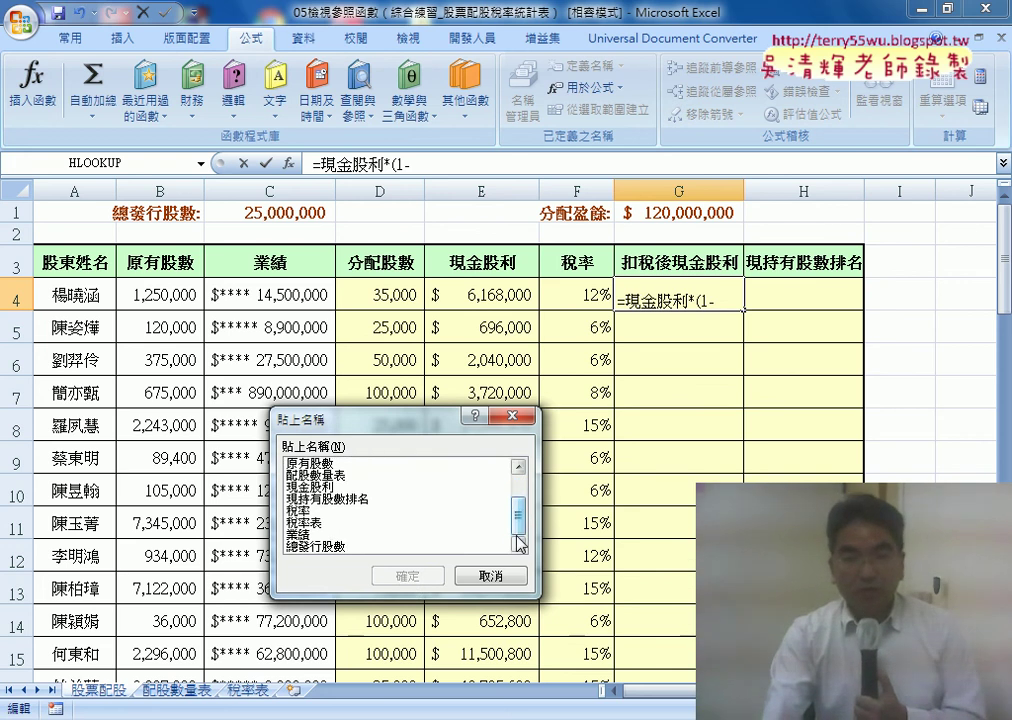
{"action": "left_click", "coordinate": [311, 510]}
{"action": "key", "text": "Return"}
{"action": "type", "text": ")"}
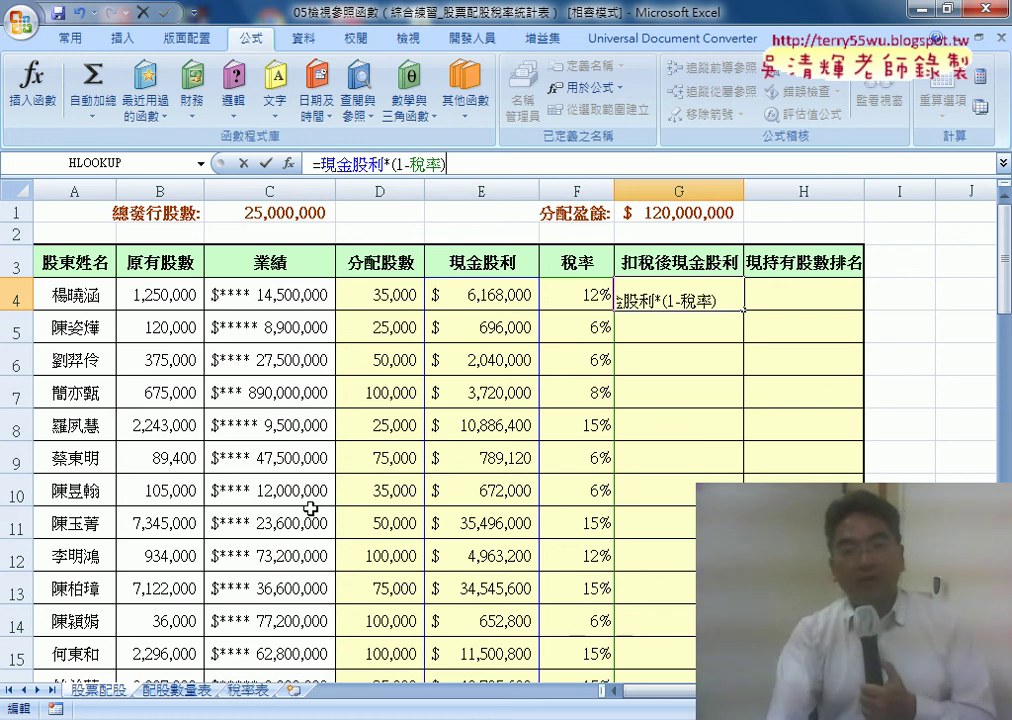
{"action": "left_click", "coordinate": [266, 163]}
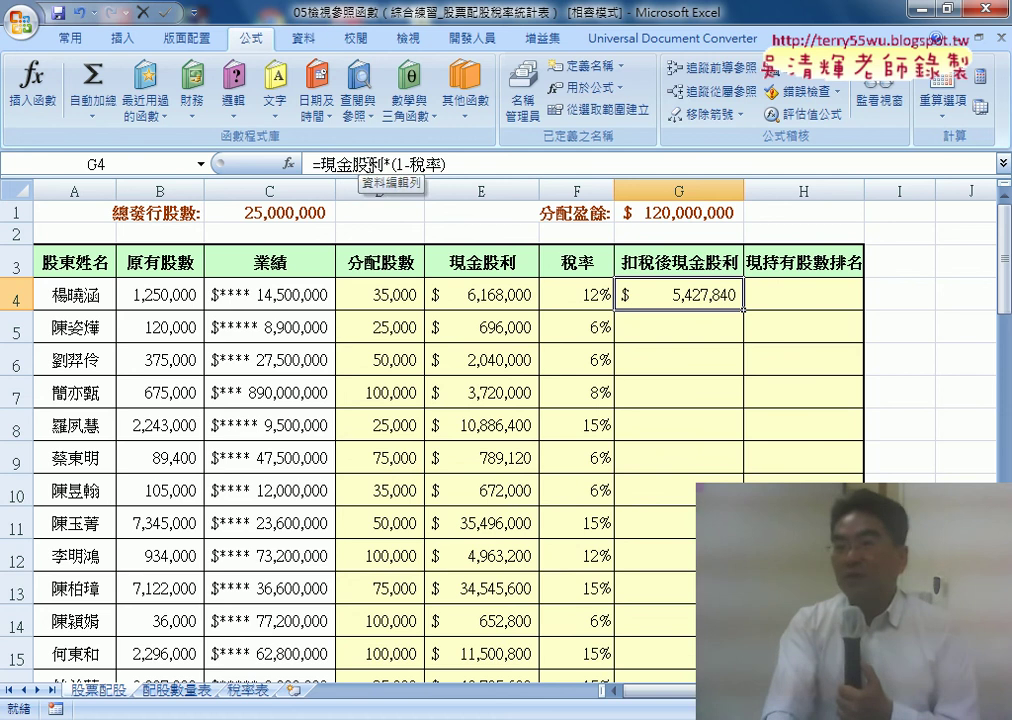
{"action": "double_click", "coordinate": [741, 311]}
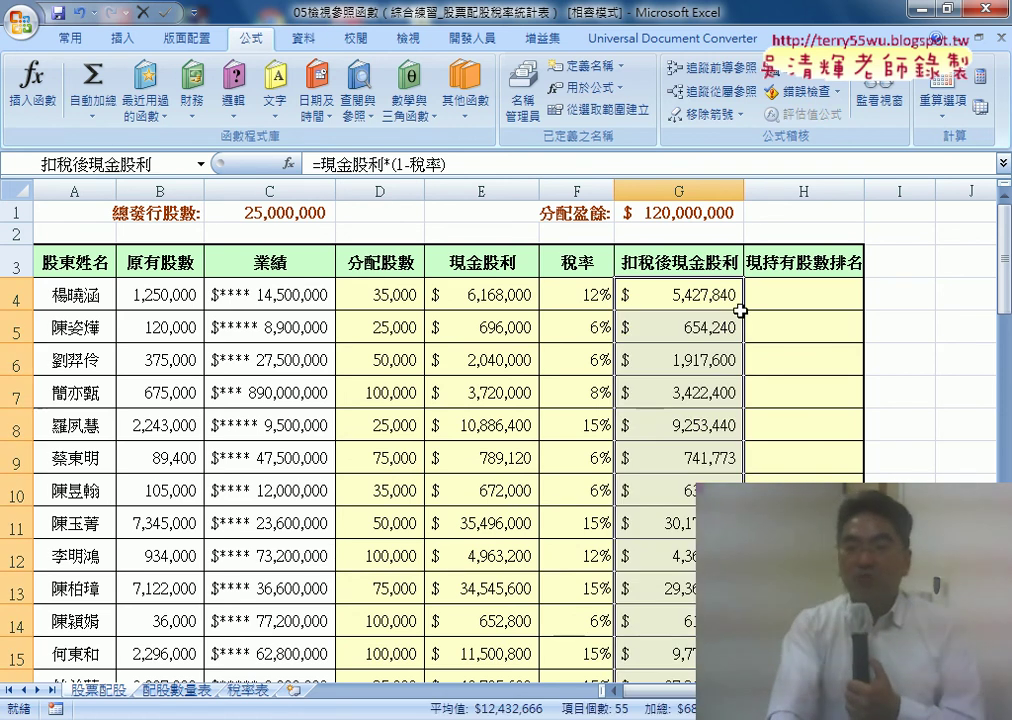
{"action": "left_click", "coordinate": [817, 296]}
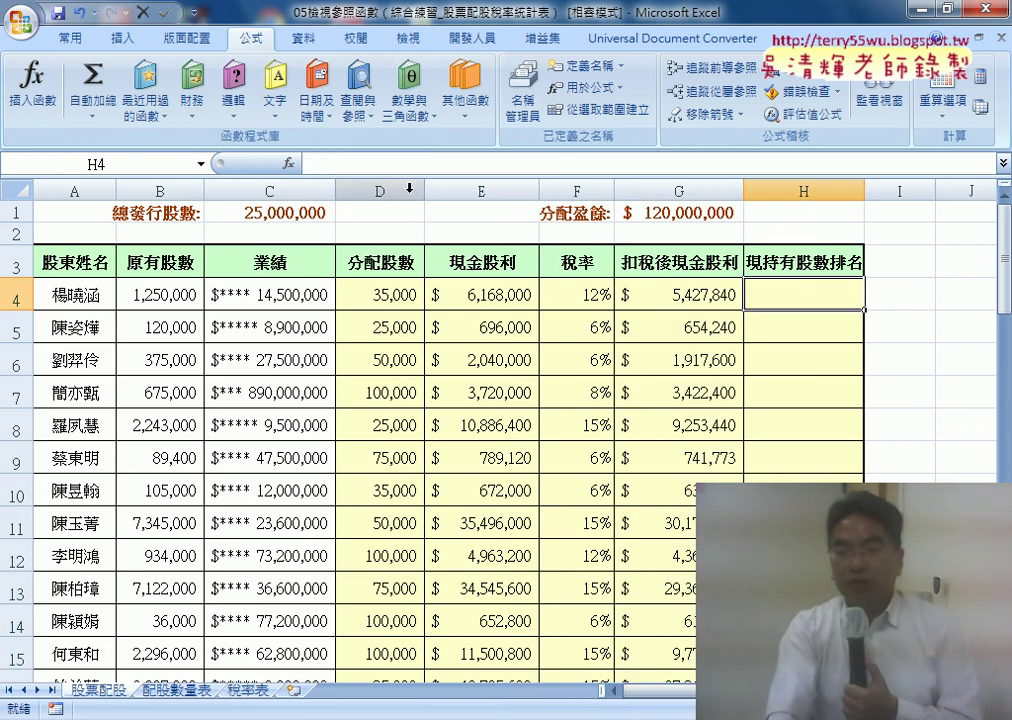
Choose the RANK function from the Statistical category for H4
{"action": "left_click", "coordinate": [289, 163]}
{"action": "left_click_drag", "start_coordinate": [522, 230], "coordinate": [537, 171]}
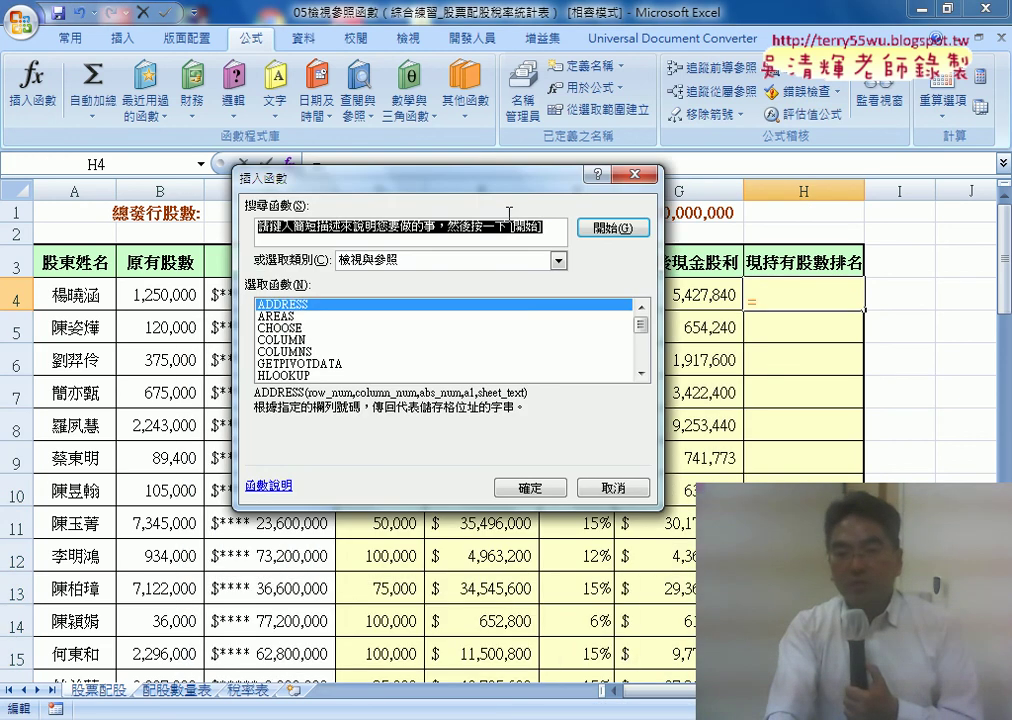
{"action": "left_click", "coordinate": [459, 260]}
{"action": "left_click", "coordinate": [489, 338]}
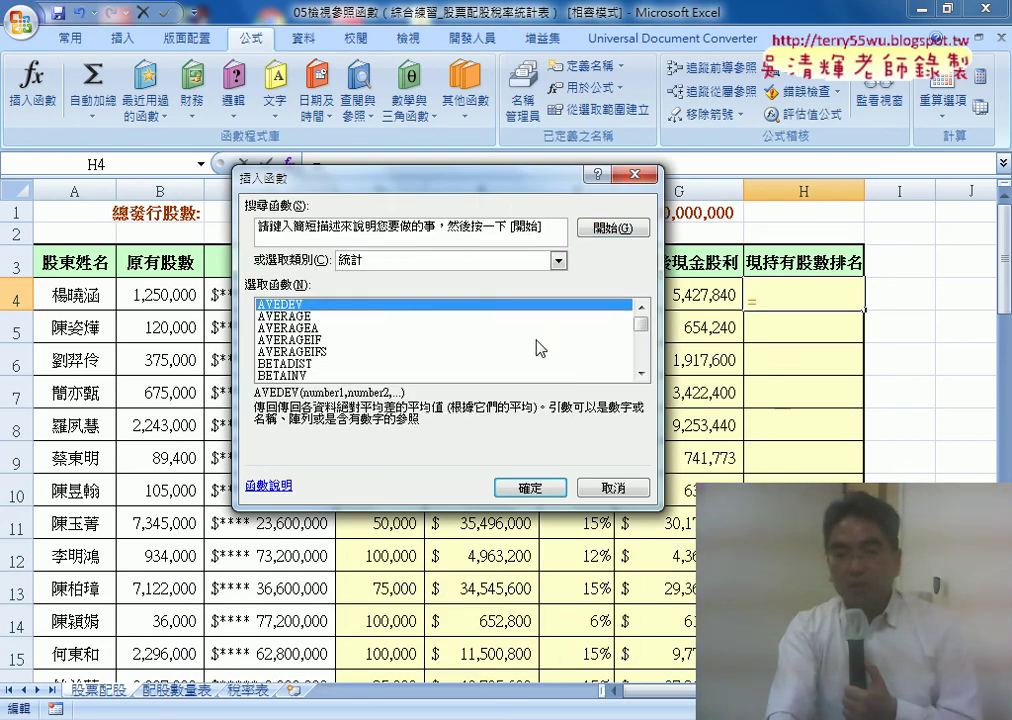
{"action": "left_click_drag", "start_coordinate": [641, 308], "coordinate": [645, 355]}
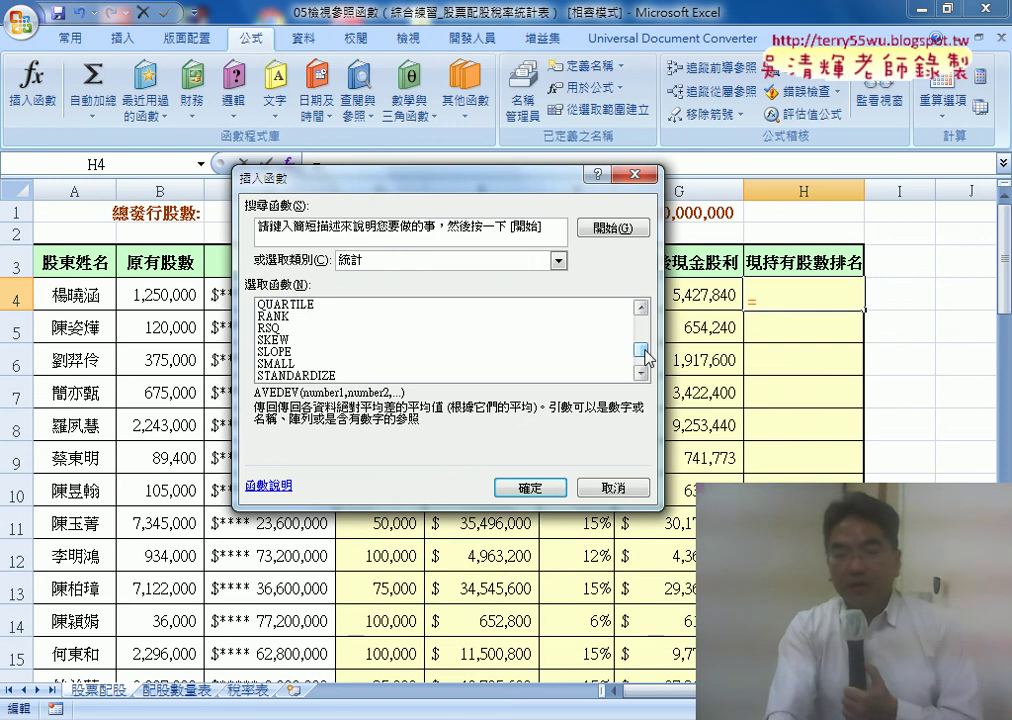
{"action": "double_click", "coordinate": [285, 317]}
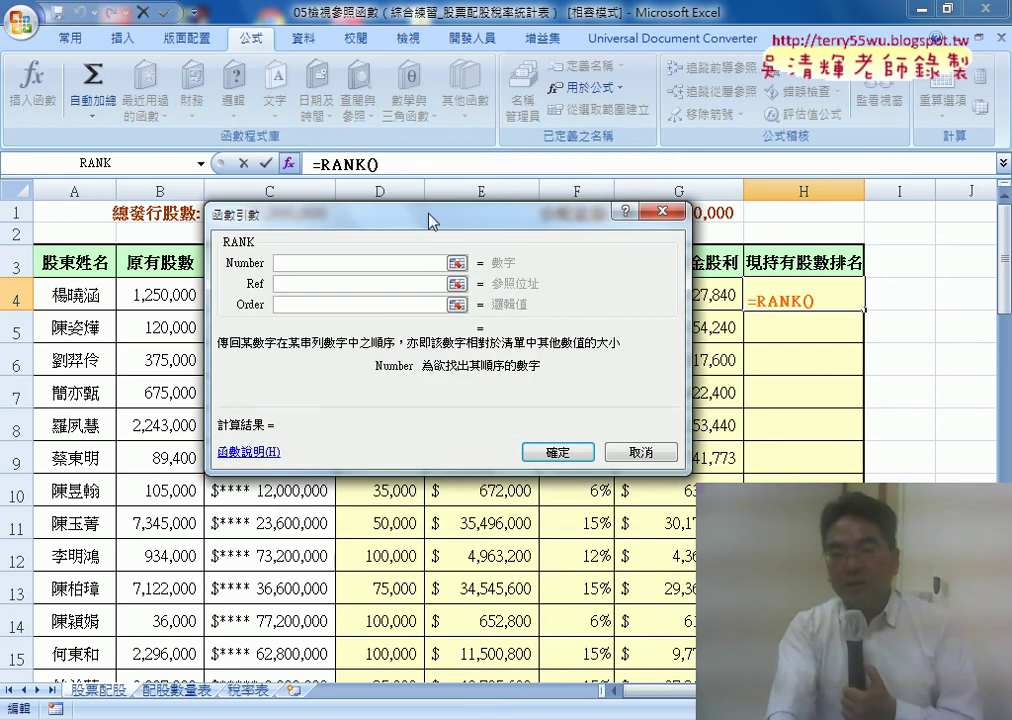
{"action": "left_click_drag", "start_coordinate": [431, 220], "coordinate": [452, 399]}
Rank G4 against 扣稅後現金股利, confirm, and fill the formula down column H
{"action": "left_click", "coordinate": [661, 291]}
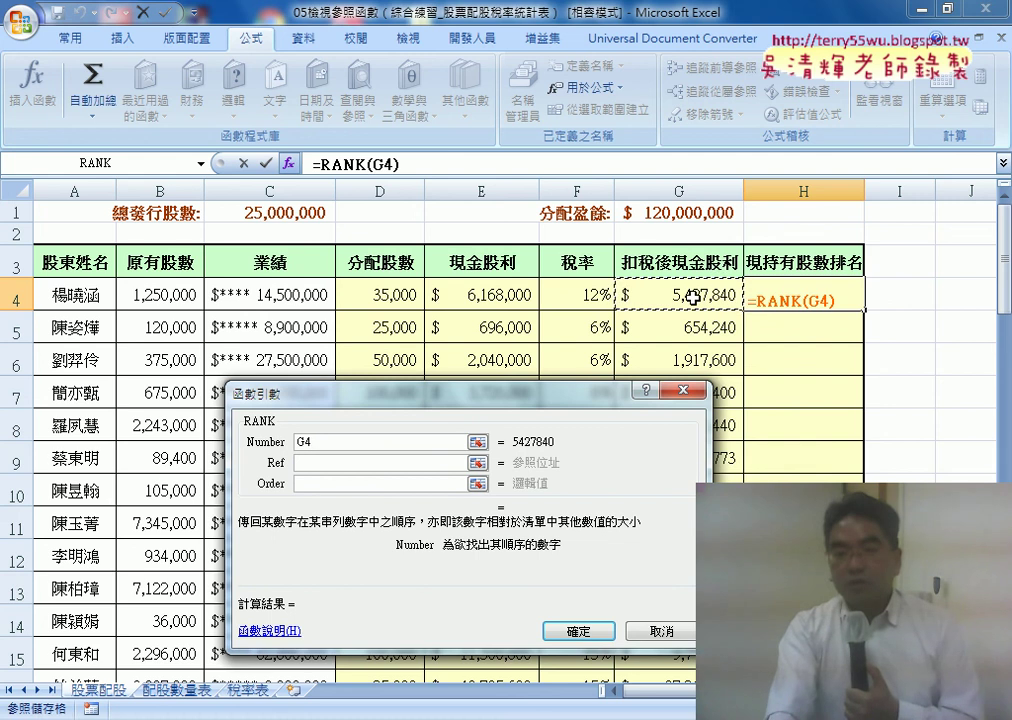
{"action": "left_click", "coordinate": [344, 464]}
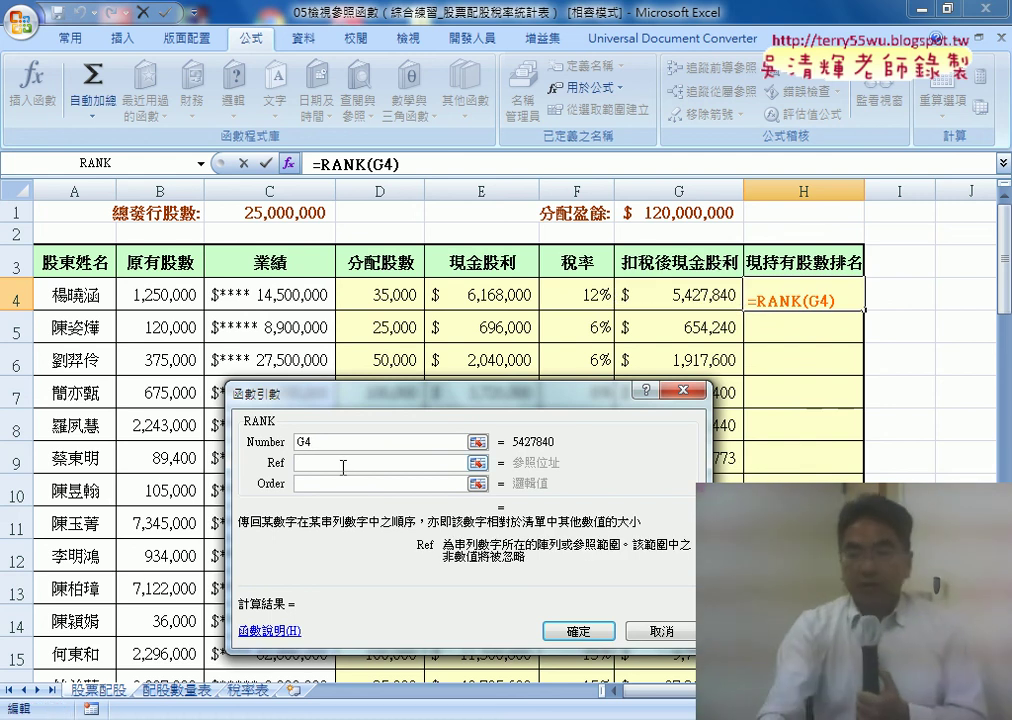
{"action": "key", "text": "F3"}
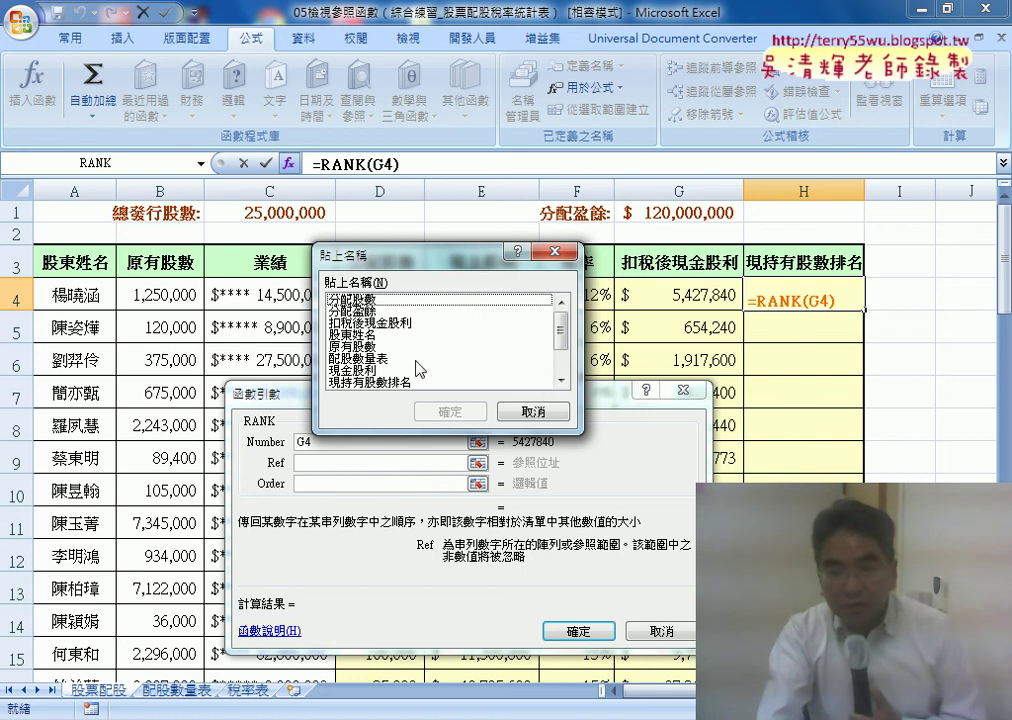
{"action": "left_click", "coordinate": [370, 323]}
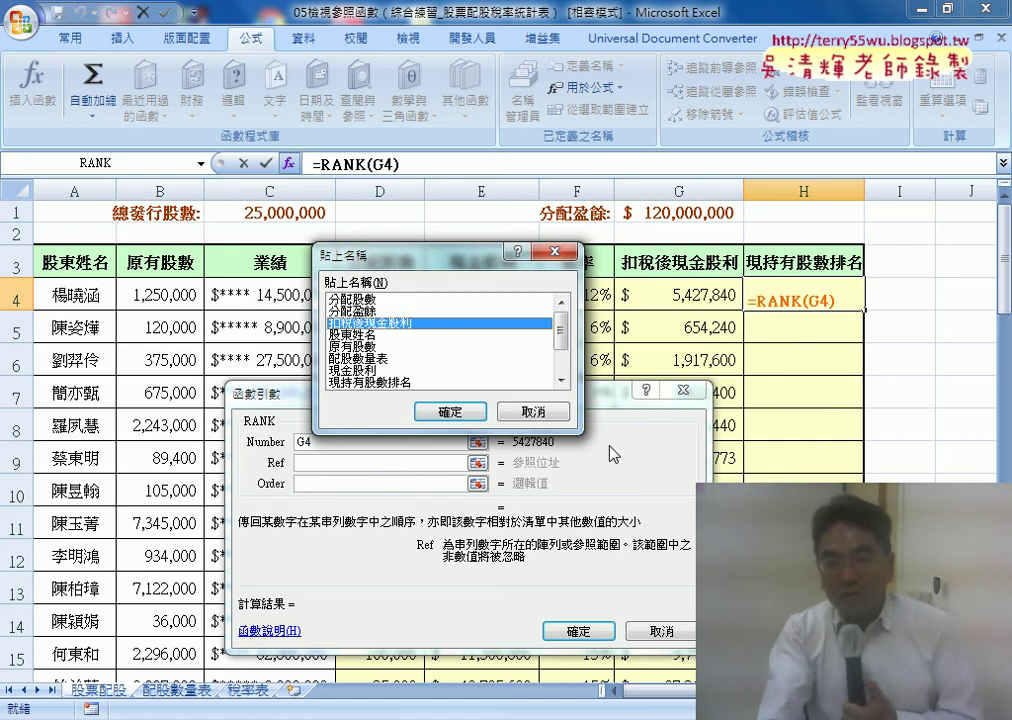
{"action": "left_click", "coordinate": [450, 412]}
{"action": "left_click_drag", "start_coordinate": [388, 461], "coordinate": [292, 462]}
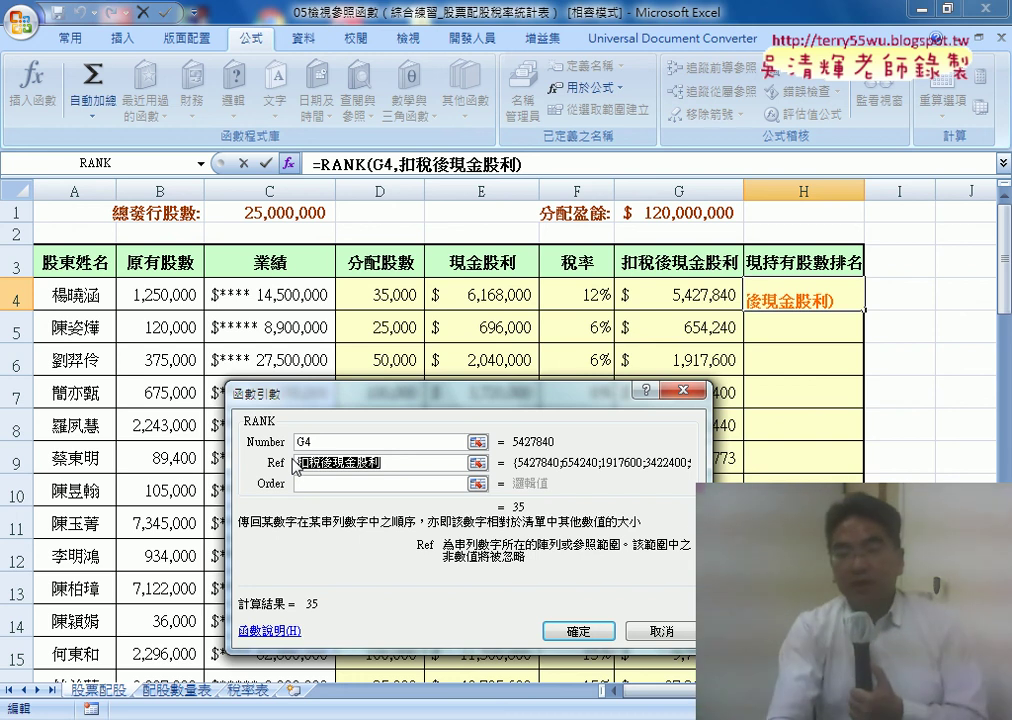
{"action": "left_click", "coordinate": [318, 449]}
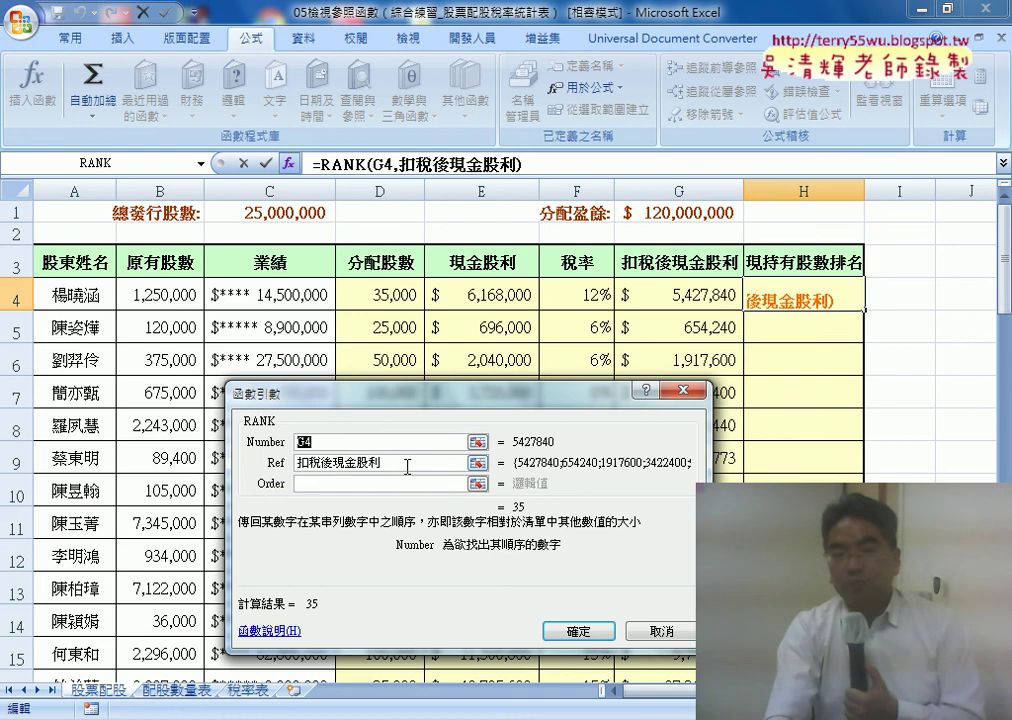
{"action": "left_click_drag", "start_coordinate": [407, 464], "coordinate": [298, 462]}
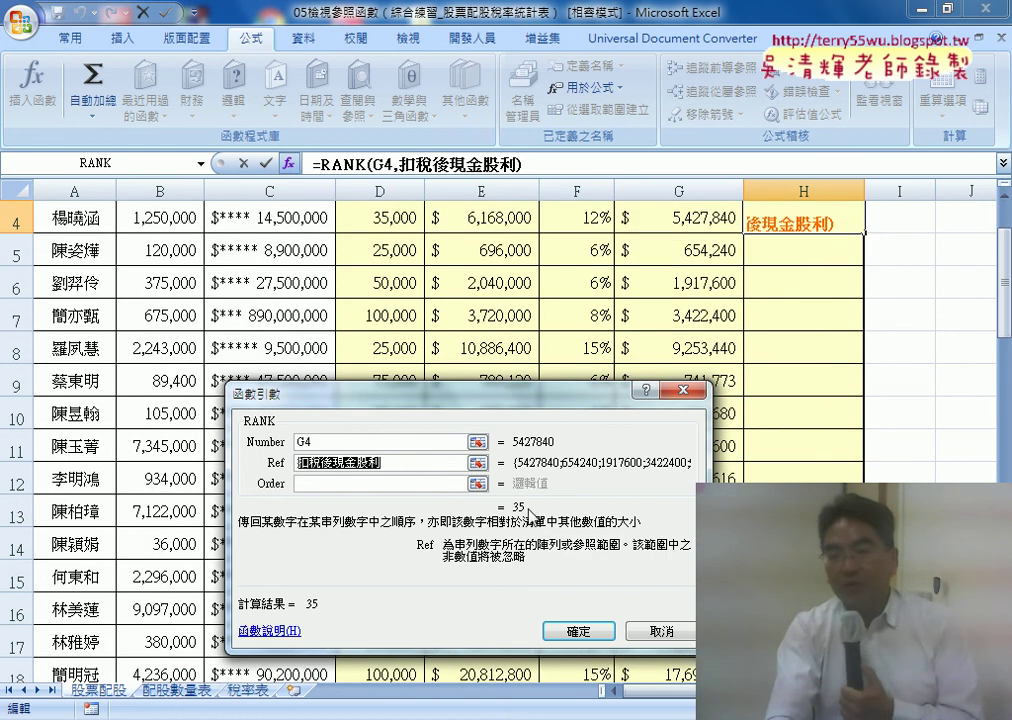
{"action": "left_click", "coordinate": [578, 632]}
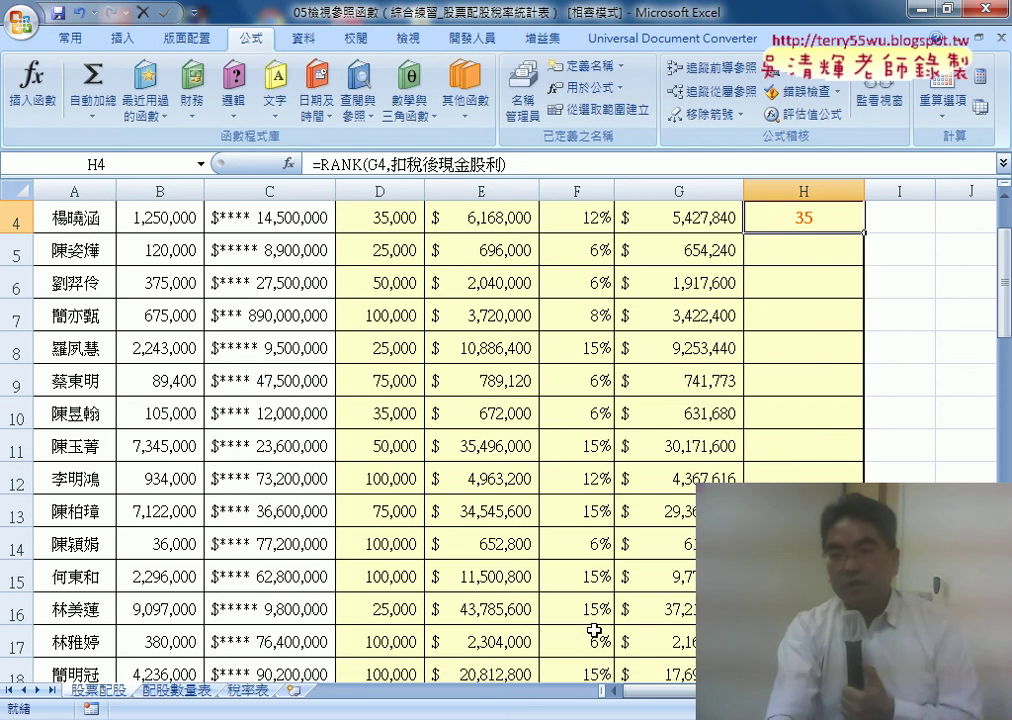
{"action": "double_click", "coordinate": [865, 233]}
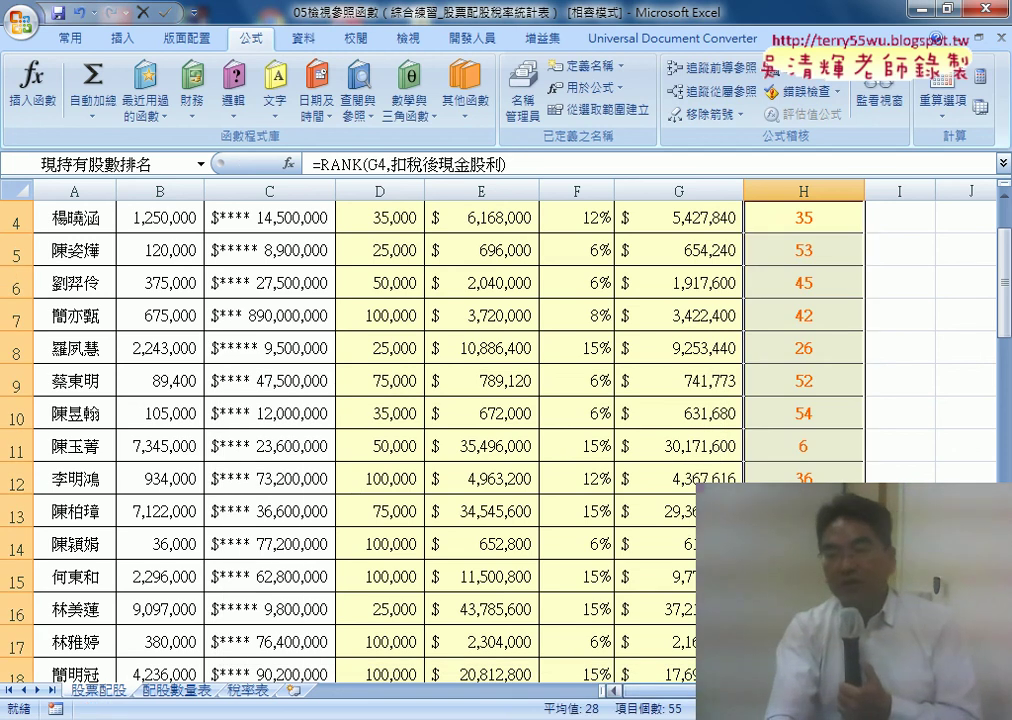
{"action": "scroll", "coordinate": [806, 300], "scroll_direction": "up", "scroll_amount": 1}
{"action": "left_click", "coordinate": [806, 297]}
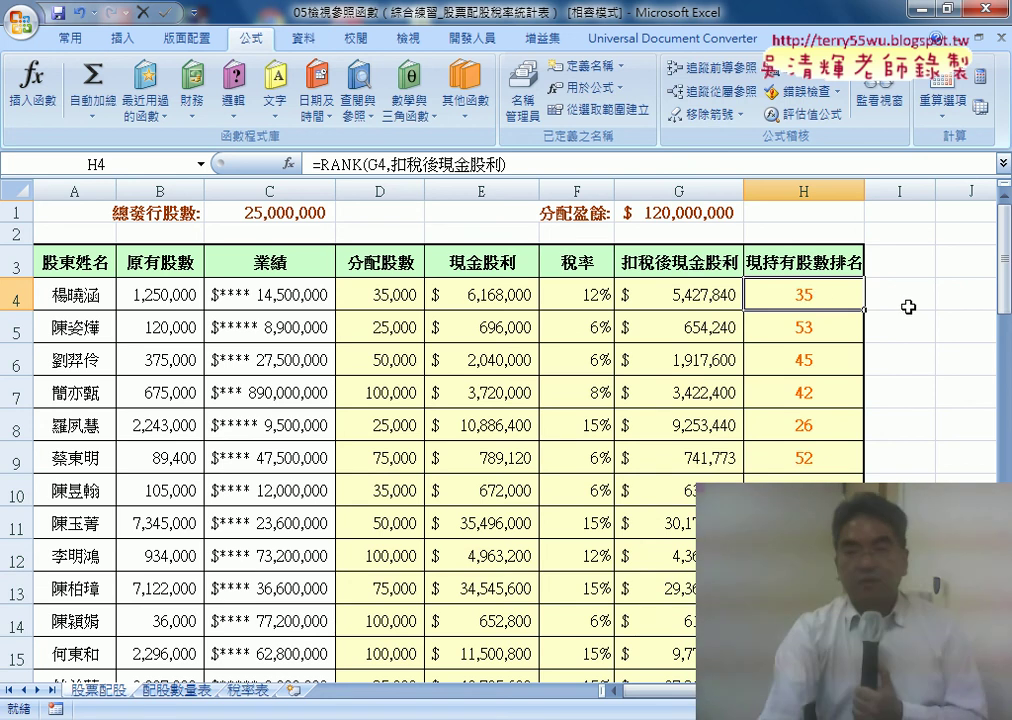
{"action": "mouse_move", "coordinate": [903, 282]}
{"action": "left_mouse_down"}
{"action": "mouse_move", "coordinate": [904, 311]}
{"action": "mouse_move", "coordinate": [977, 352]}
{"action": "left_mouse_up"}
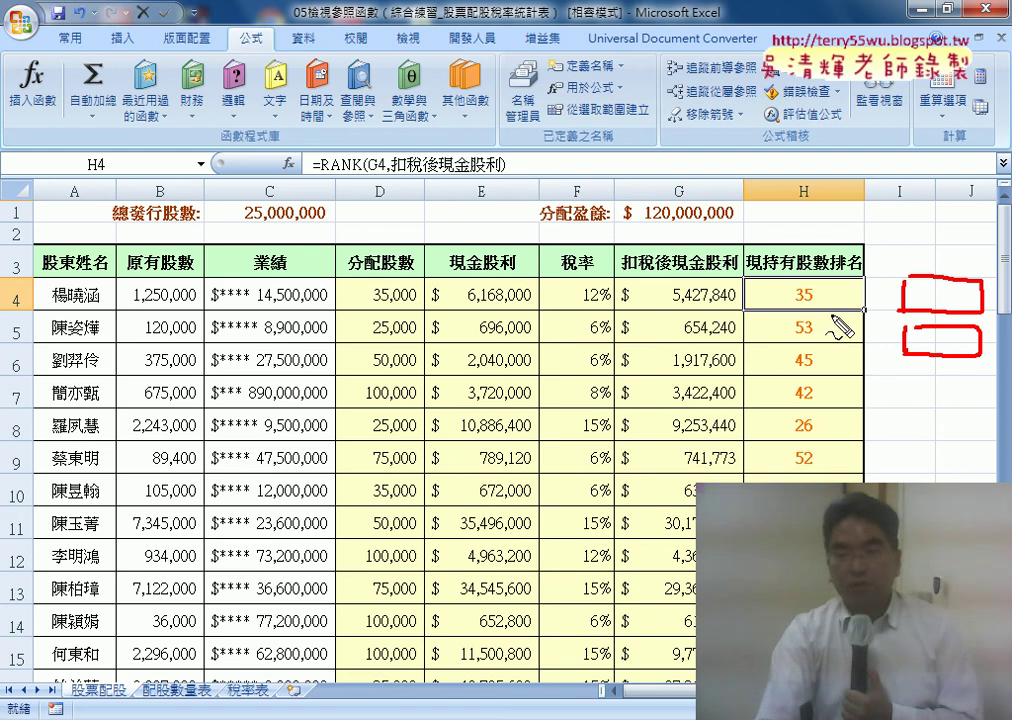
{"action": "left_click_drag", "start_coordinate": [618, 323], "coordinate": [493, 400]}
{"action": "left_click_drag", "start_coordinate": [495, 345], "coordinate": [612, 393]}
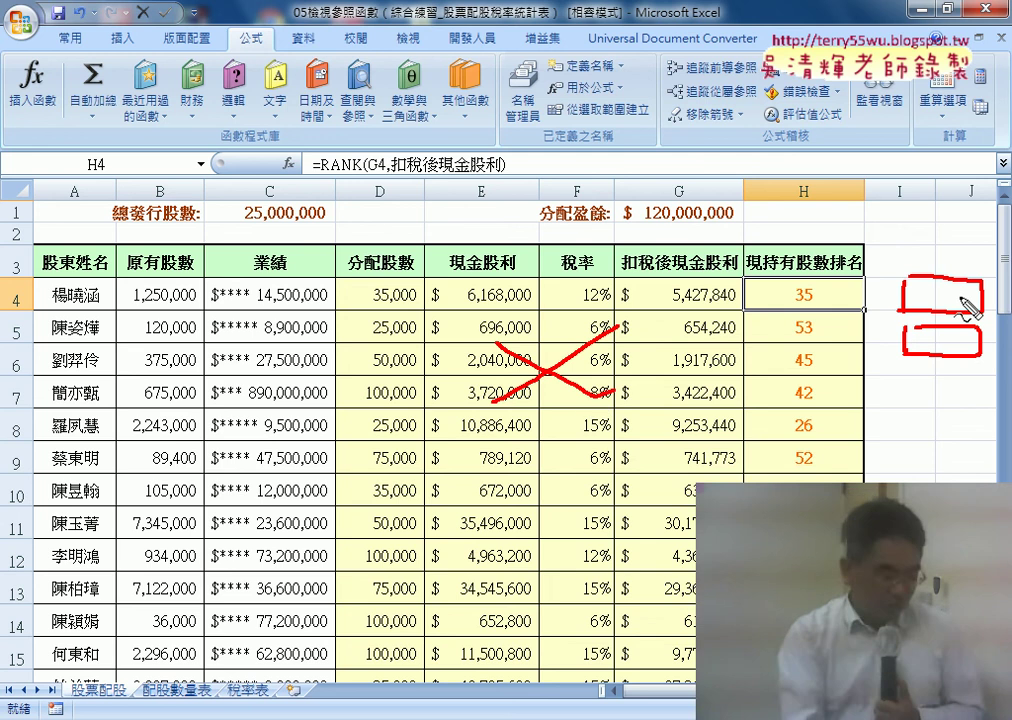
{"action": "key", "text": "Escape"}
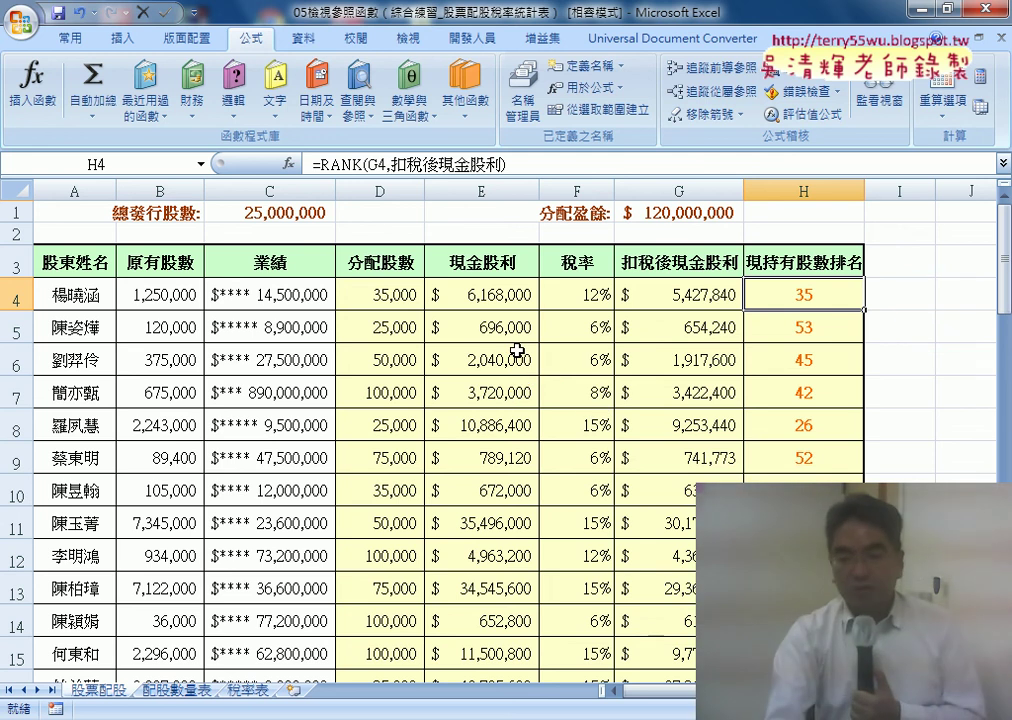
{"action": "mouse_move", "coordinate": [575, 719]}
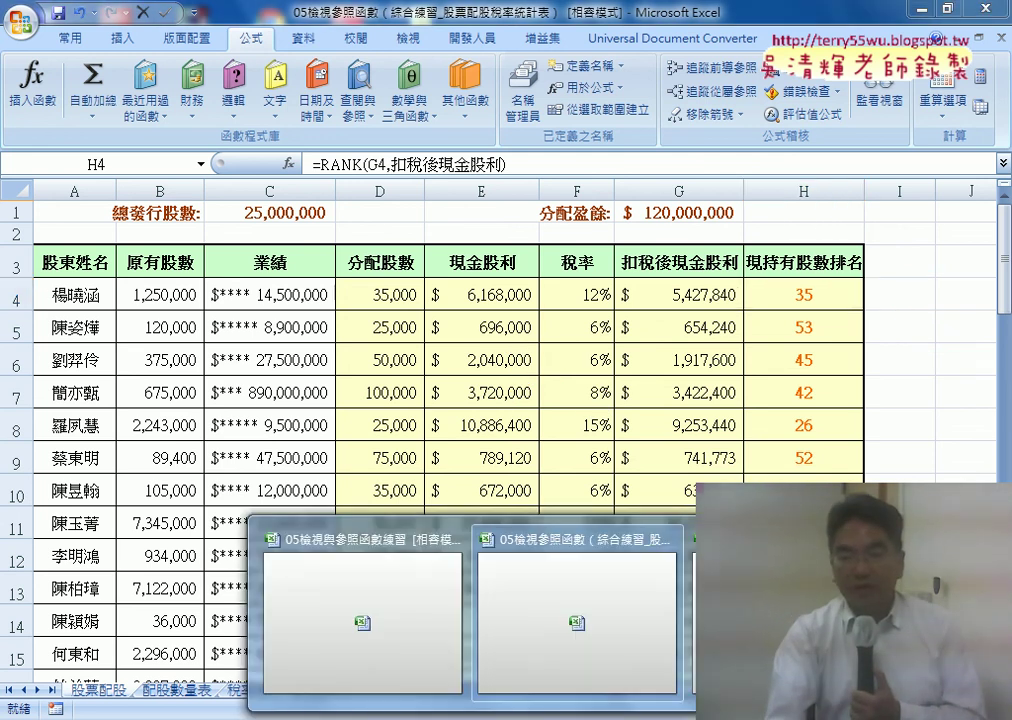
In the finished macro workbook, run 計算, 清除, then 計算 again and inspect D4's VLOOKUP
{"action": "left_click", "coordinate": [760, 610]}
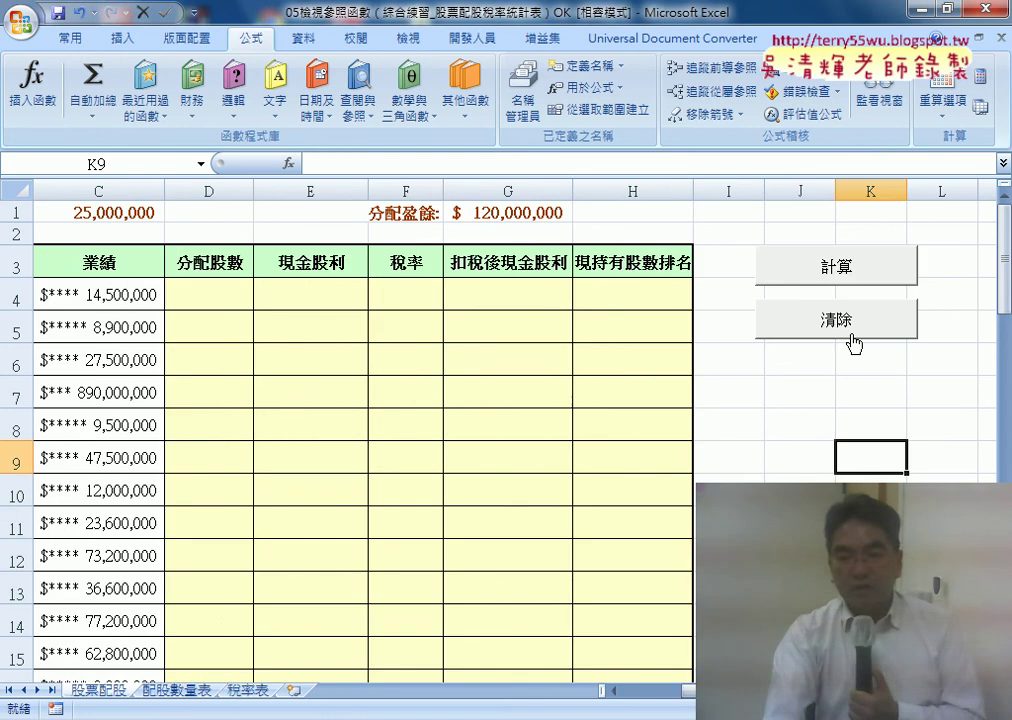
{"action": "left_click", "coordinate": [838, 267]}
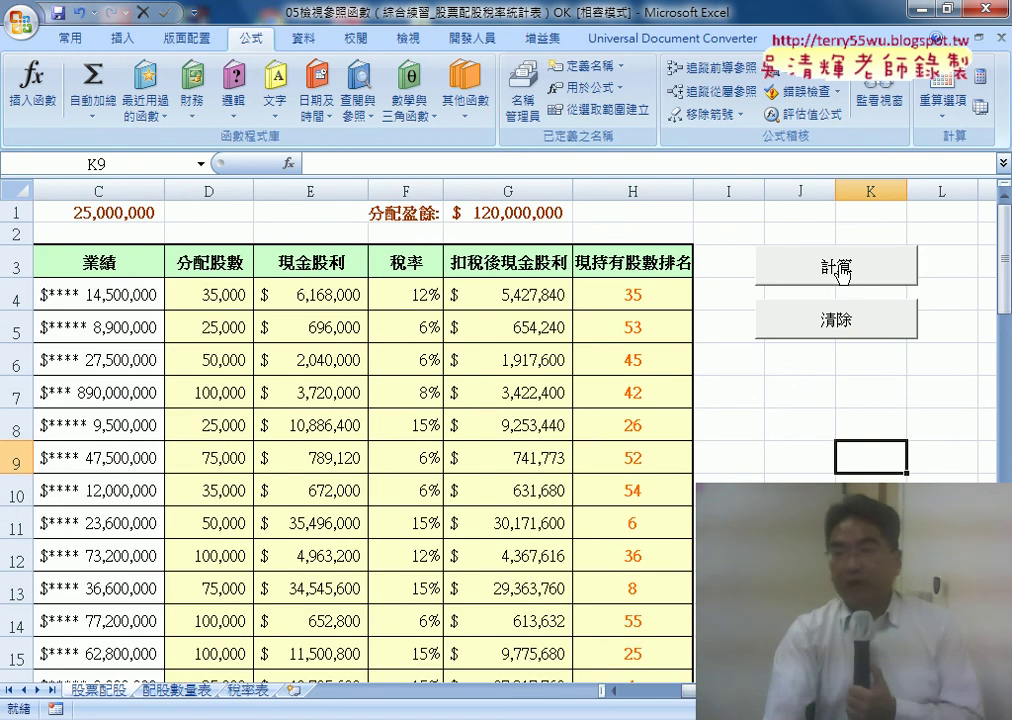
{"action": "left_click", "coordinate": [838, 320]}
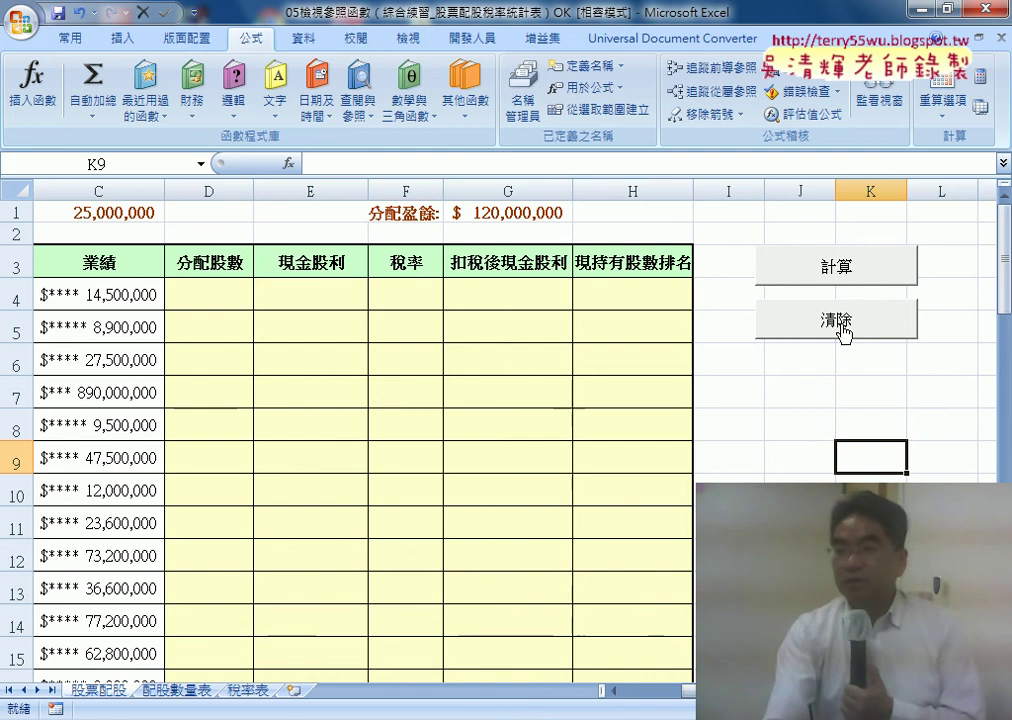
{"action": "left_click", "coordinate": [840, 267]}
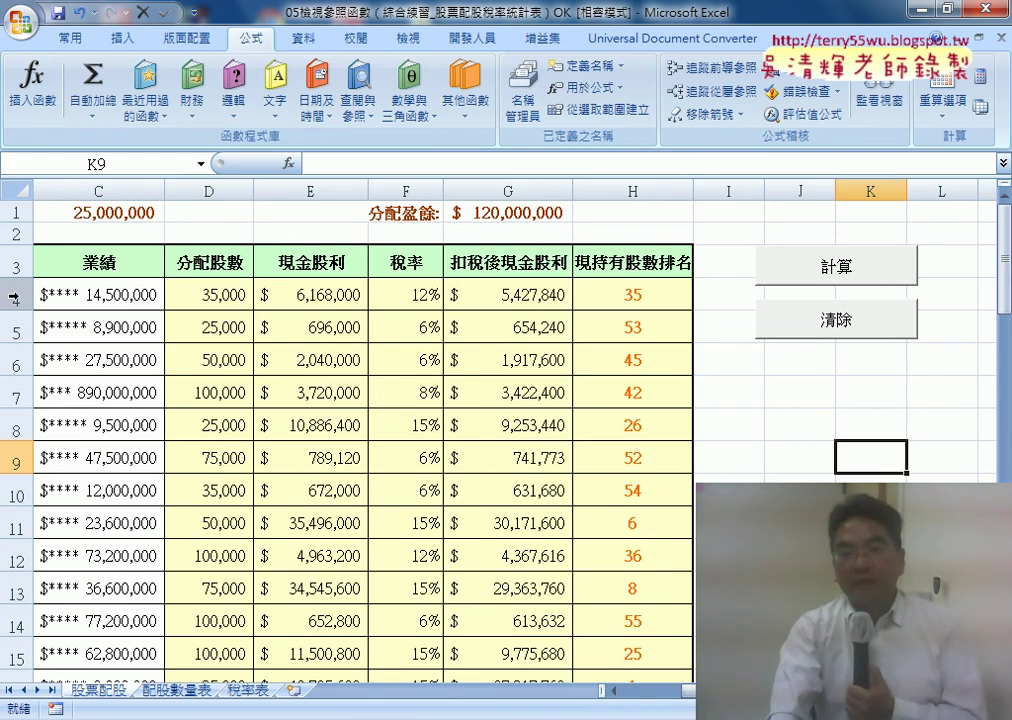
{"action": "left_click", "coordinate": [221, 299]}
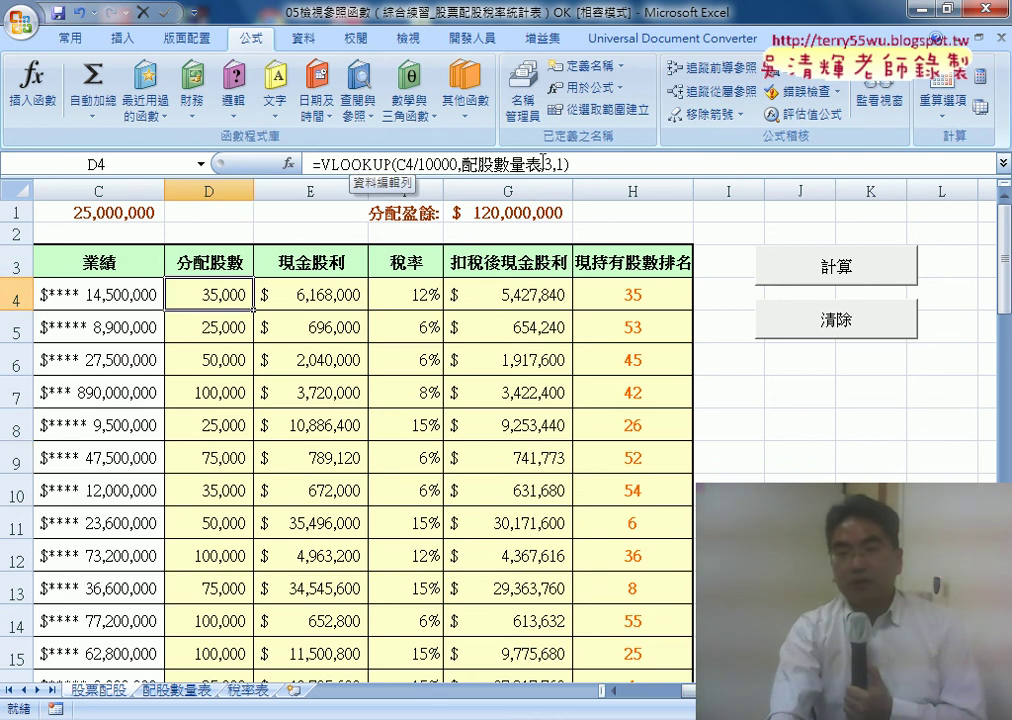
{"action": "left_click", "coordinate": [214, 327]}
{"action": "left_click", "coordinate": [238, 298]}
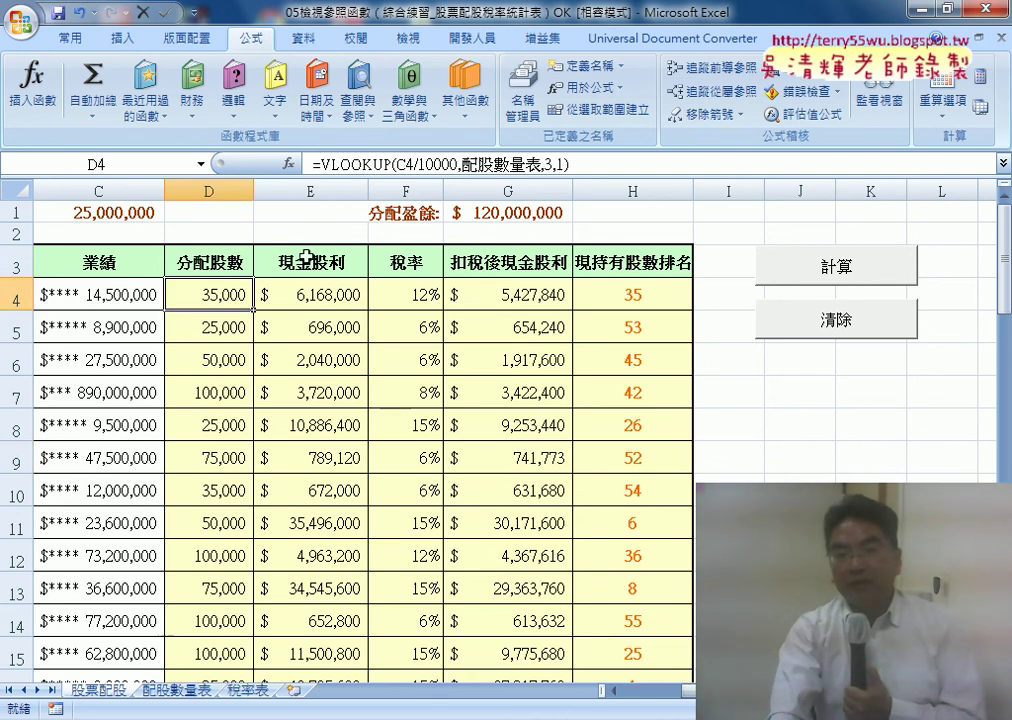
{"action": "left_click", "coordinate": [410, 165]}
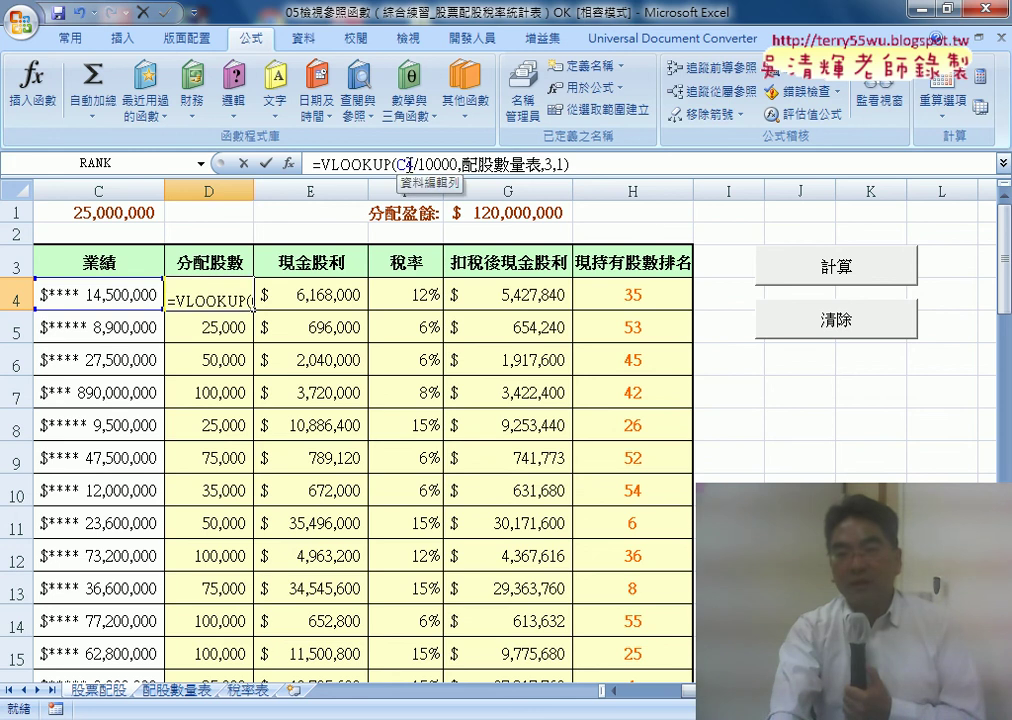
{"action": "left_click", "coordinate": [243, 163]}
{"action": "left_click", "coordinate": [322, 284]}
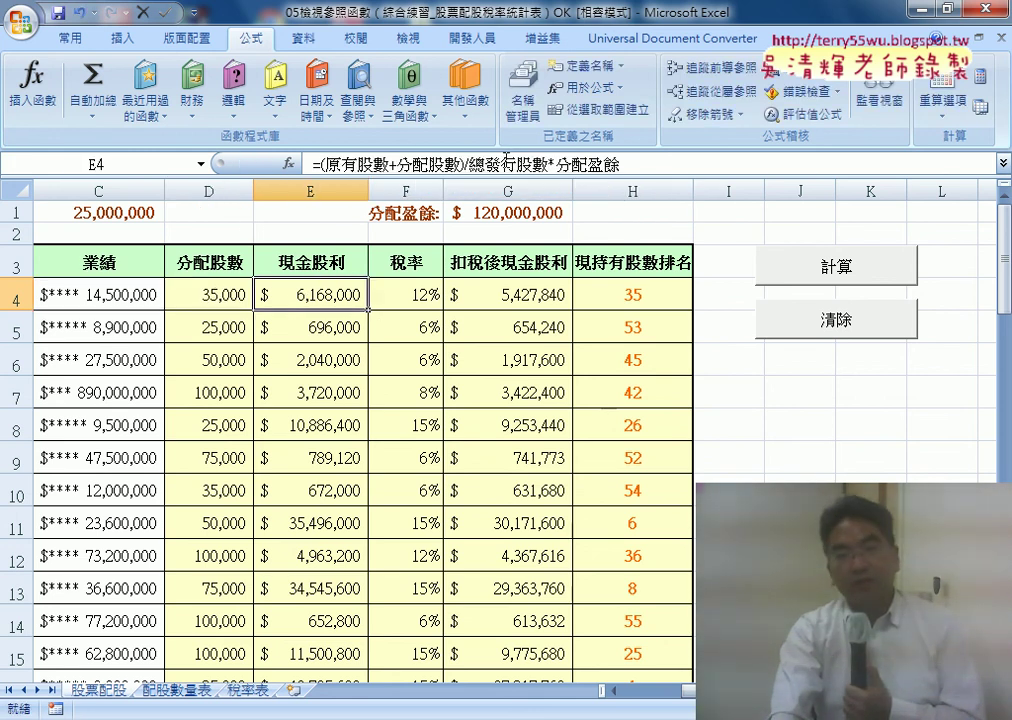
{"action": "left_click", "coordinate": [426, 296]}
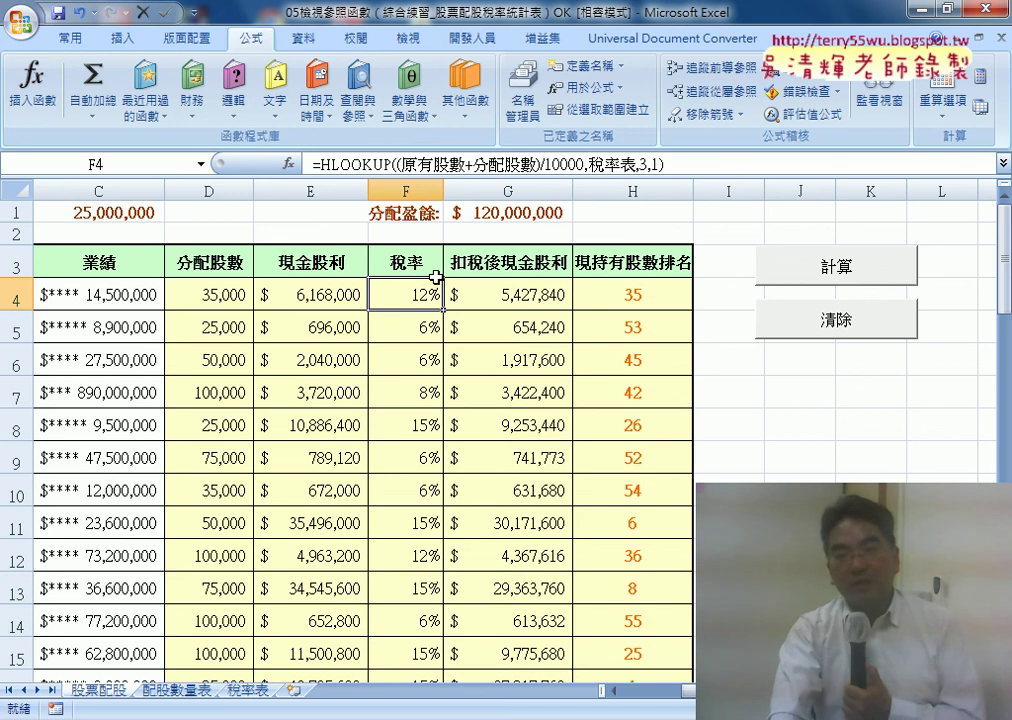
{"action": "left_click", "coordinate": [407, 324]}
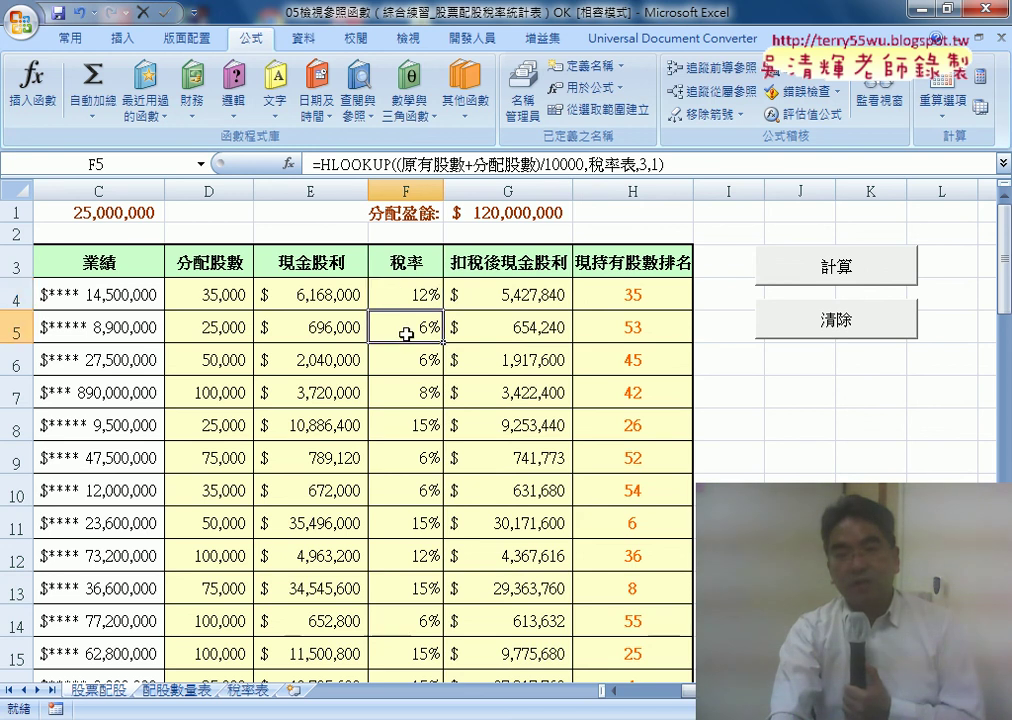
{"action": "left_click", "coordinate": [407, 296]}
{"action": "left_click", "coordinate": [407, 324]}
{"action": "left_click", "coordinate": [408, 296]}
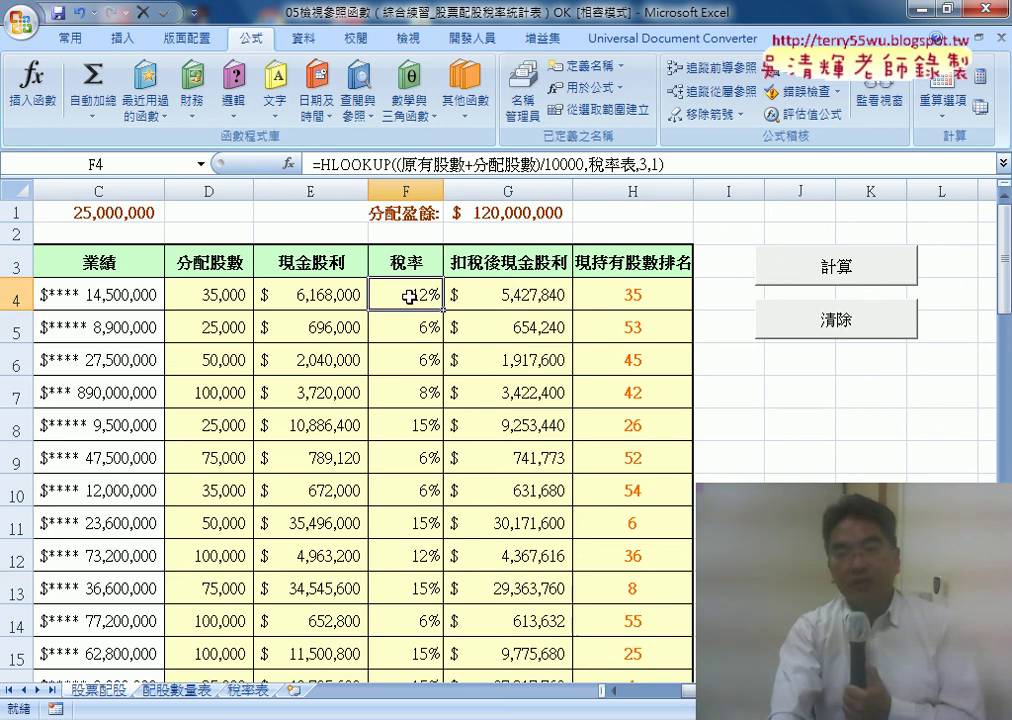
{"action": "left_click", "coordinate": [521, 295]}
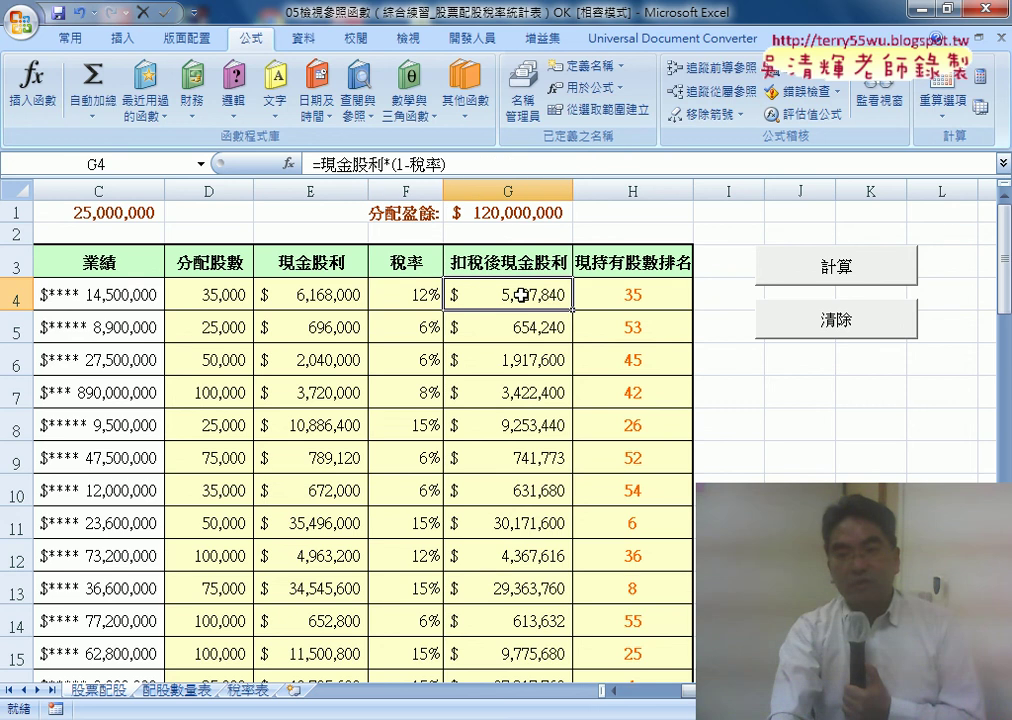
{"action": "left_click", "coordinate": [517, 329]}
{"action": "left_click", "coordinate": [524, 291]}
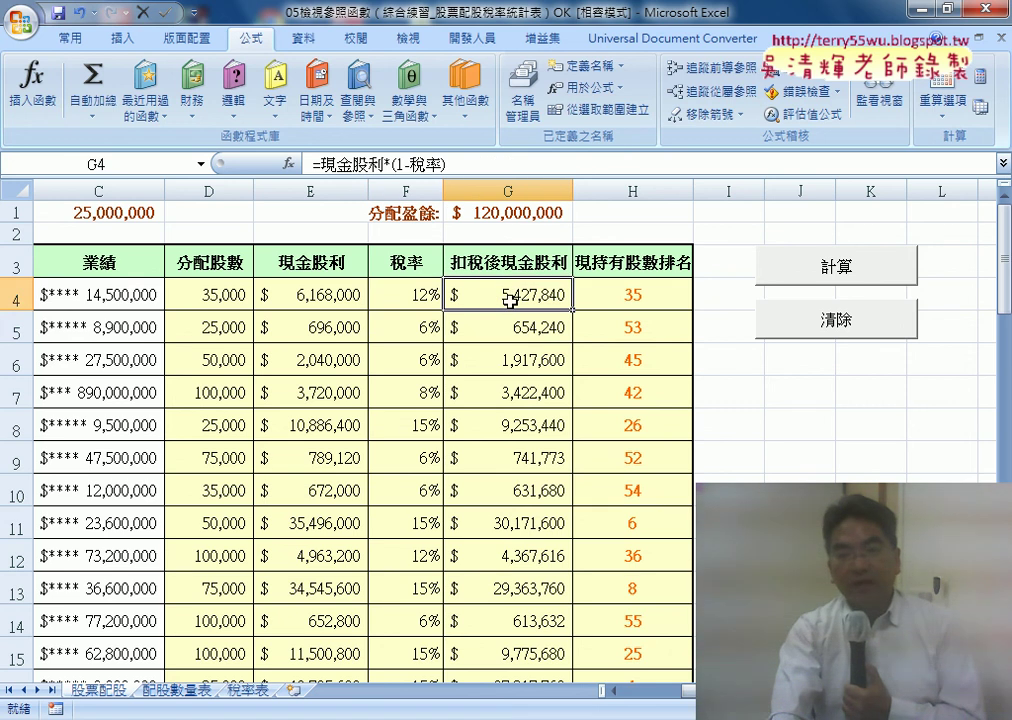
{"action": "left_click", "coordinate": [520, 327]}
{"action": "left_click", "coordinate": [621, 297]}
{"action": "left_click", "coordinate": [641, 328]}
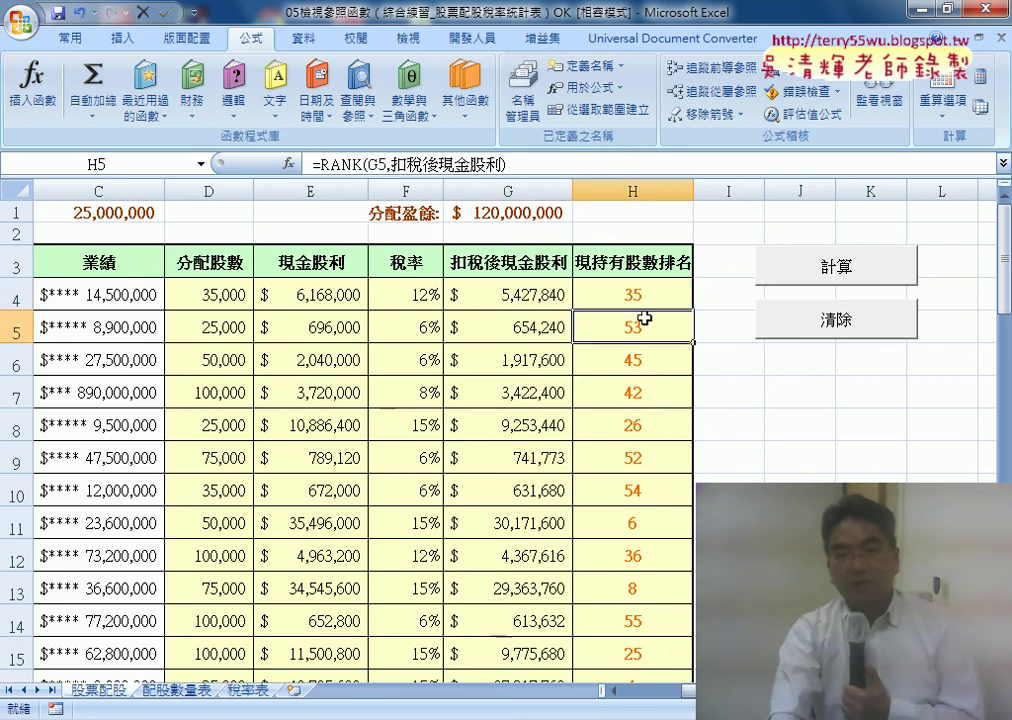
{"action": "left_click", "coordinate": [630, 295]}
{"action": "left_click", "coordinate": [375, 165]}
{"action": "left_click_drag", "start_coordinate": [377, 165], "coordinate": [388, 165]}
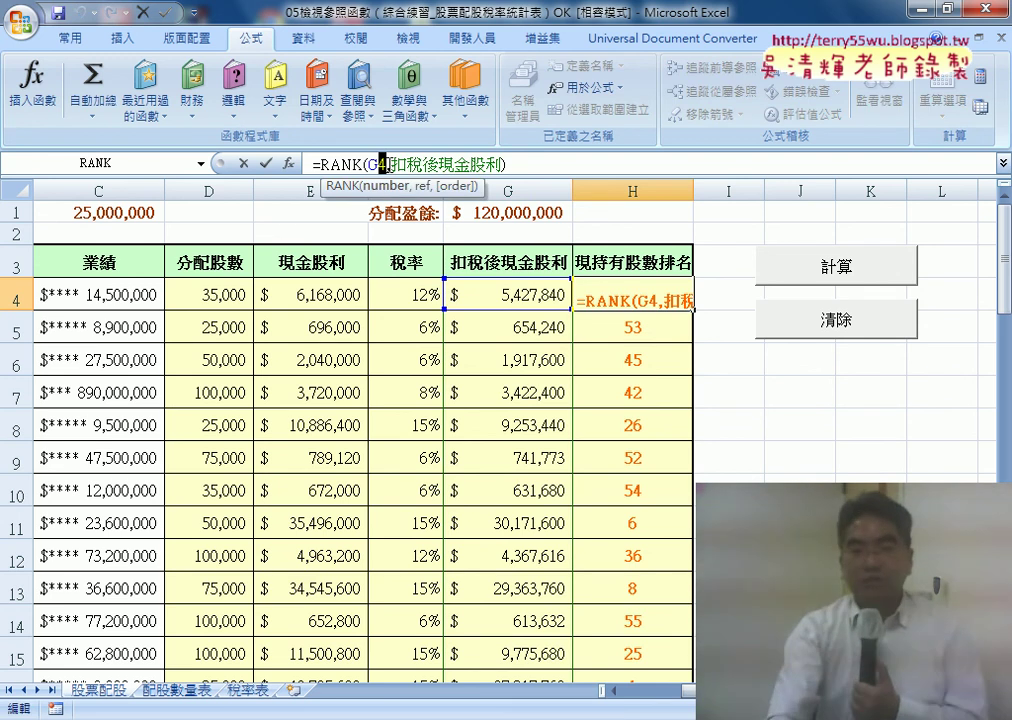
{"action": "left_click", "coordinate": [243, 164]}
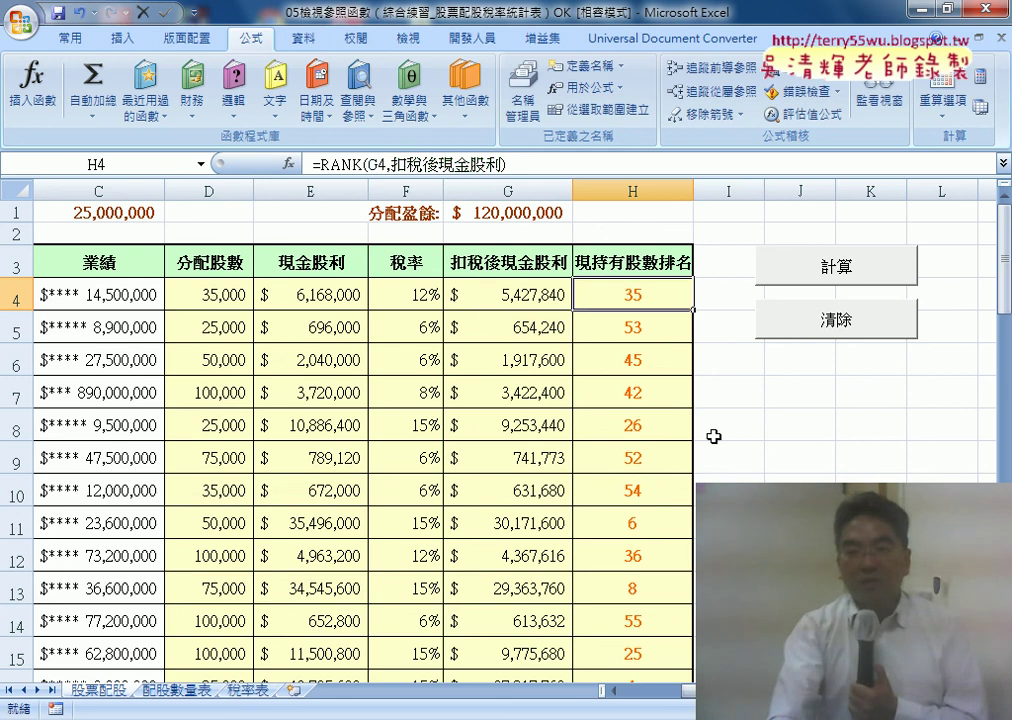
{"action": "left_click", "coordinate": [795, 424]}
Clear the table with 清除, then refill columns D–H with 計算
{"action": "left_click", "coordinate": [800, 322]}
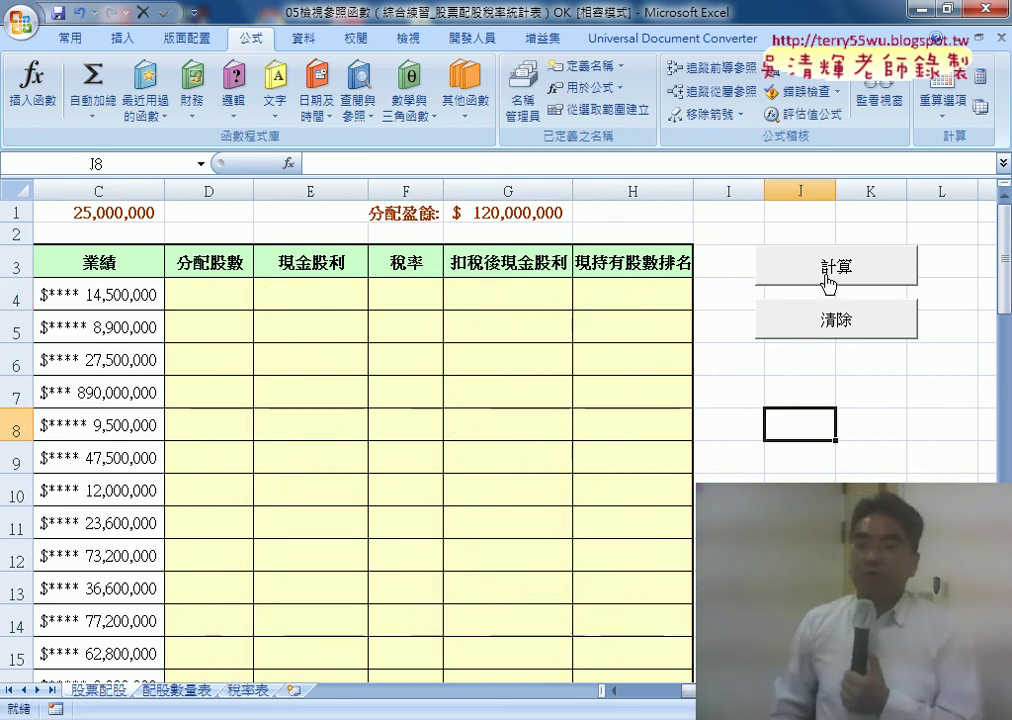
{"action": "left_click", "coordinate": [827, 287]}
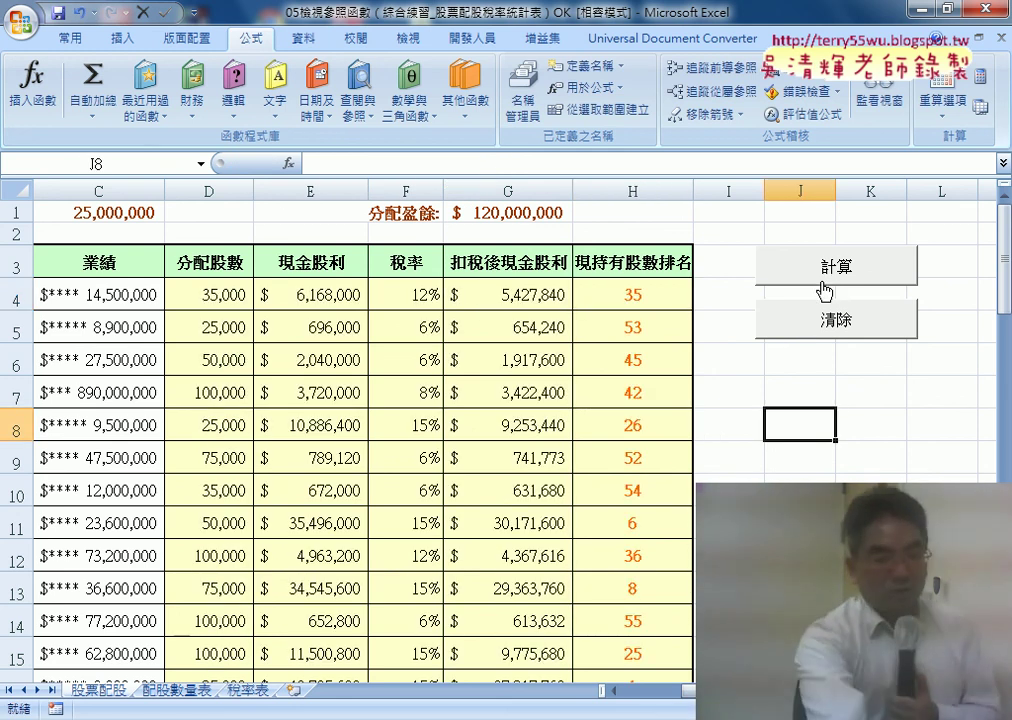